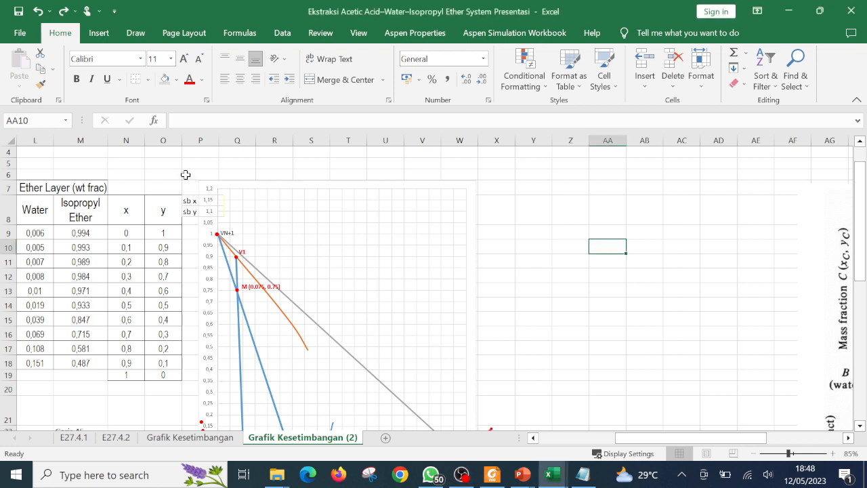
# Step: Copy the range from P6 to X40 containing both charts and paste it at Y6
pyautogui.click(185, 174)
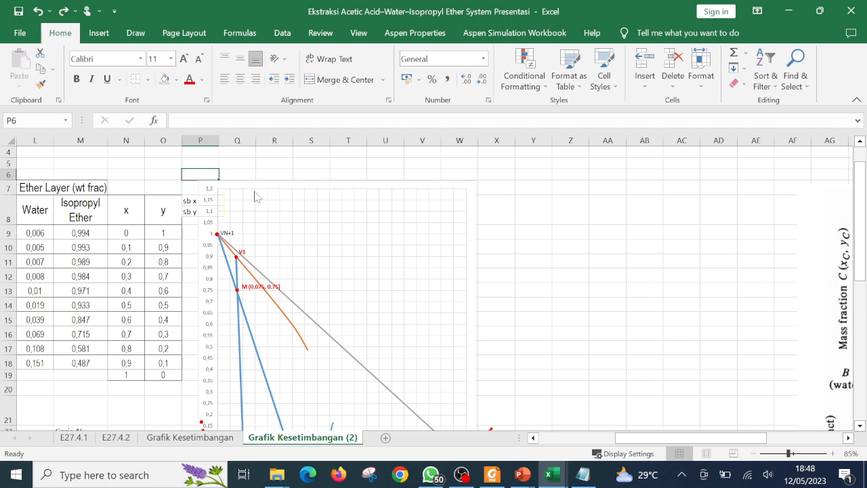
pyautogui.moveTo(198, 173); pyautogui.dragTo(505, 413)
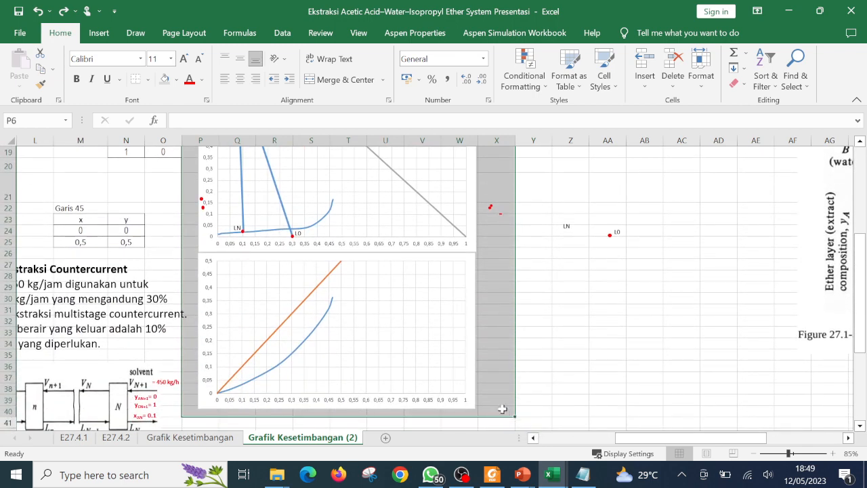
pyautogui.rightClick(494, 345)
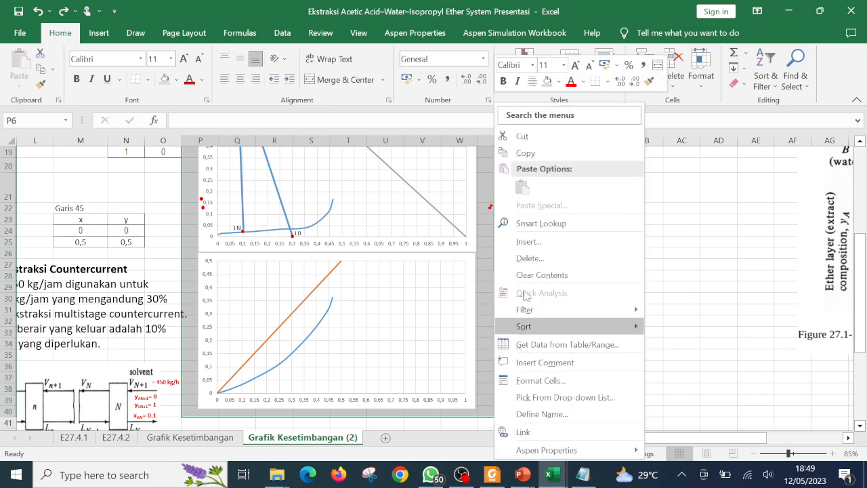
pyautogui.click(535, 155)
pyautogui.scroll(6, 573, 226)
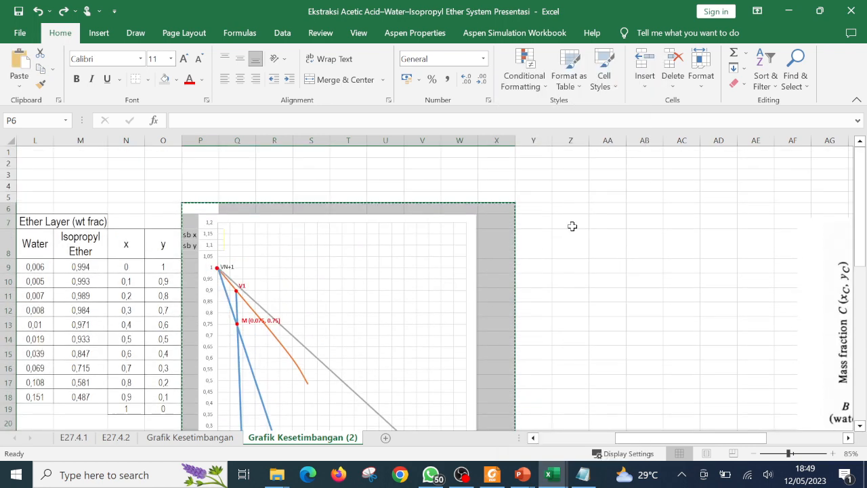
pyautogui.click(526, 209)
pyautogui.rightClick(527, 210)
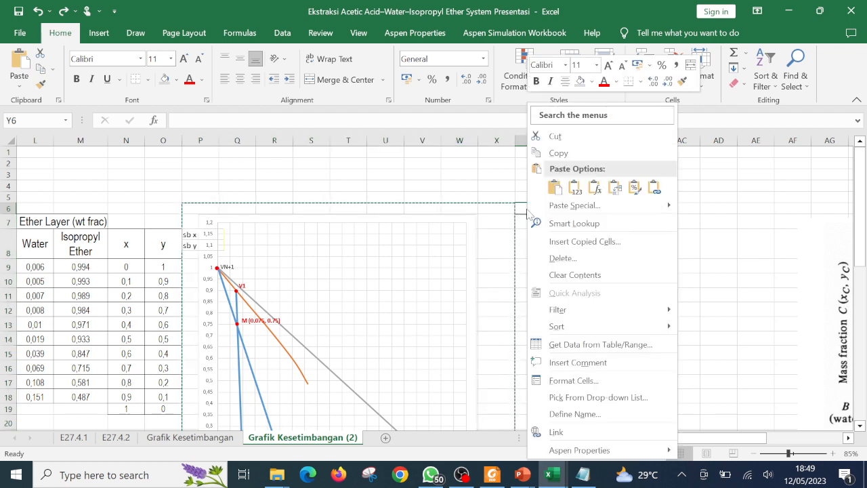
pyautogui.click(555, 187)
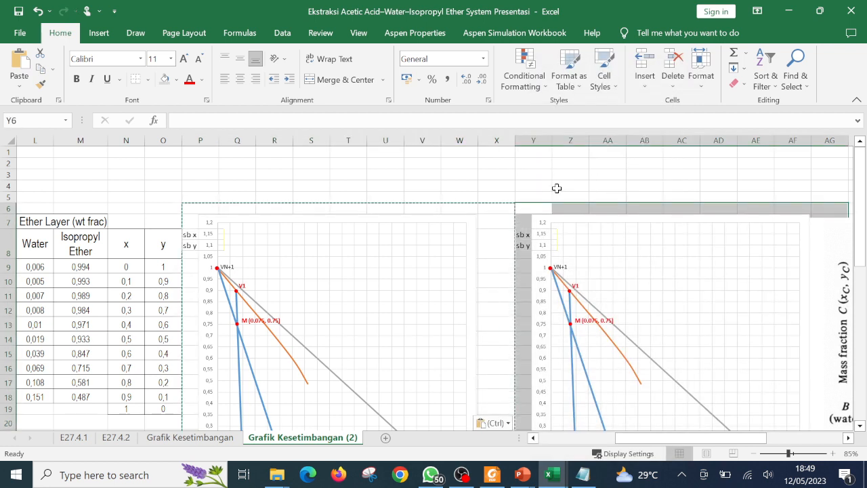
pyautogui.click(546, 185)
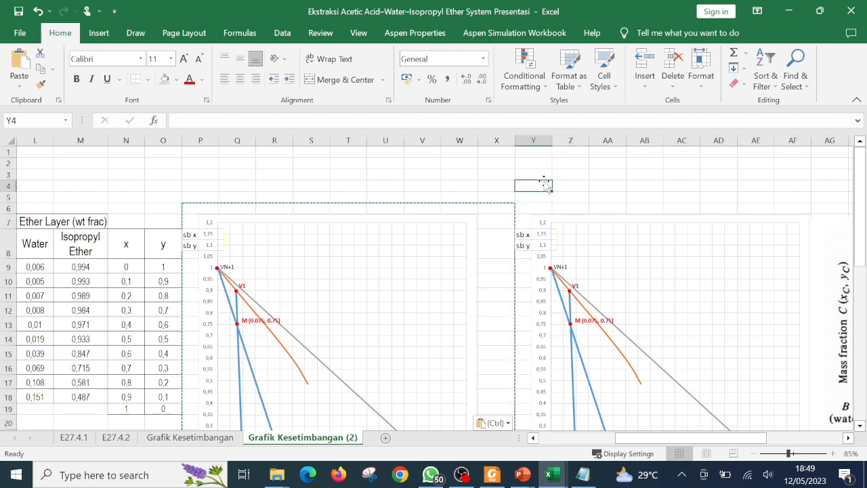
# Step: Delete the two straight blue lines, V1 to LN and VN+1 to L0, from the copied upper chart
pyautogui.click(849, 438)
pyautogui.click(849, 438)
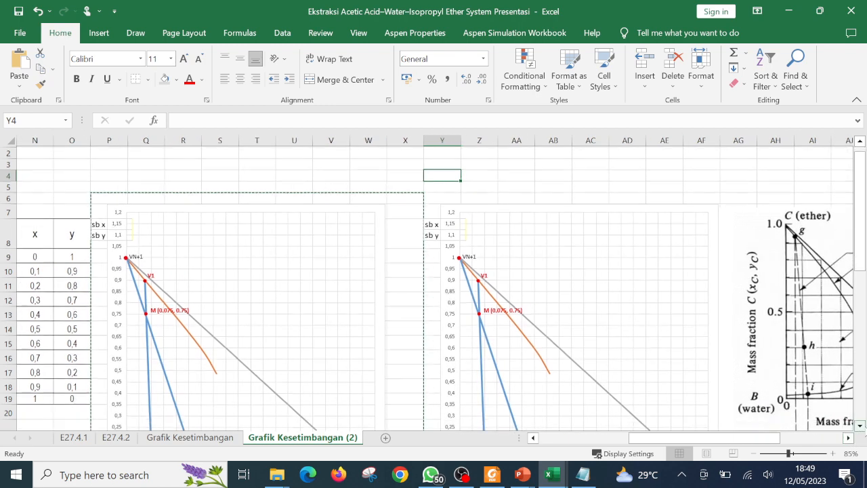
pyautogui.scroll(-2, 492, 339)
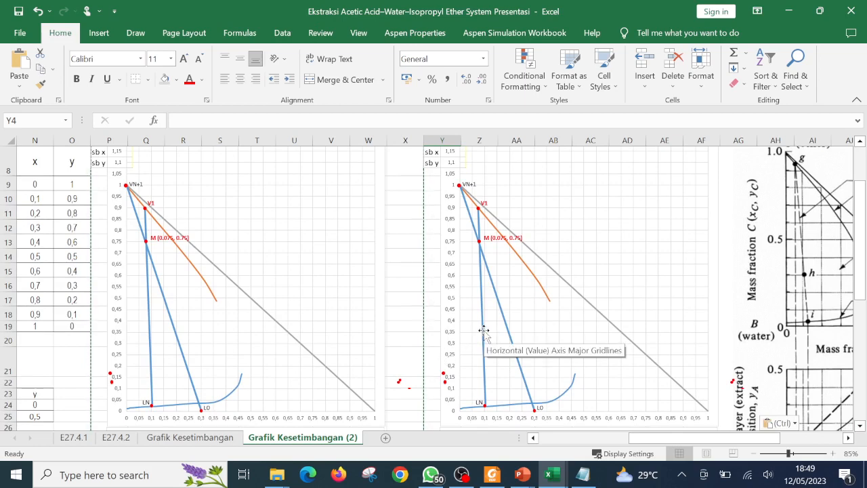
pyautogui.click(483, 331)
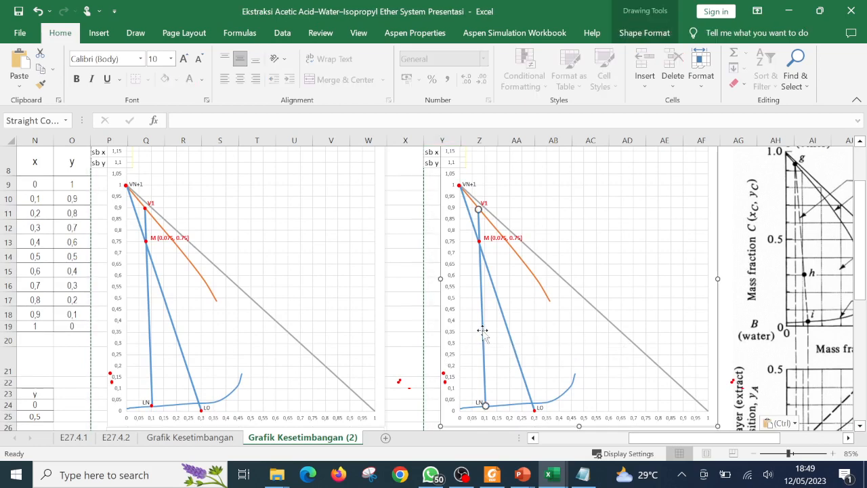
pyautogui.press('Delete')
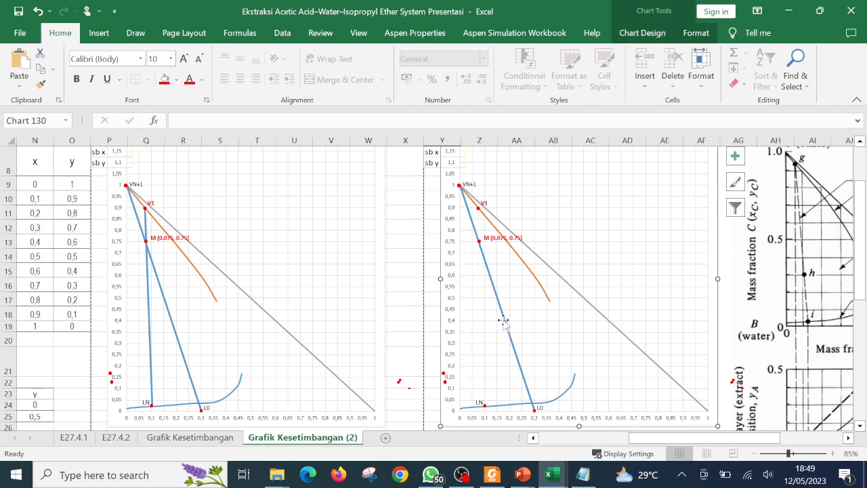
pyautogui.click(502, 321)
pyautogui.press('Delete')
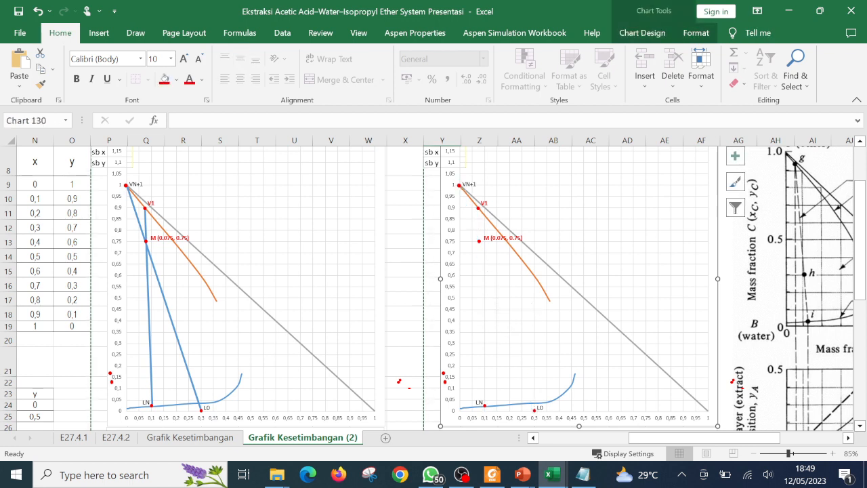
pyautogui.hotkey('alt', 'Tab')
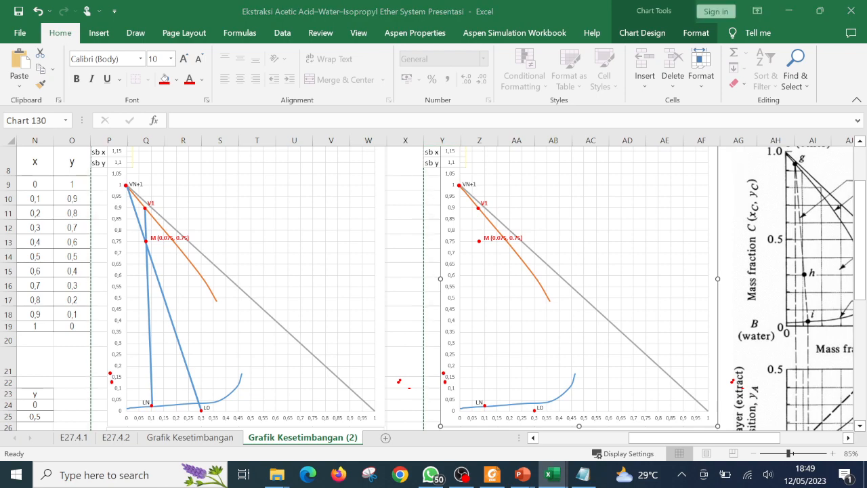
pyautogui.press('super+d')
pyautogui.press('super+d')
# Step: Delete the "M (0.075, 0.75)" text label from the copied upper chart
pyautogui.click(480, 243)
pyautogui.click(480, 241)
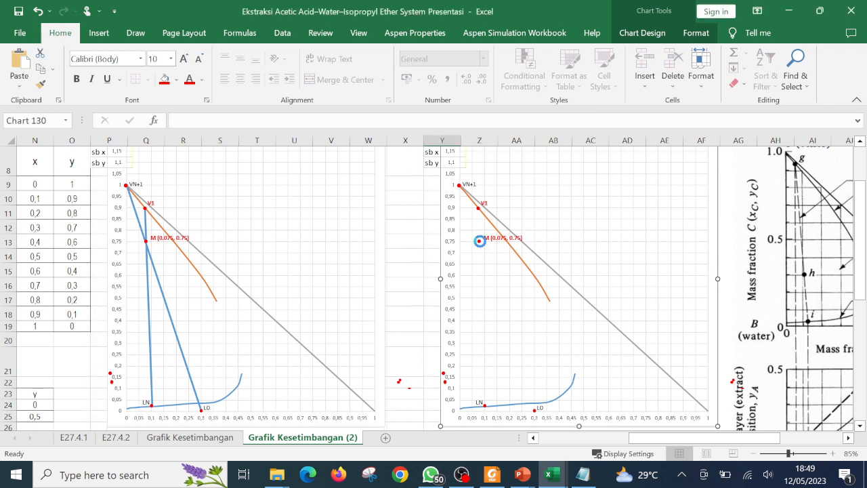
pyautogui.click(479, 239)
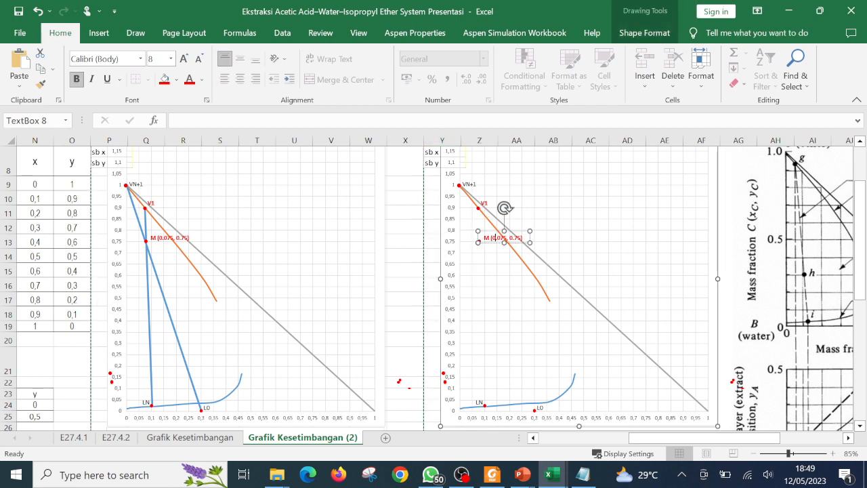
pyautogui.click(486, 232)
pyautogui.press('Delete')
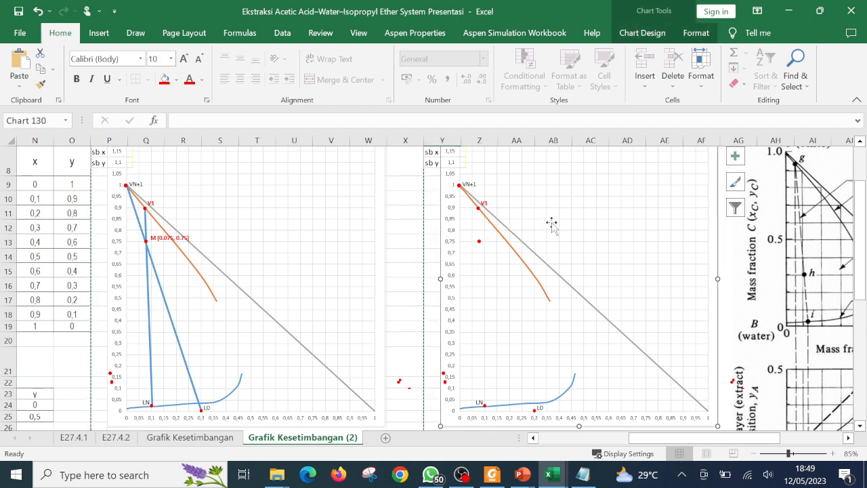
# Step: Move the red dot marking point M in the copied chart to the empty area above the grey diagonal
pyautogui.click(479, 241)
pyautogui.moveTo(495, 241); pyautogui.dragTo(575, 237)
pyautogui.click(656, 247)
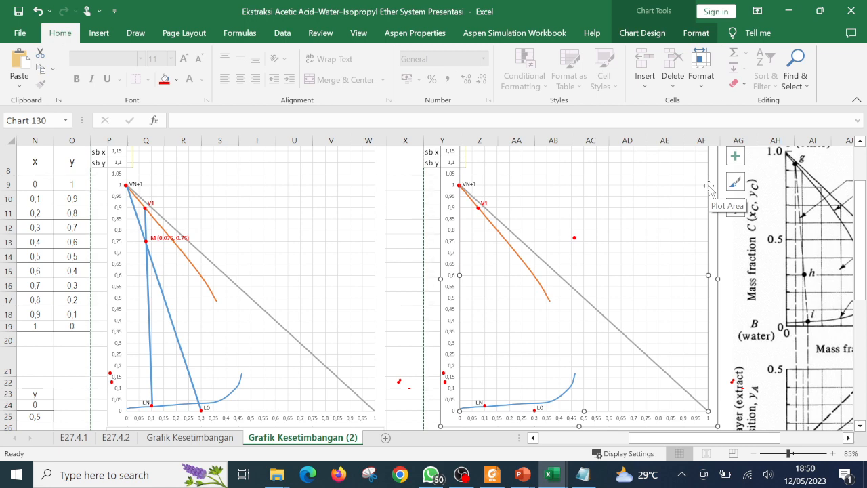
pyautogui.click(859, 141)
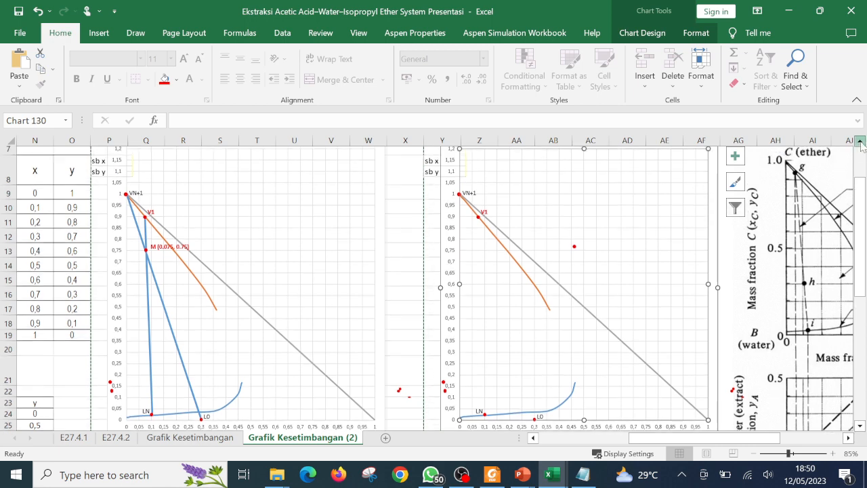
pyautogui.click(859, 141)
pyautogui.click(860, 141)
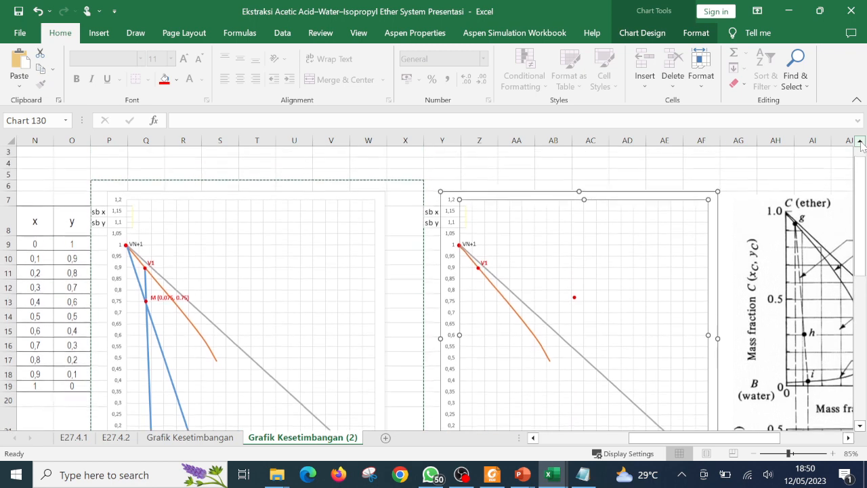
pyautogui.click(644, 172)
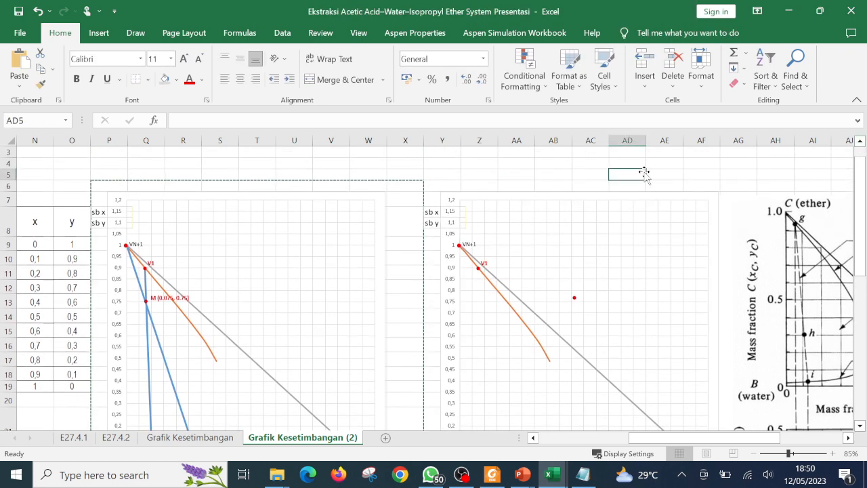
pyautogui.click(602, 245)
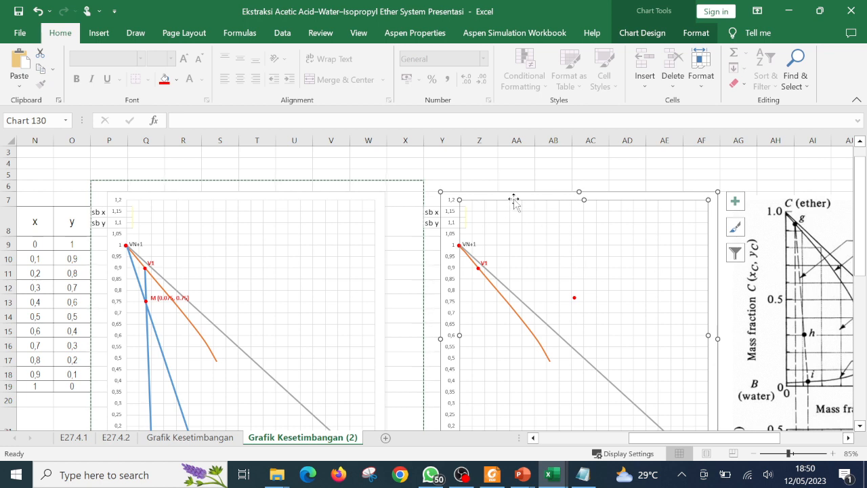
# Step: Draw a straight line on the sheet from L0 through V1 to above the copied chart, about 14.16 cm high and 3.81 cm wide
pyautogui.click(625, 164)
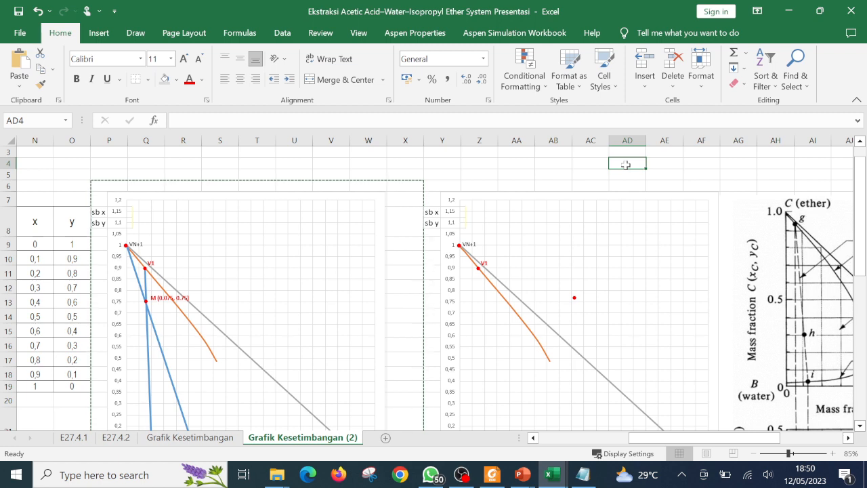
pyautogui.click(100, 35)
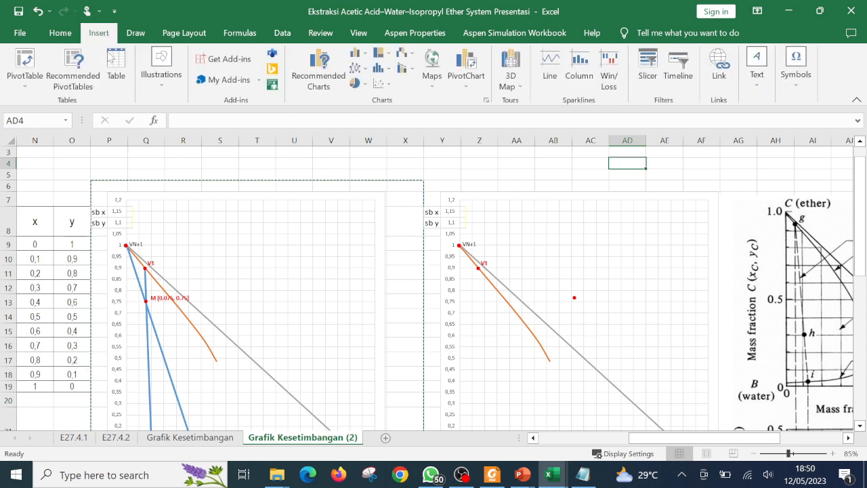
pyautogui.click(163, 86)
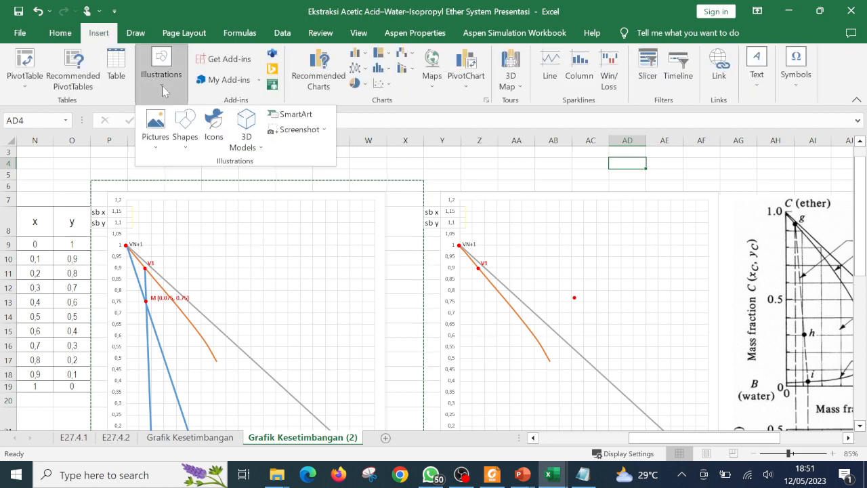
pyautogui.click(189, 147)
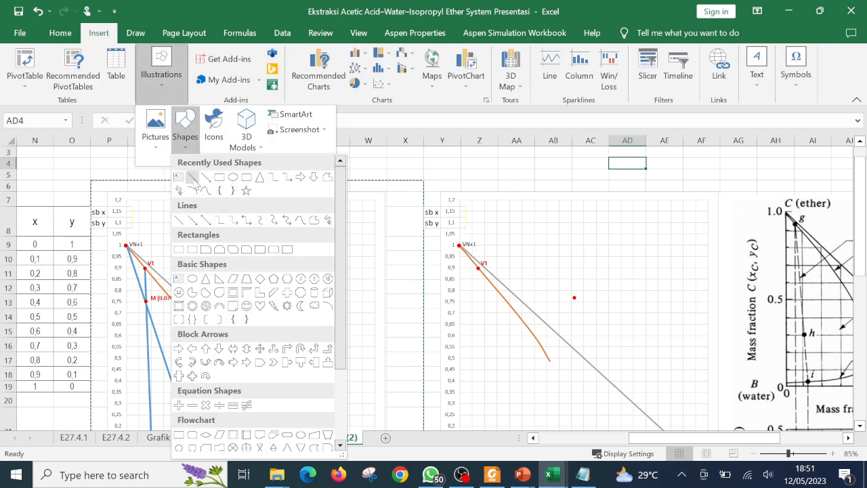
pyautogui.click(192, 178)
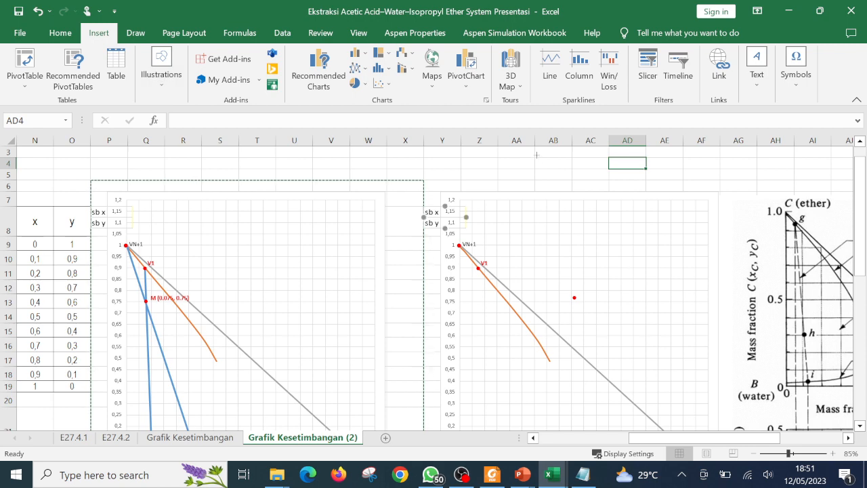
pyautogui.scroll(-1, 654, 240)
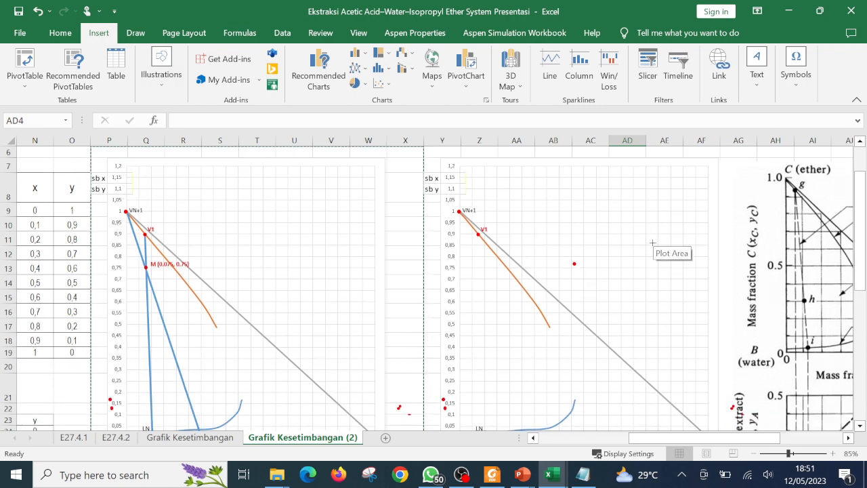
pyautogui.scroll(-1, 652, 243)
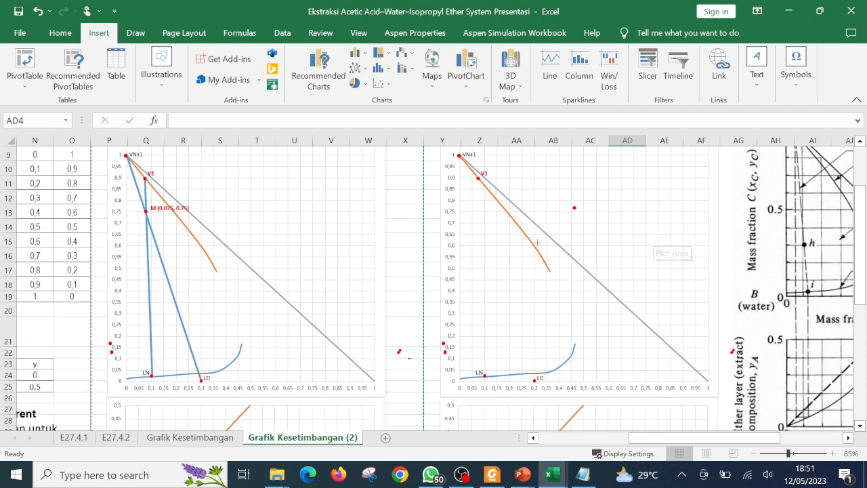
pyautogui.click(534, 374)
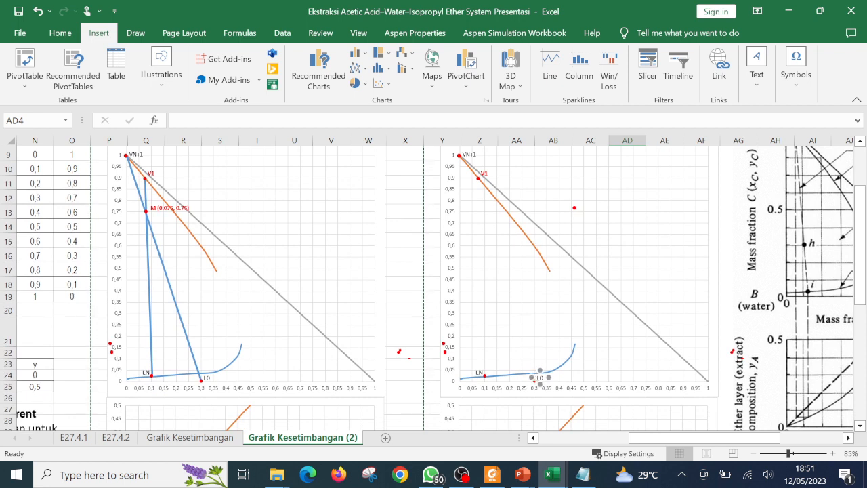
pyautogui.moveTo(535, 378)
pyautogui.mouseDown()
pyautogui.moveTo(497, 209)
pyautogui.moveTo(470, 147)
pyautogui.moveTo(454, 155)
pyautogui.moveTo(454, 169)
pyautogui.moveTo(449, 159)
pyautogui.mouseUp()
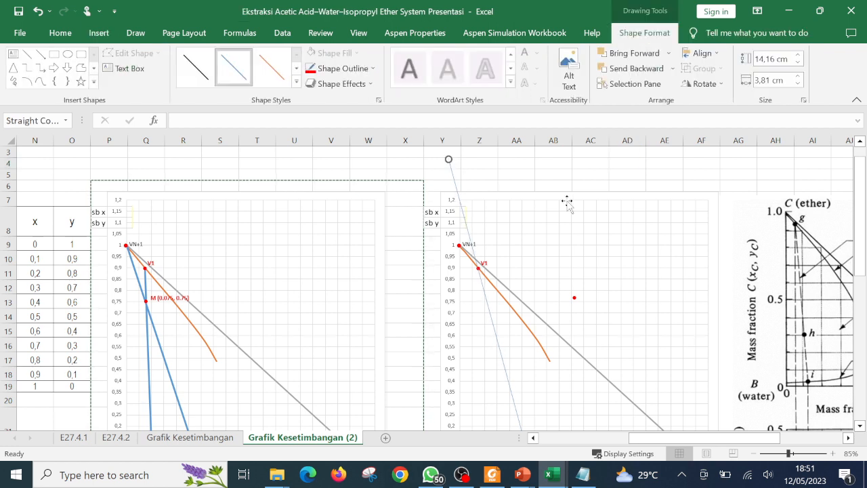
# Step: Set the outline weight of the line through L0 and V1 to 1½ pt
pyautogui.click(350, 70)
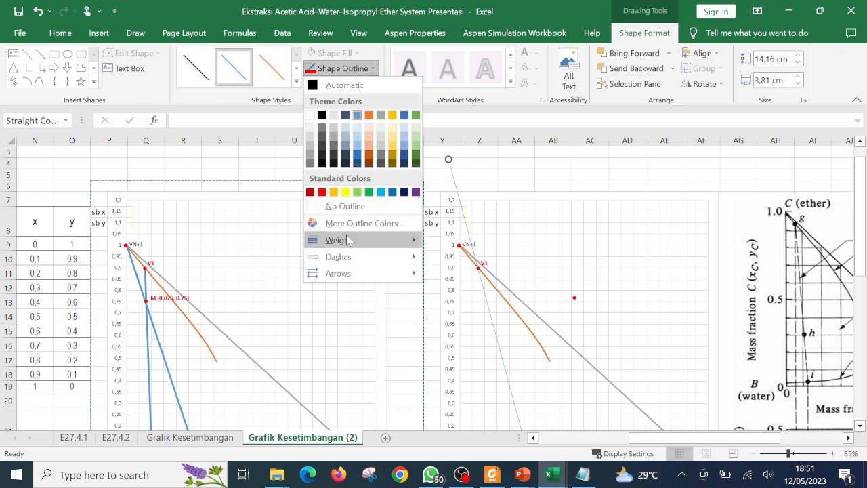
pyautogui.moveTo(347, 240)
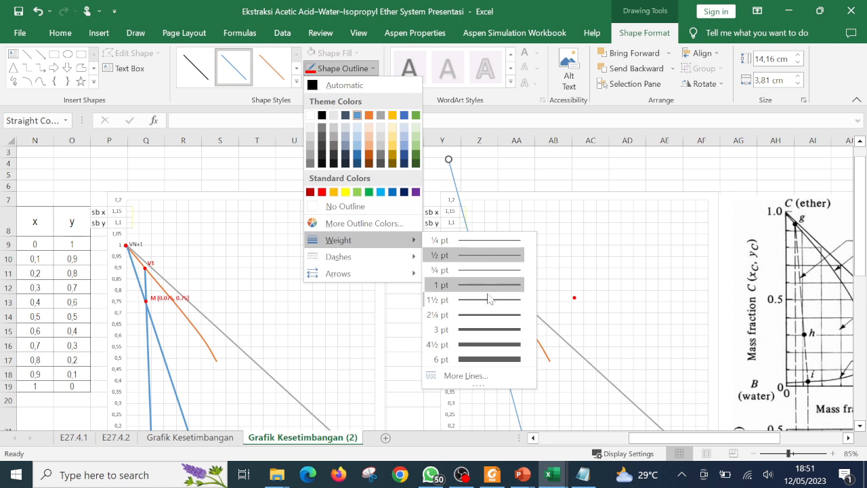
pyautogui.click(487, 299)
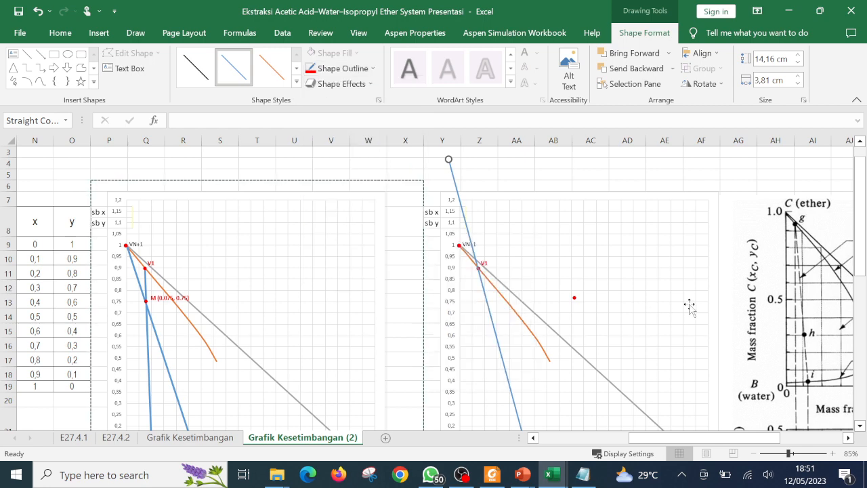
# Step: Extend the lower end of the line through V1 past point L0, making it about 14.75 cm high and 4.05 cm wide
pyautogui.scroll(-2, 691, 304)
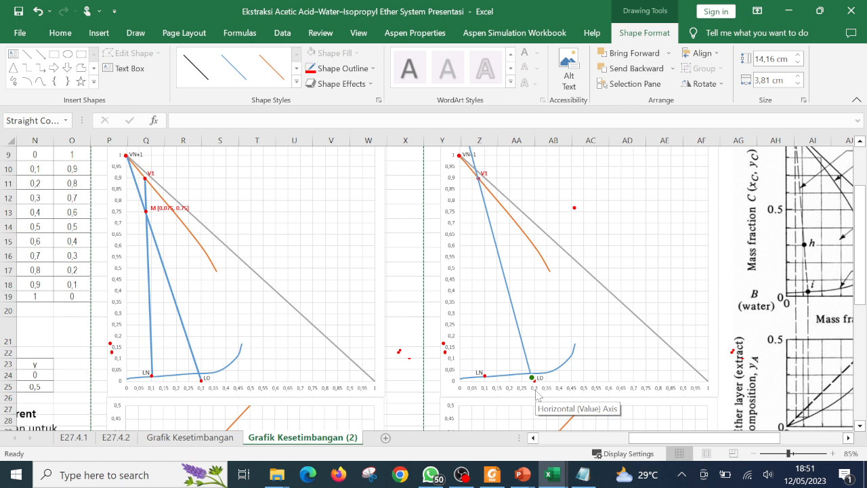
pyautogui.moveTo(532, 377); pyautogui.dragTo(534, 382)
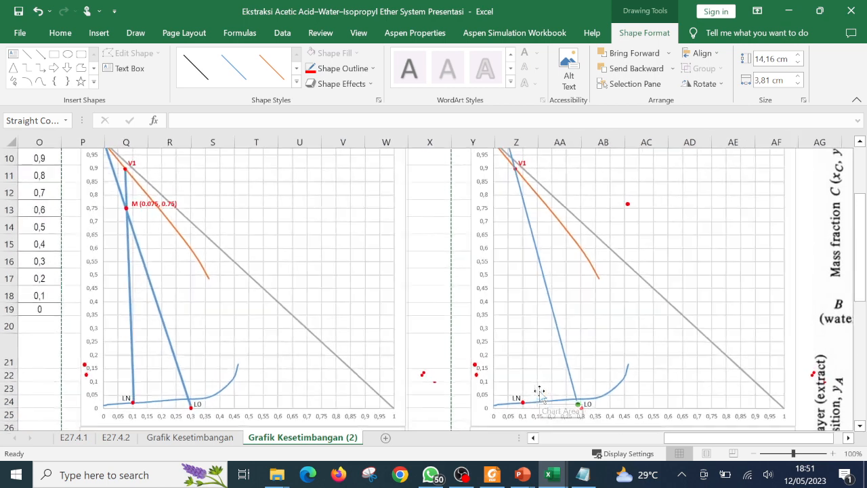
pyautogui.scroll(5, 542, 397)
pyautogui.scroll(-2, 559, 406)
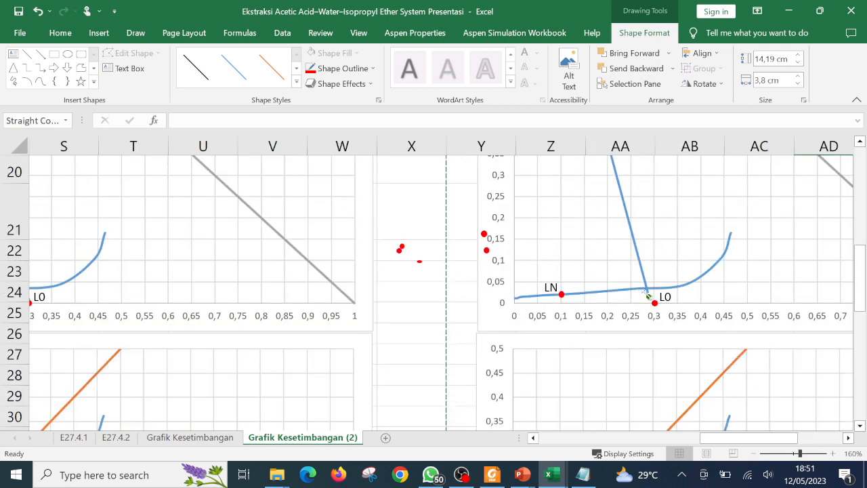
pyautogui.moveTo(647, 296); pyautogui.dragTo(658, 323)
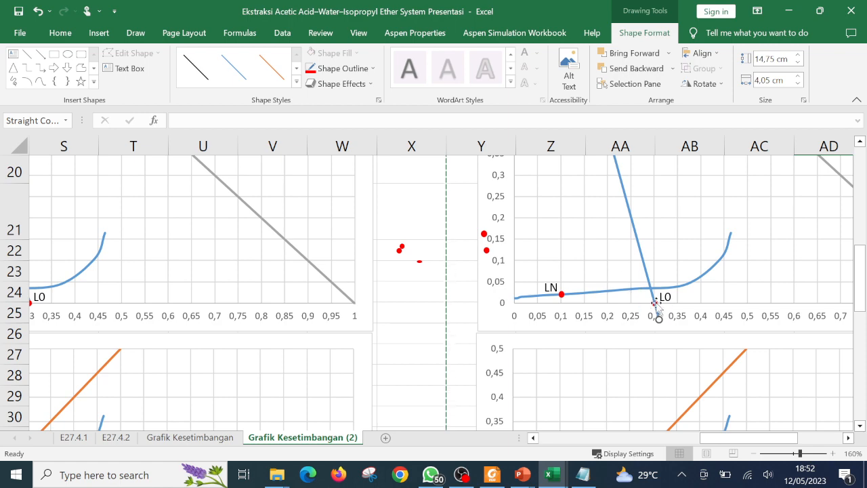
pyautogui.scroll(4, 619, 277)
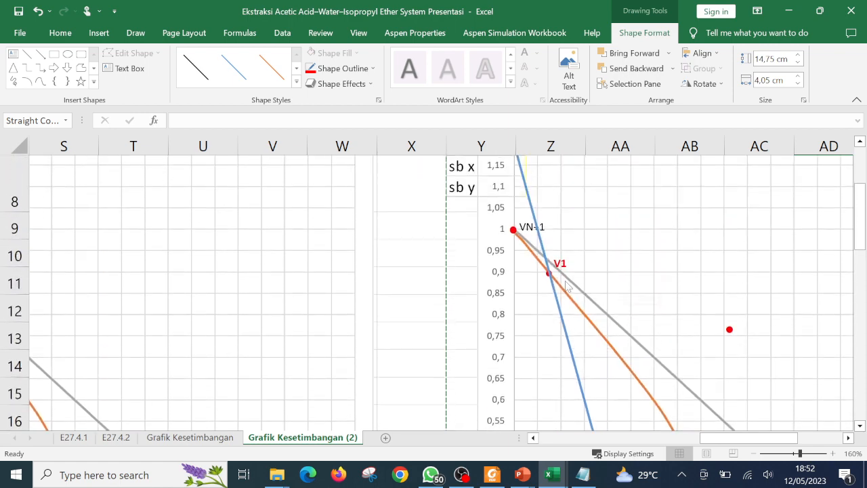
pyautogui.scroll(2, 567, 287)
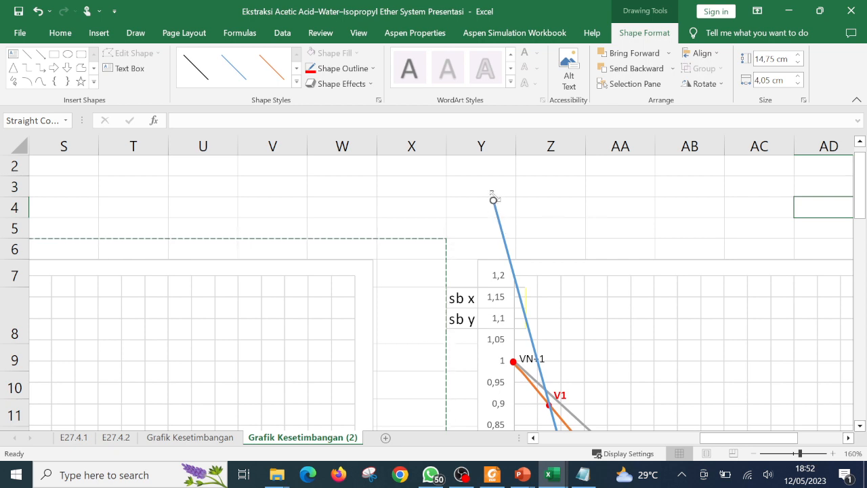
pyautogui.scroll(-3, 633, 252)
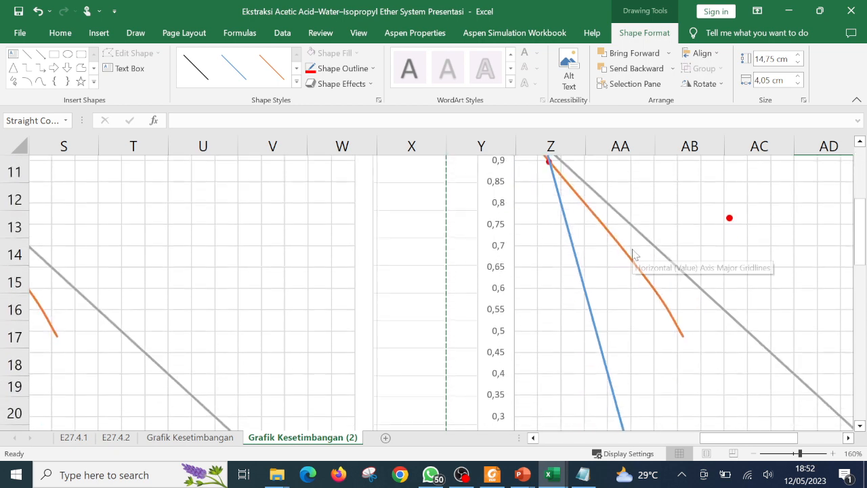
pyautogui.scroll(-1, 633, 253)
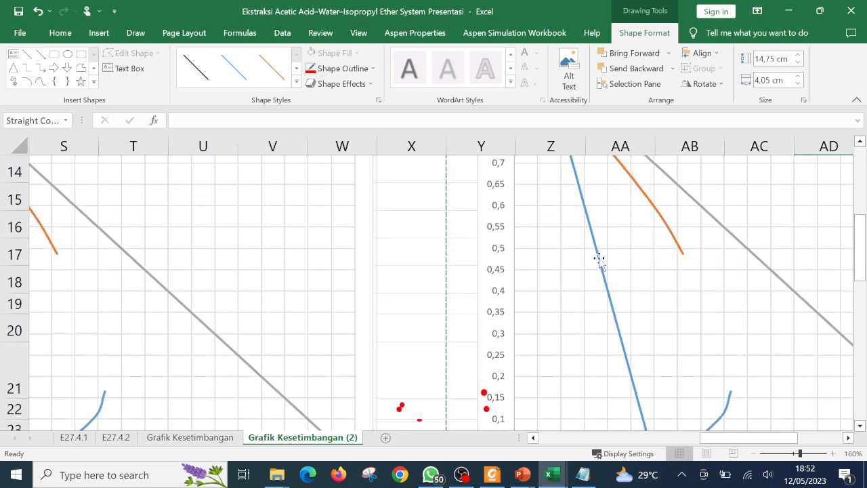
# Step: Duplicate the line through L0 and V1 and place the copy's lower end on point LN in the copied chart
pyautogui.keyDown('ctrl'); pyautogui.scroll(-4, 600, 259); pyautogui.keyUp('ctrl')
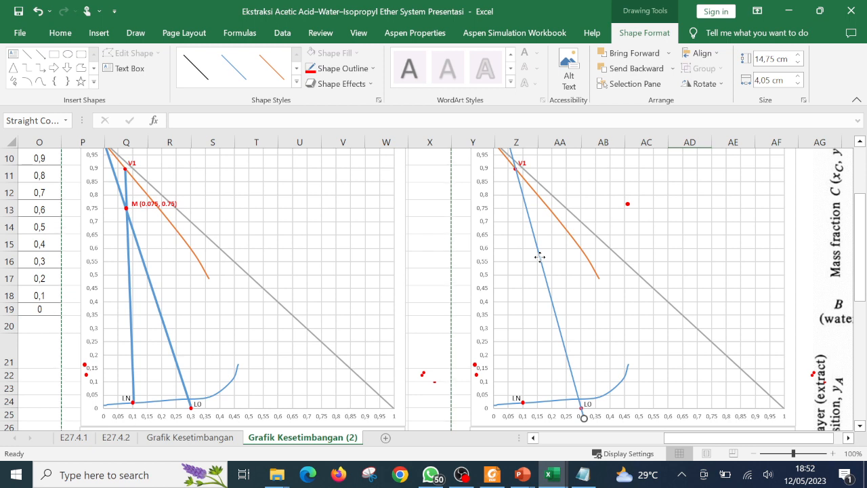
pyautogui.moveTo(540, 257); pyautogui.dragTo(502, 271)
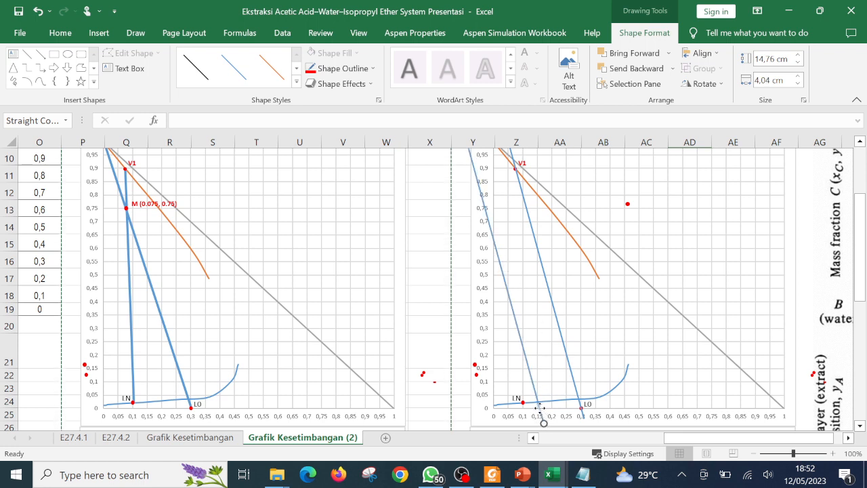
pyautogui.moveTo(540, 407); pyautogui.dragTo(522, 405)
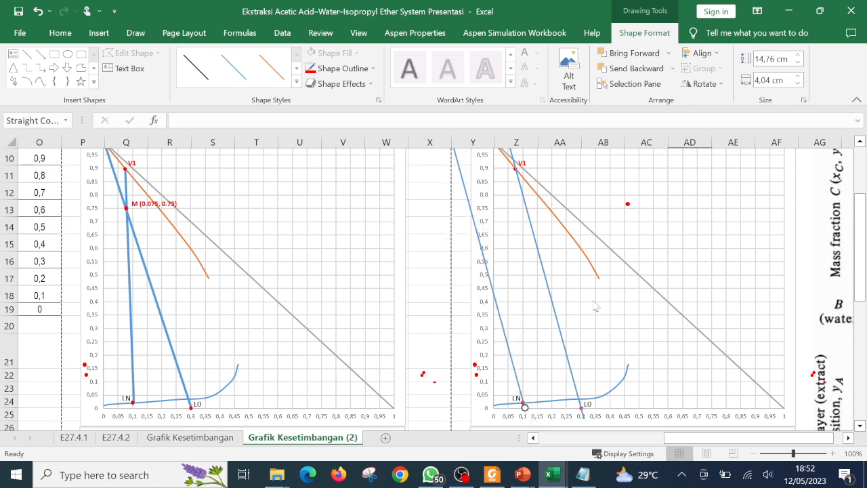
# Step: Swing the upper end of the duplicated line so it passes through LN and VN+1, about 14.86 cm high and 1.76 cm wide
pyautogui.click(859, 142)
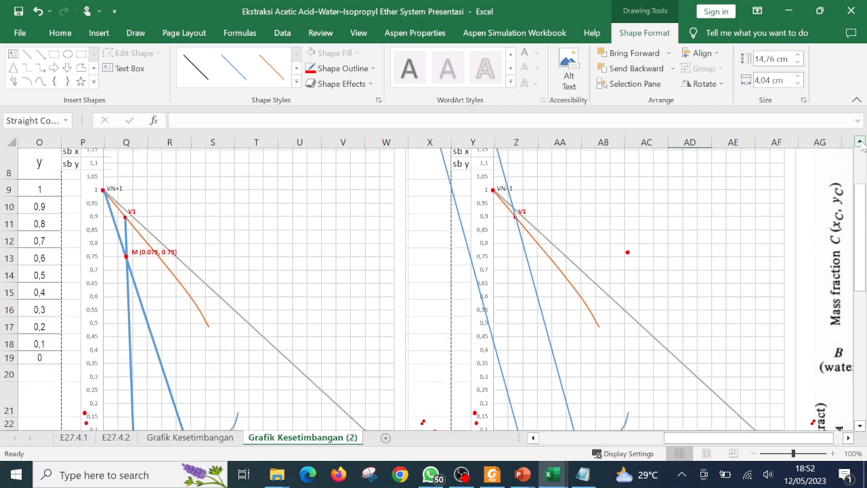
pyautogui.click(860, 142)
pyautogui.click(860, 142)
pyautogui.click(860, 143)
pyautogui.click(860, 142)
pyautogui.click(860, 142)
pyautogui.click(860, 142)
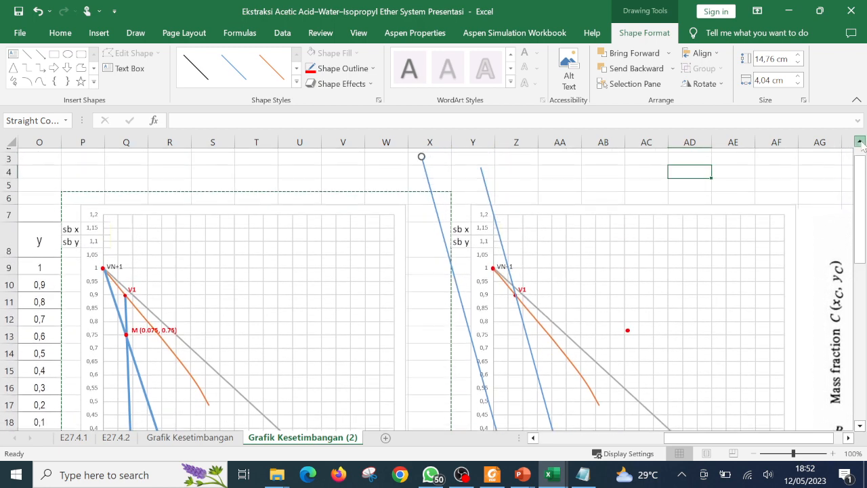
pyautogui.click(860, 142)
pyautogui.moveTo(421, 164); pyautogui.dragTo(478, 163)
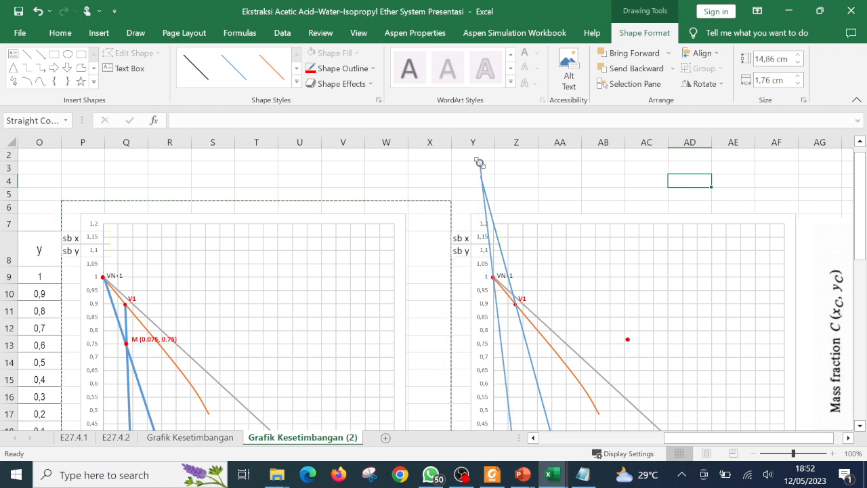
pyautogui.click(570, 194)
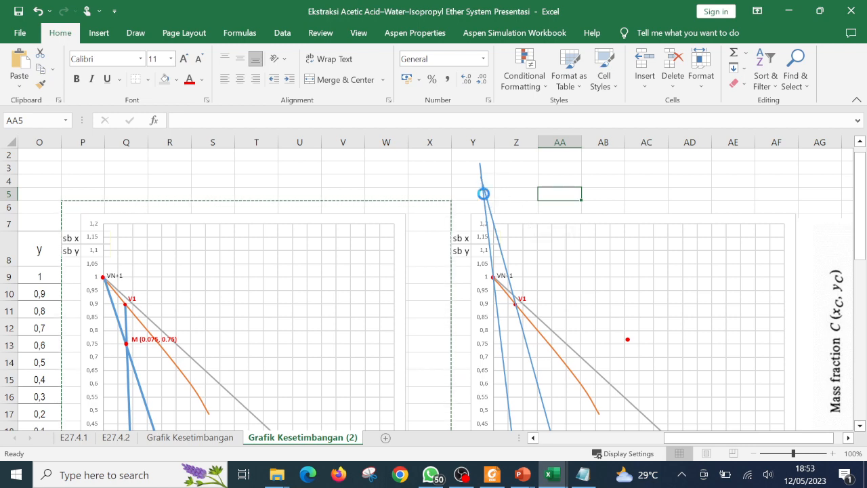
# Step: Move the upper of the two adjacent spare red dots in column X to the blank area of column Y beside the copied chart
pyautogui.scroll(2, 484, 190)
pyautogui.scroll(4, 484, 194)
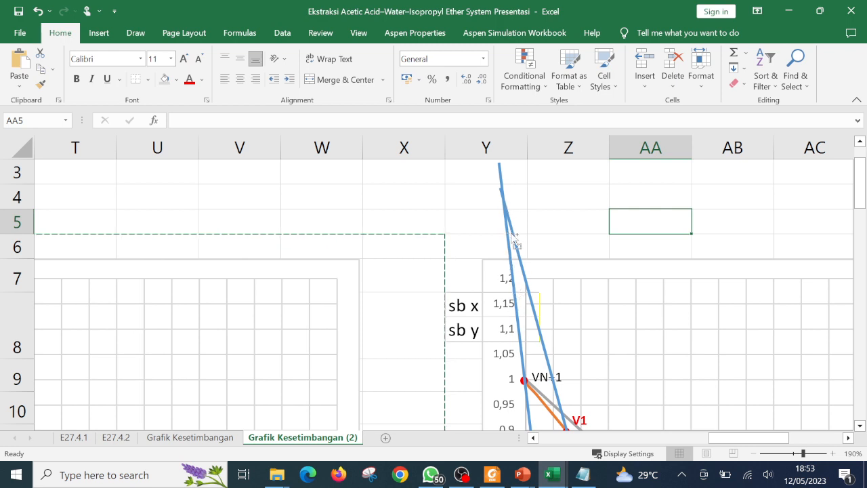
pyautogui.scroll(3, 515, 241)
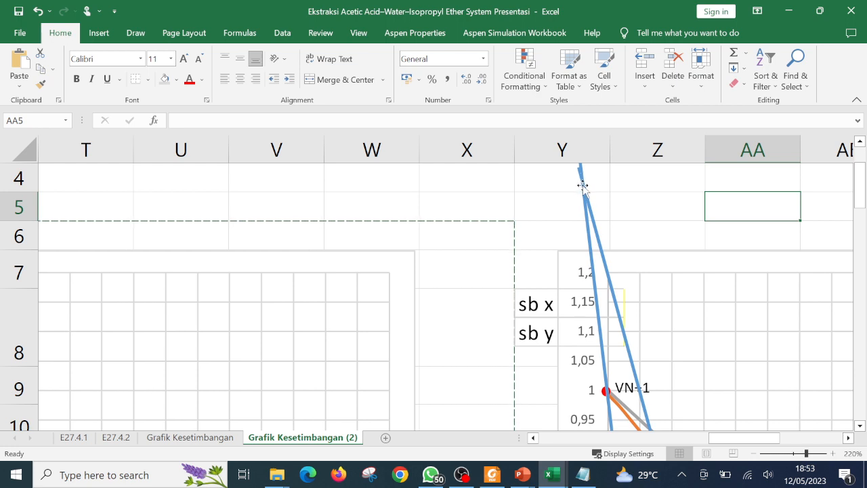
pyautogui.scroll(-4, 540, 356)
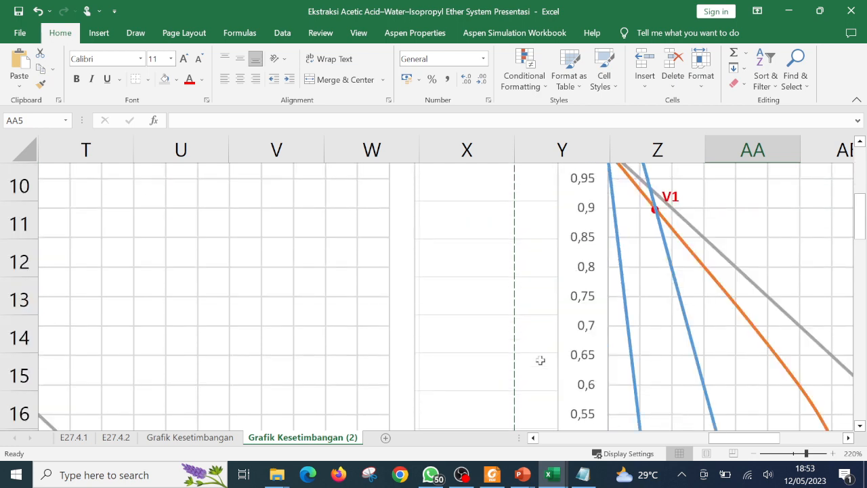
pyautogui.scroll(-1, 540, 361)
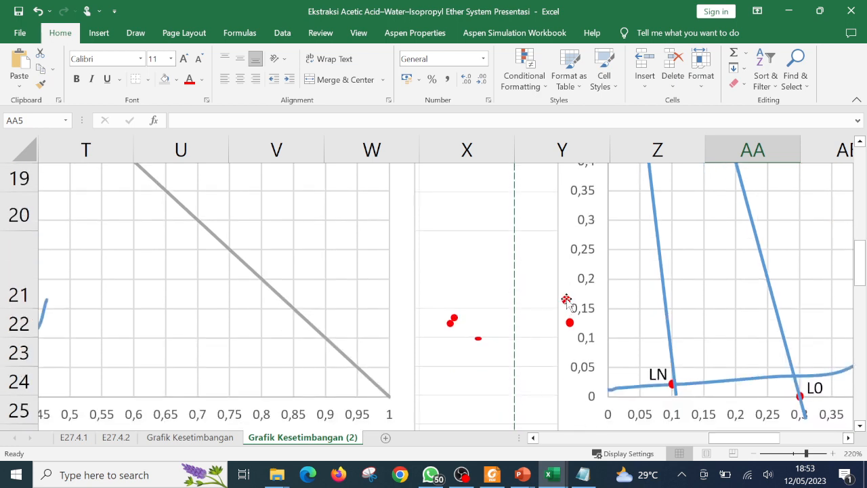
pyautogui.click(454, 319)
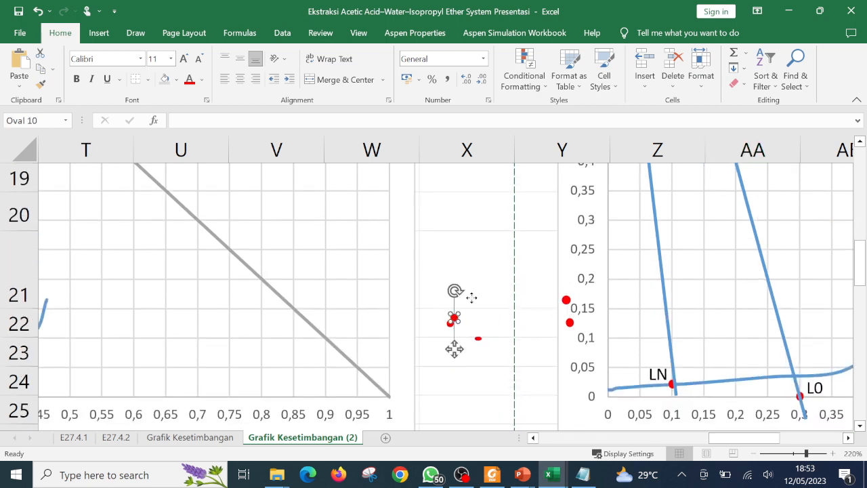
pyautogui.moveTo(519, 198); pyautogui.dragTo(527, 185)
pyautogui.scroll(3, 574, 262)
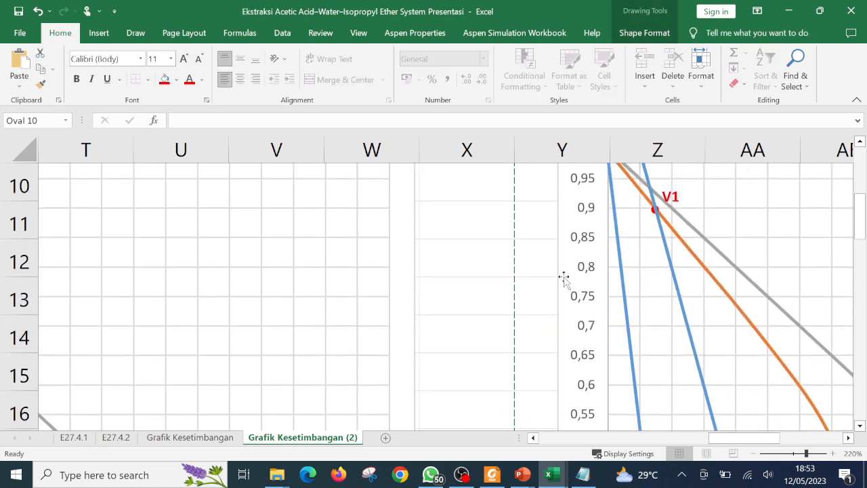
pyautogui.scroll(-1, 564, 278)
pyautogui.scroll(-1, 564, 279)
pyautogui.keyDown('ctrl'); pyautogui.scroll(-2, 563, 277); pyautogui.keyUp('ctrl')
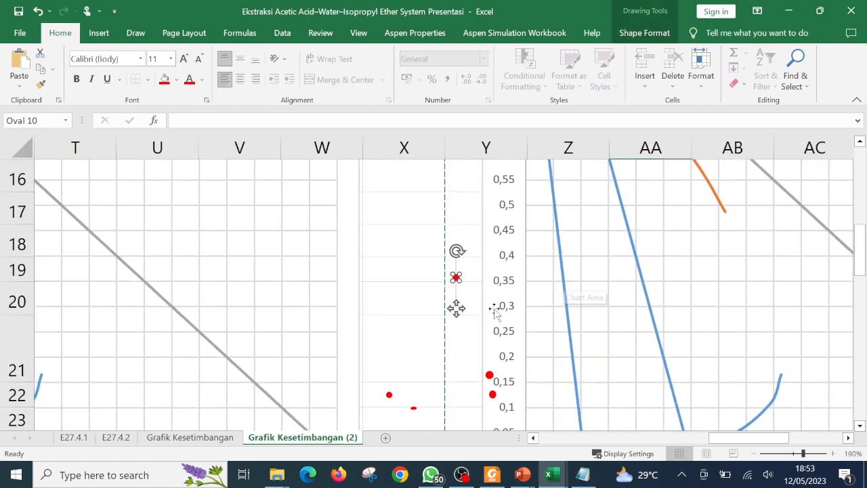
pyautogui.scroll(1, 472, 311)
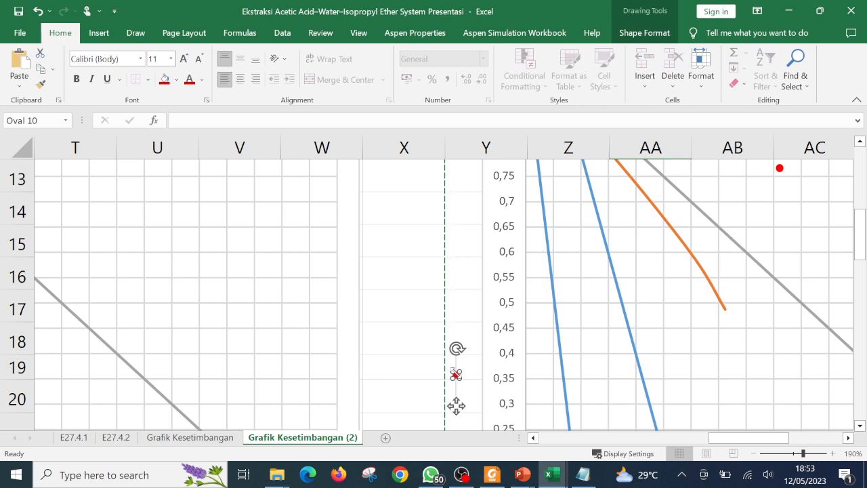
# Step: Place the spare red dot on the intersection of the two operating lines above the copied chart
pyautogui.press('Escape')
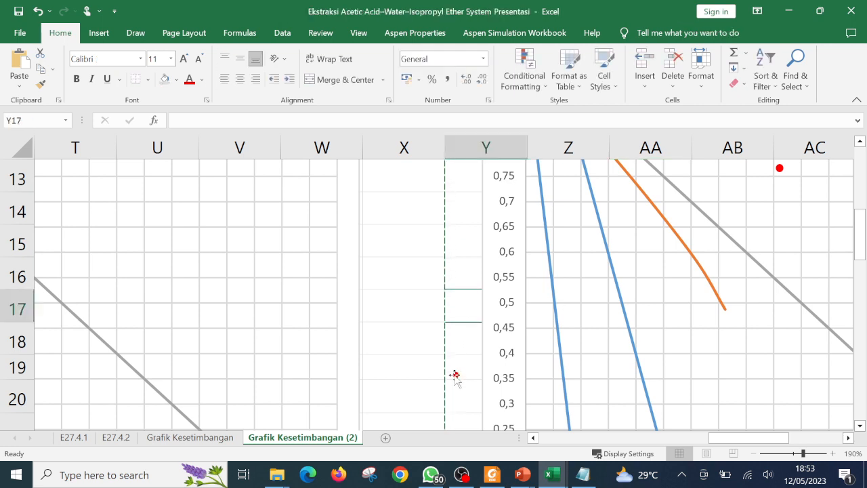
pyautogui.moveTo(456, 376); pyautogui.dragTo(500, 222)
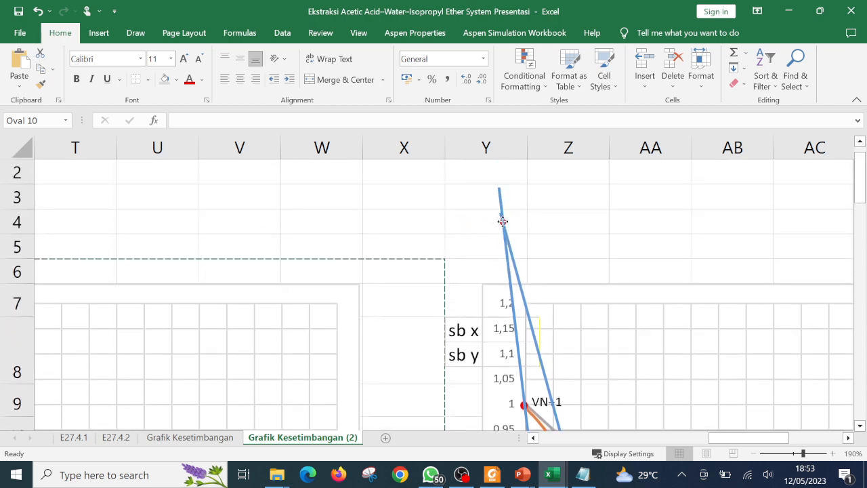
pyautogui.moveTo(503, 222); pyautogui.dragTo(502, 222)
pyautogui.click(605, 225)
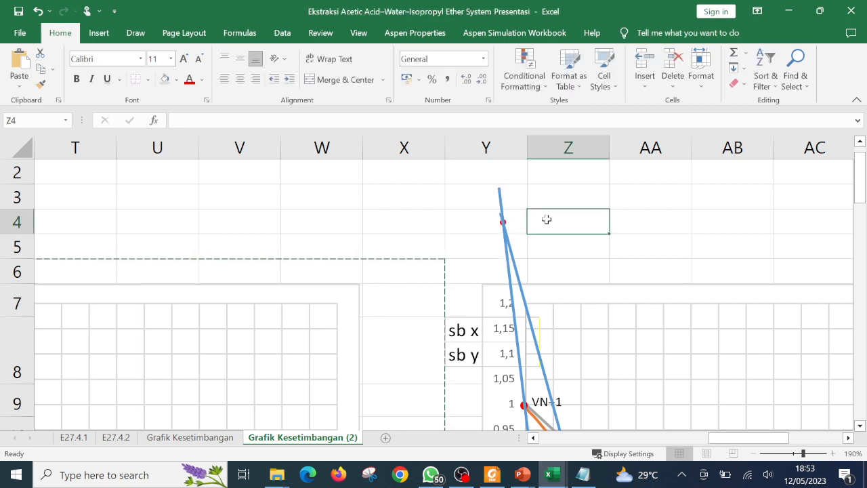
# Step: Insert a small empty text box beside the red intersection dot, around cell Z4
pyautogui.click(98, 32)
pyautogui.click(757, 68)
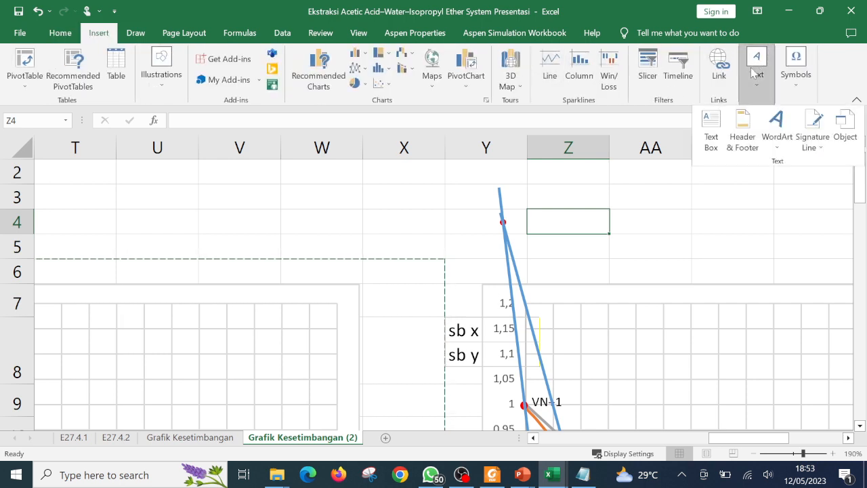
pyautogui.click(713, 130)
pyautogui.click(595, 202)
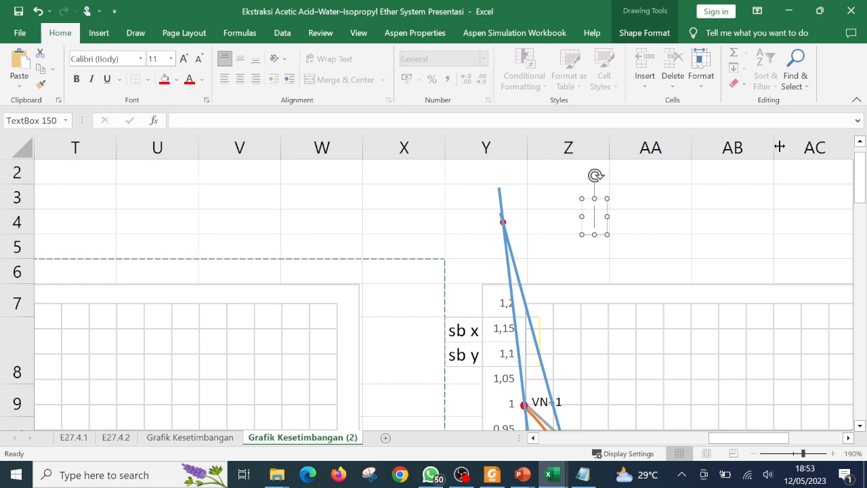
# Step: Start inserting a symbol into the empty text box and look through the Basic Latin characters of the normal text font
pyautogui.click(99, 33)
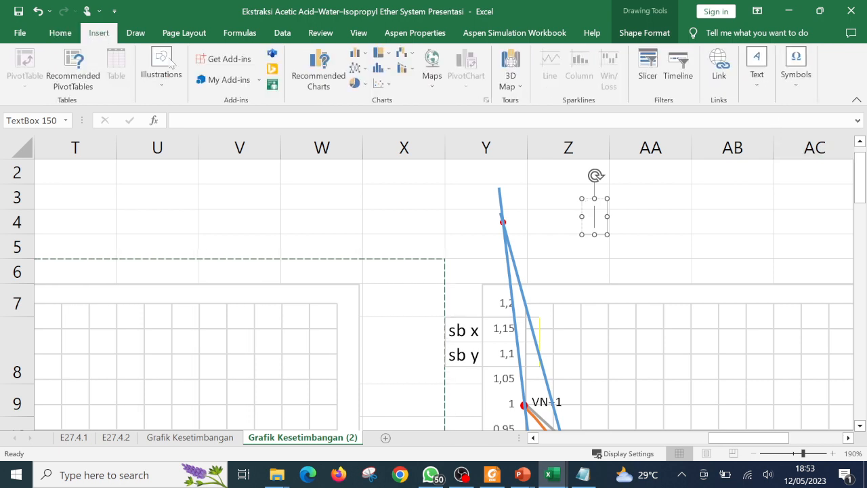
pyautogui.click(796, 75)
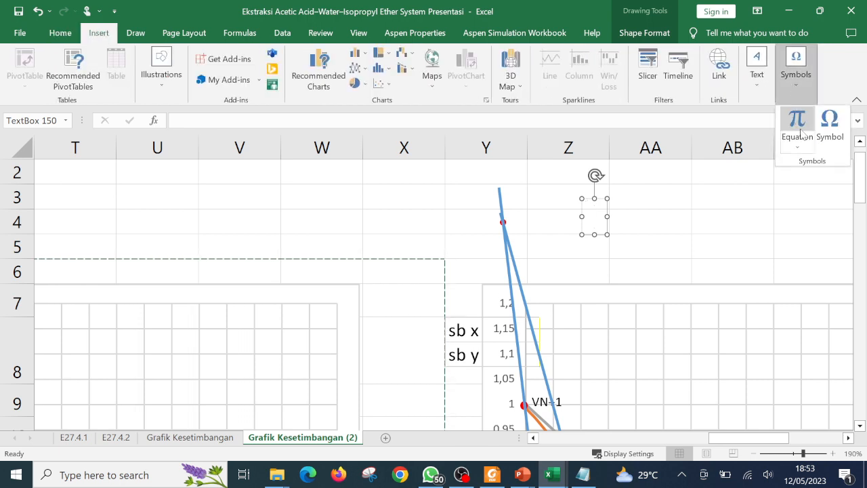
pyautogui.click(827, 129)
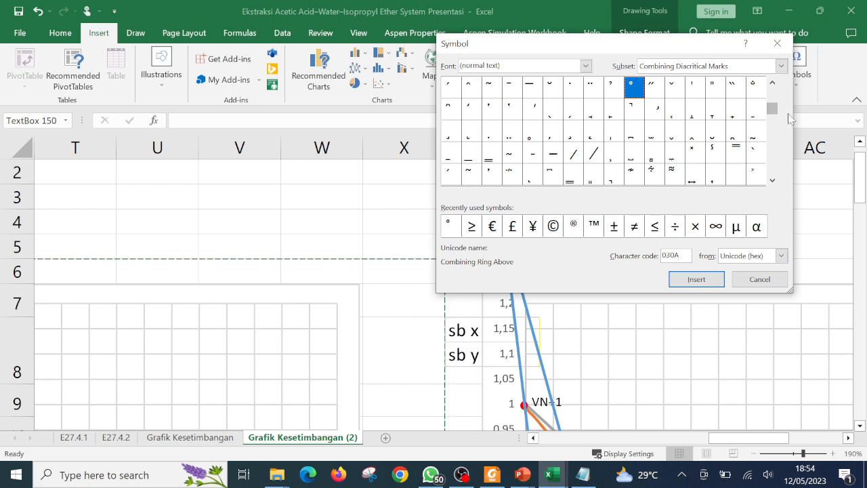
pyautogui.moveTo(772, 110); pyautogui.dragTo(774, 92)
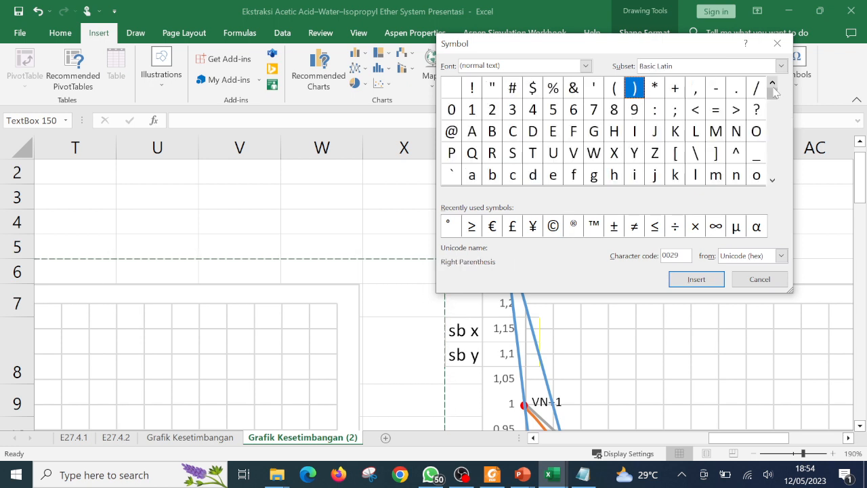
pyautogui.click(773, 179)
pyautogui.click(772, 179)
pyautogui.click(772, 179)
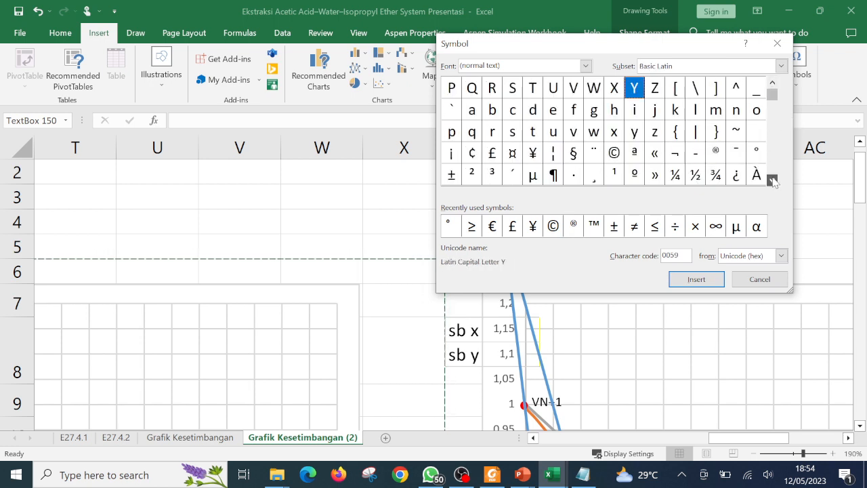
pyautogui.click(772, 179)
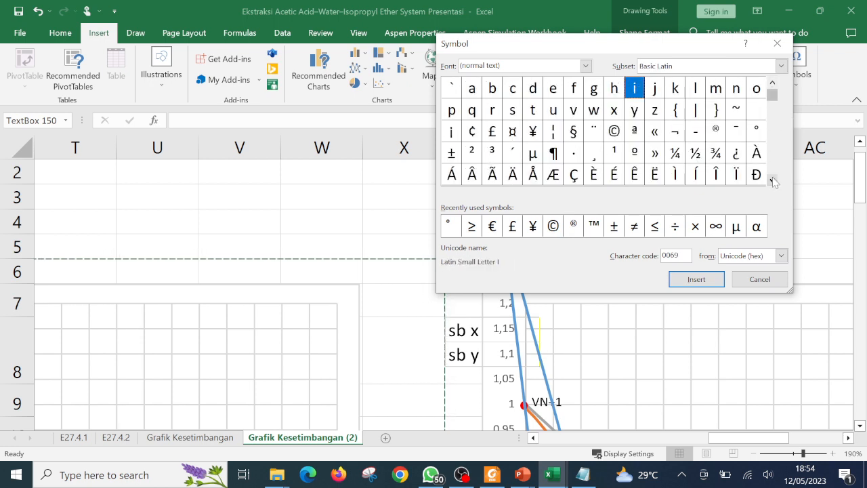
# Step: Set the character font for the inserted symbol to Symbol
pyautogui.click(586, 66)
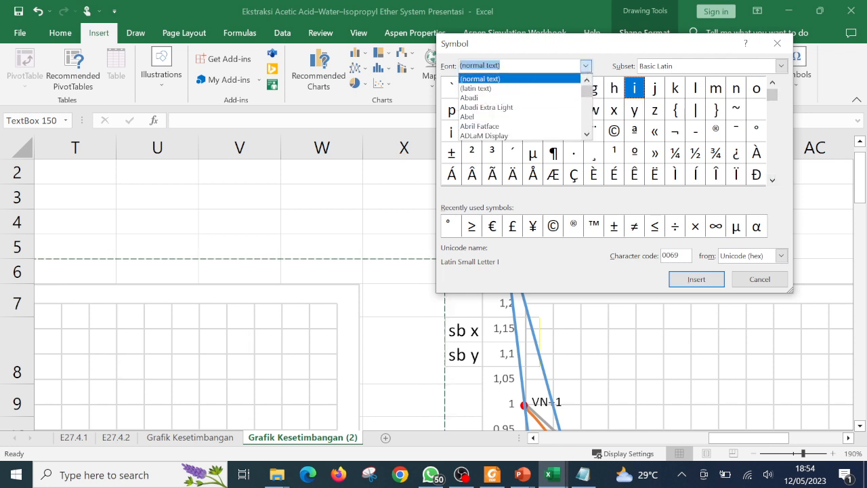
pyautogui.write('symbol')
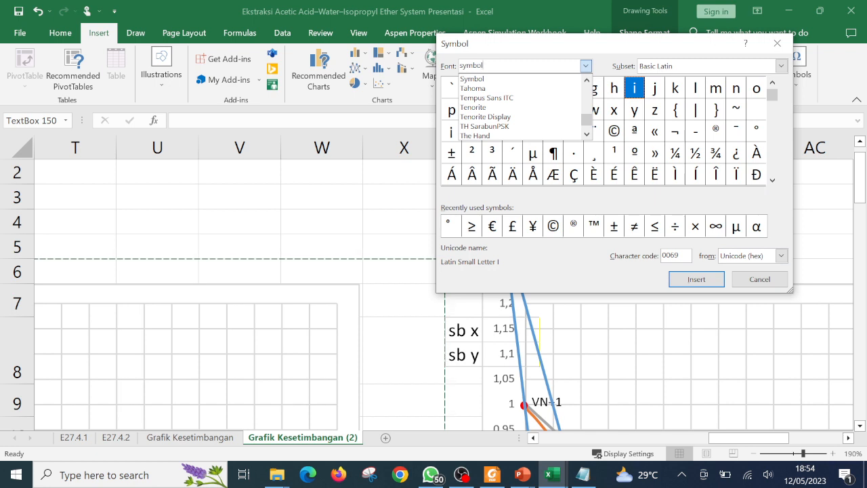
pyautogui.click(473, 88)
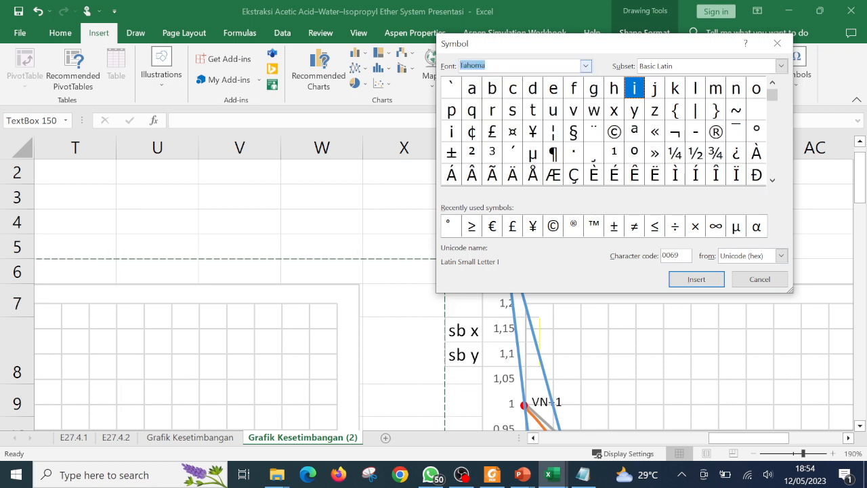
pyautogui.click(487, 66)
pyautogui.hotkey('ctrl', 'a')
pyautogui.write('s')
pyautogui.press('Return')
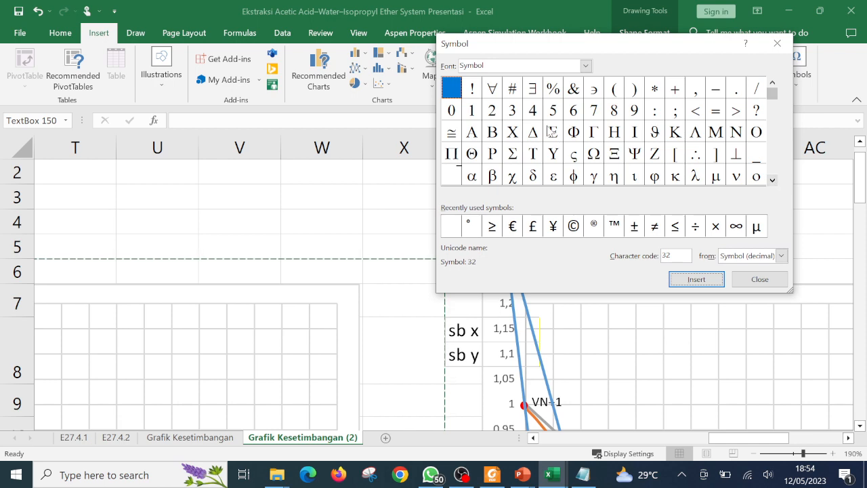
# Step: Insert the Greek capital delta (Δ, character code 68) into the text box and finish symbol insertion
pyautogui.click(533, 131)
pyautogui.click(696, 279)
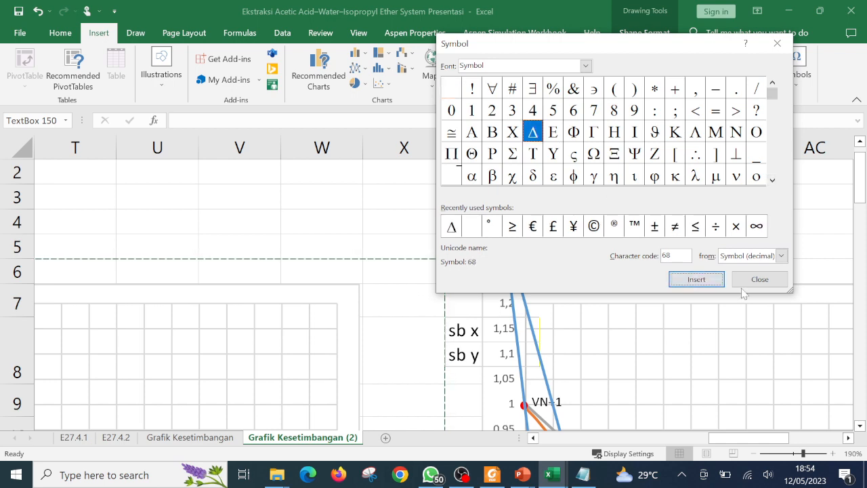
pyautogui.click(759, 282)
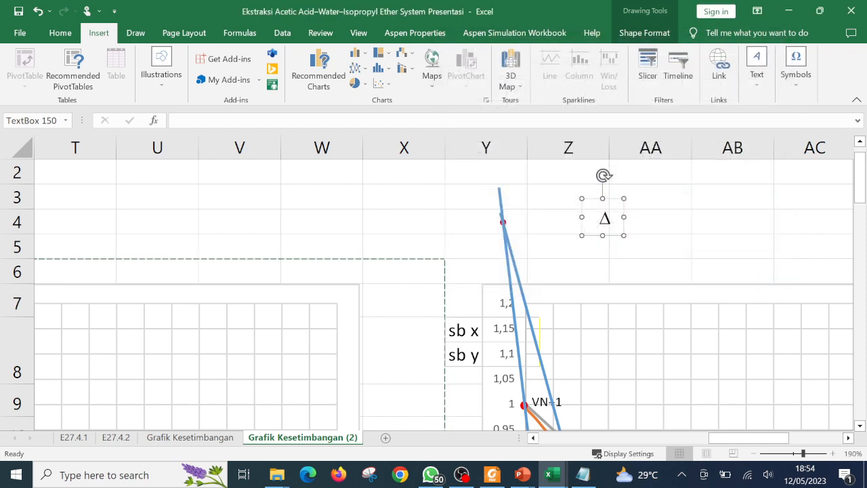
# Step: Move the Δ label next to the red intersection dot in column Y and deselect it
pyautogui.moveTo(613, 199)
pyautogui.mouseDown()
pyautogui.moveTo(492, 191)
pyautogui.moveTo(498, 200)
pyautogui.mouseUp()
pyautogui.click(555, 217)
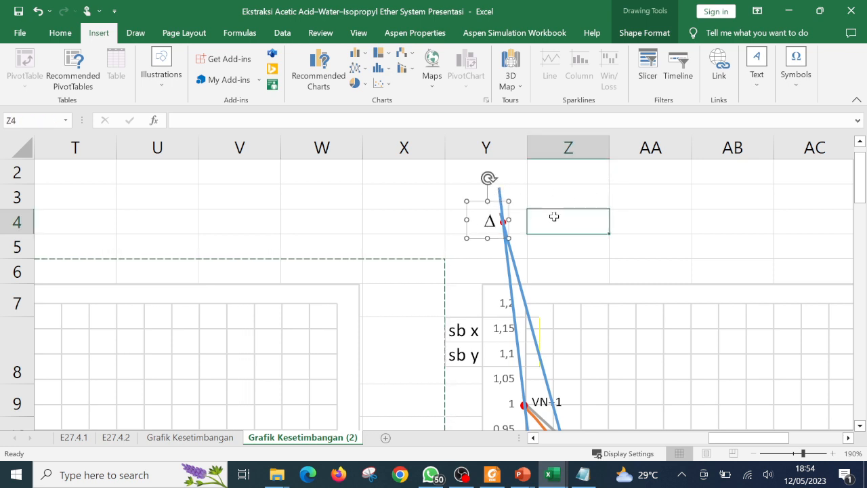
pyautogui.click(649, 230)
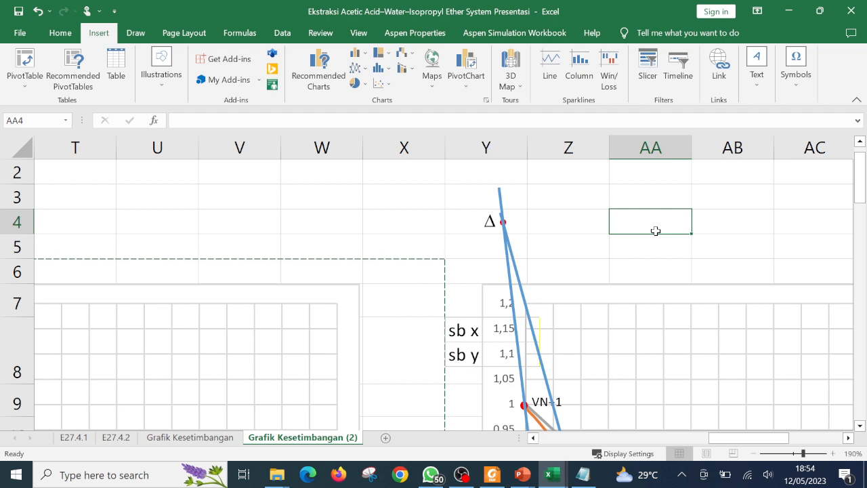
# Step: Examine both operating lines on the copied chart, from Δ through VN+1 and V1 down to LN and L0
pyautogui.scroll(-2, 649, 244)
pyautogui.scroll(2, 649, 244)
pyautogui.scroll(-1, 649, 245)
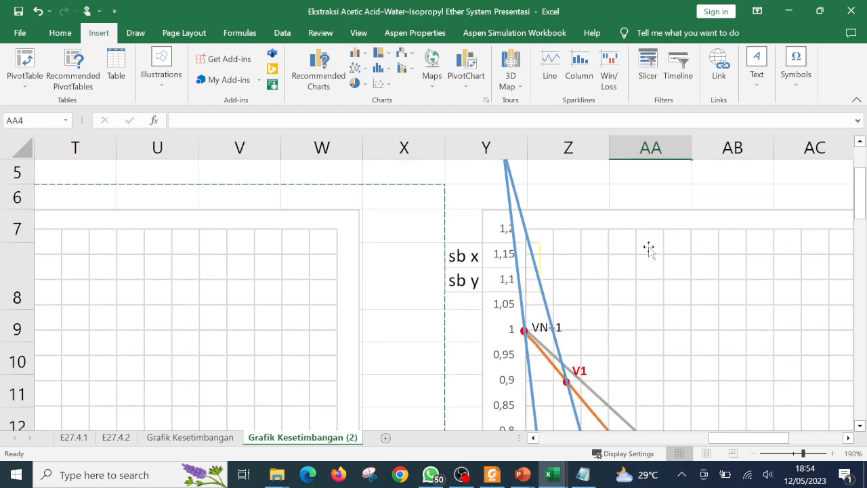
pyautogui.scroll(-2, 648, 249)
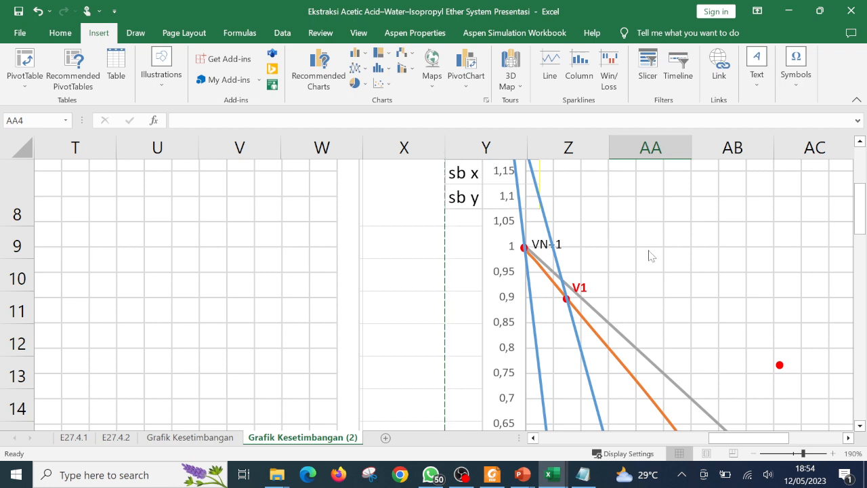
pyautogui.scroll(-10, 671, 303)
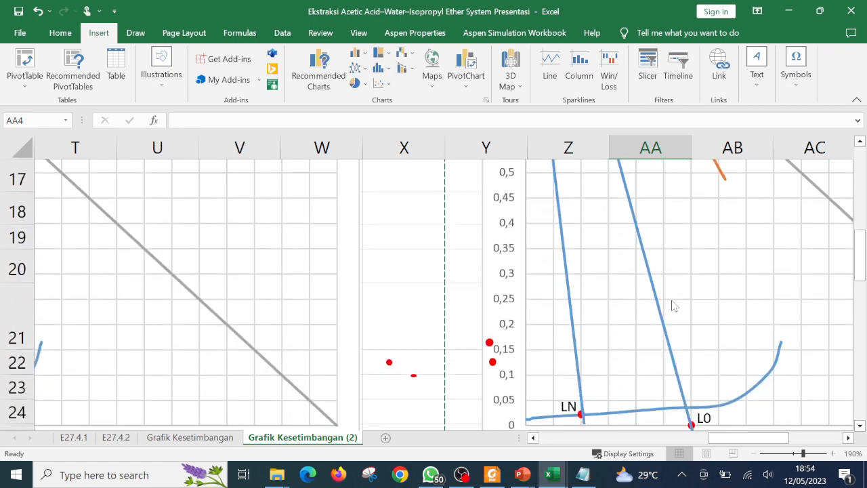
pyautogui.scroll(5, 672, 303)
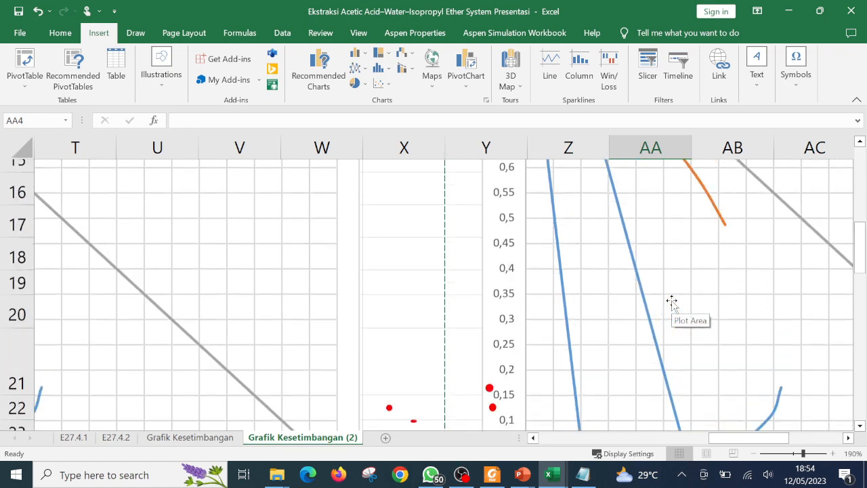
pyautogui.scroll(2, 672, 303)
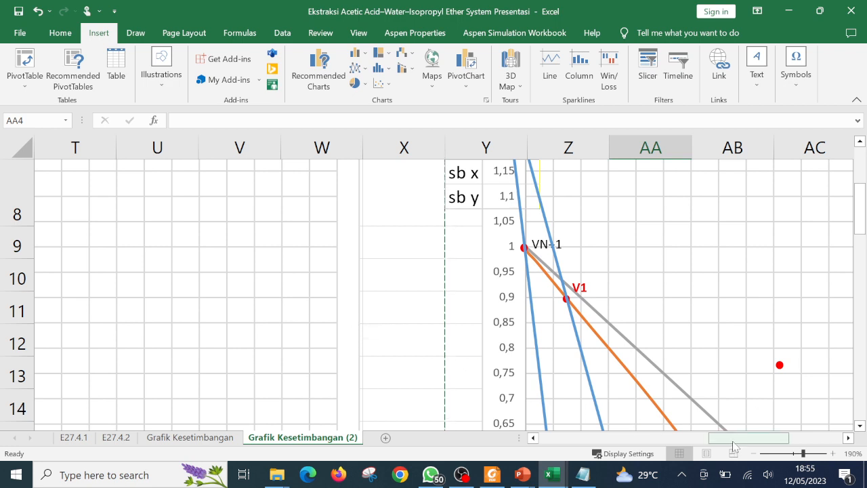
# Step: Review the countercurrent stage flow diagram with its feed, solvent and raffinate data, and return to the copied chart
pyautogui.moveTo(745, 438); pyautogui.dragTo(638, 438)
pyautogui.scroll(-9, 532, 369)
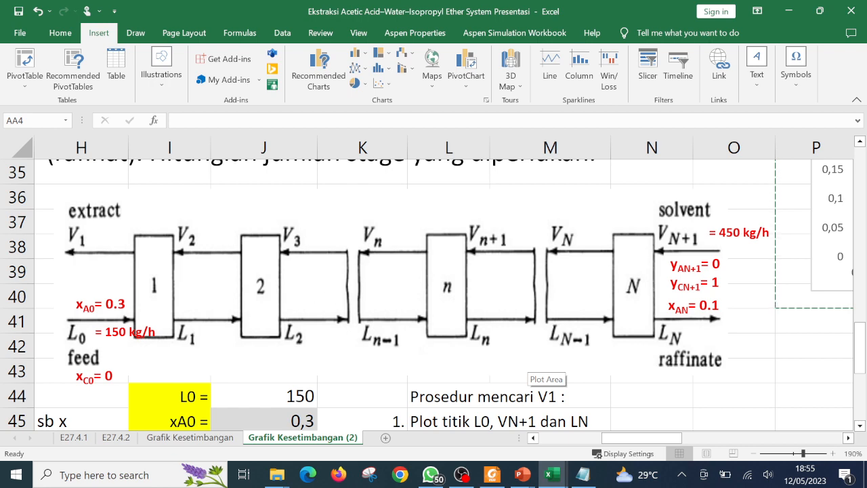
pyautogui.scroll(9, 466, 265)
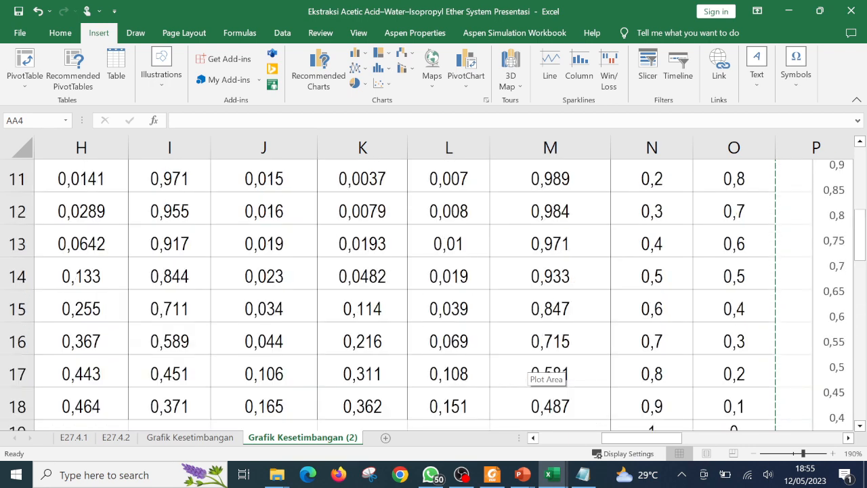
pyautogui.scroll(1, 542, 370)
pyautogui.moveTo(659, 438); pyautogui.dragTo(776, 439)
pyautogui.scroll(-1, 780, 352)
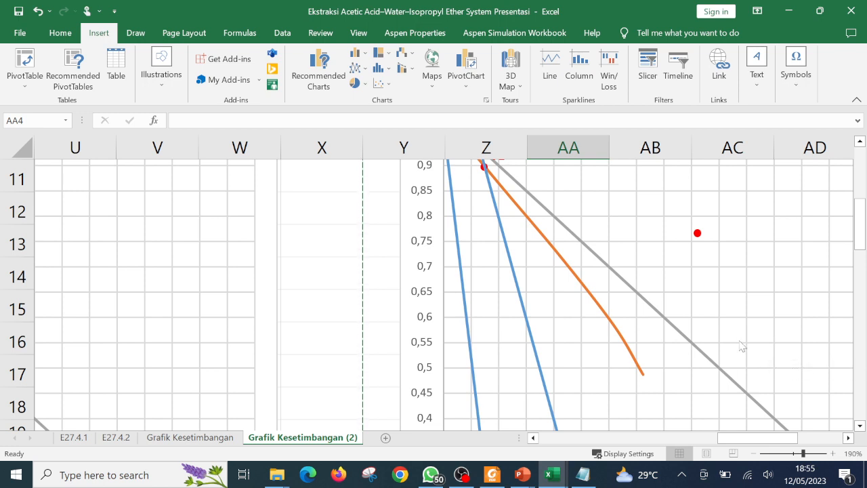
# Step: Zoom out to 85% and compare the original and copied charts, including the 45° and equilibrium plots beneath them
pyautogui.scroll(-4, 740, 346)
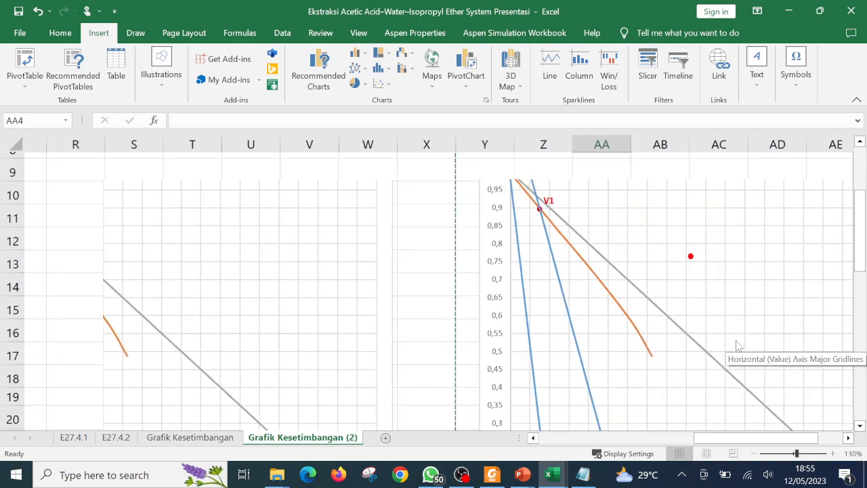
pyautogui.scroll(-3, 739, 346)
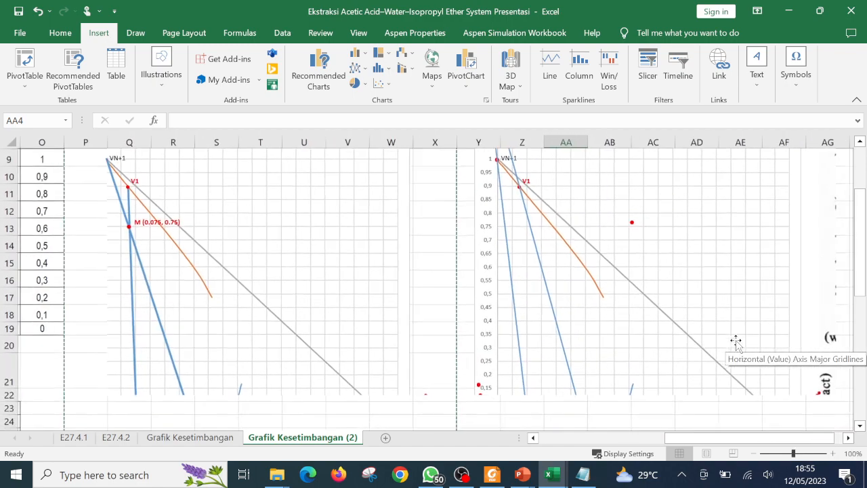
pyautogui.scroll(-1, 739, 346)
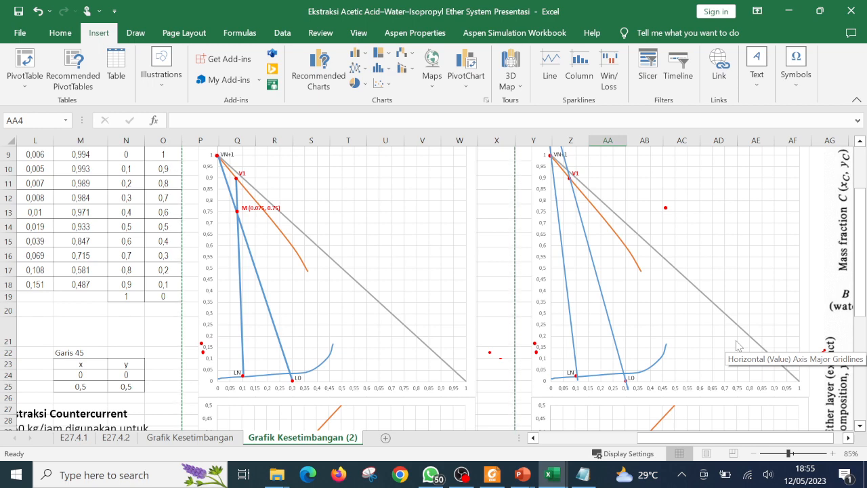
pyautogui.click(860, 426)
pyautogui.click(861, 426)
pyautogui.click(860, 426)
pyautogui.click(860, 426)
pyautogui.click(861, 426)
pyautogui.click(860, 426)
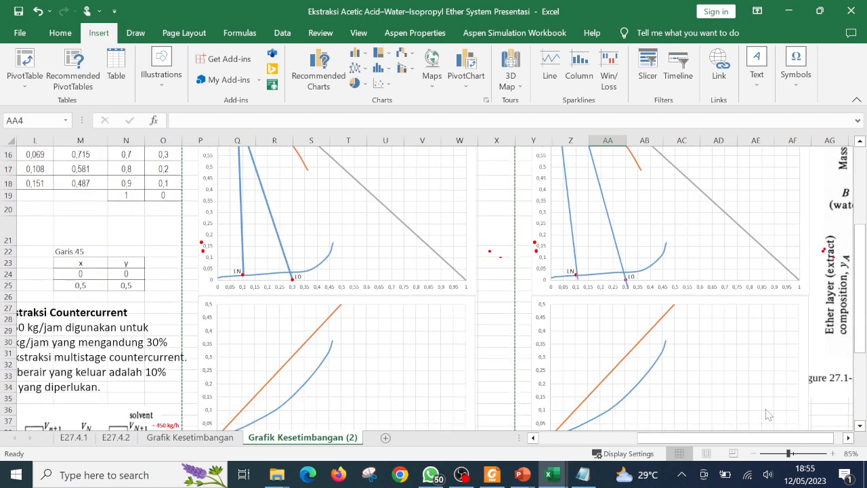
# Step: Examine the tie line through g, h and i on the Figure 27.1-3 reference diagram and its projection onto the equilibrium plot
pyautogui.moveTo(791, 440); pyautogui.dragTo(810, 440)
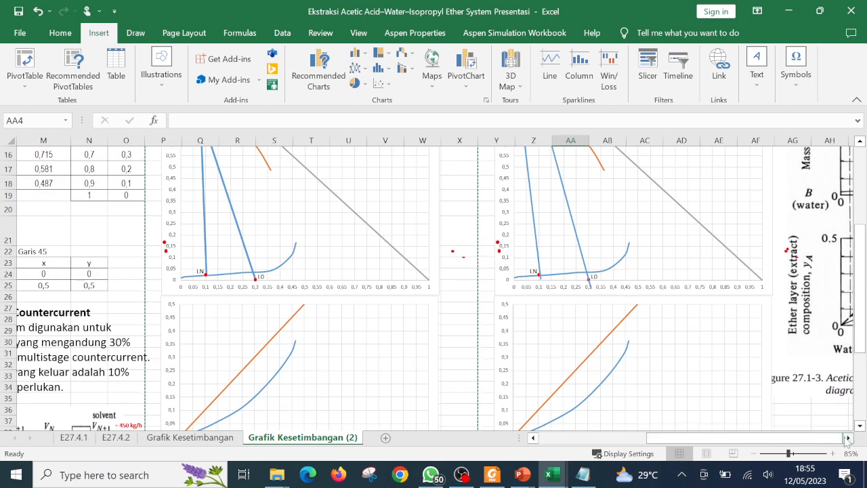
pyautogui.click(848, 439)
pyautogui.click(849, 439)
pyautogui.click(849, 439)
pyautogui.click(848, 439)
pyautogui.click(849, 439)
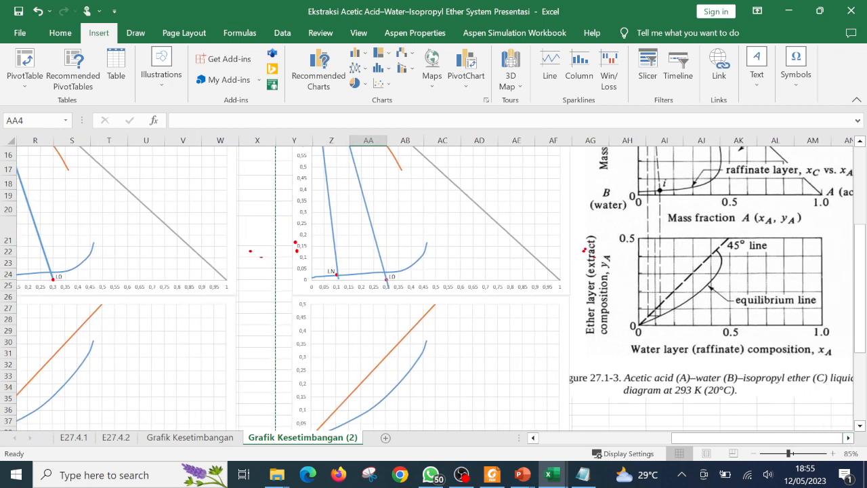
pyautogui.click(861, 142)
pyautogui.click(861, 142)
pyautogui.click(860, 142)
pyautogui.click(860, 141)
pyautogui.click(860, 141)
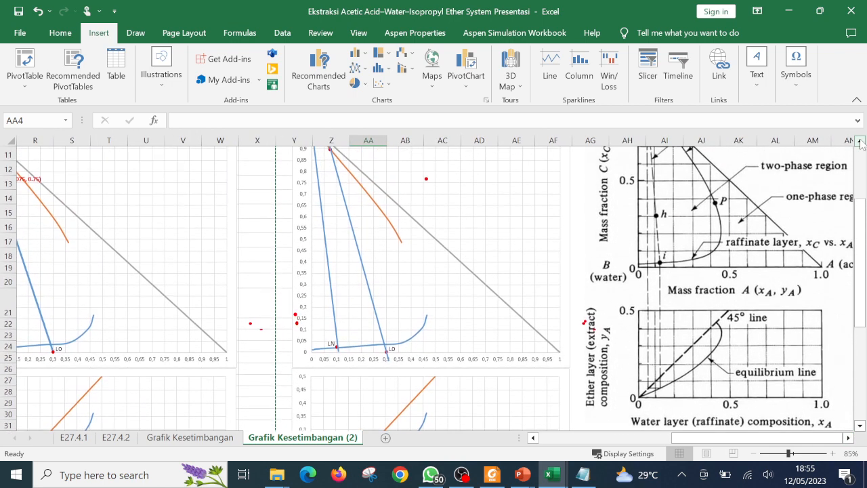
pyautogui.click(860, 142)
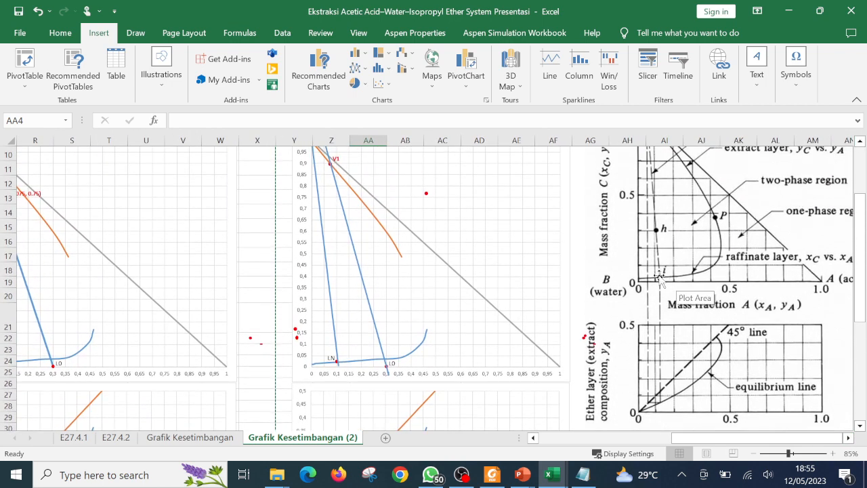
pyautogui.scroll(1, 648, 252)
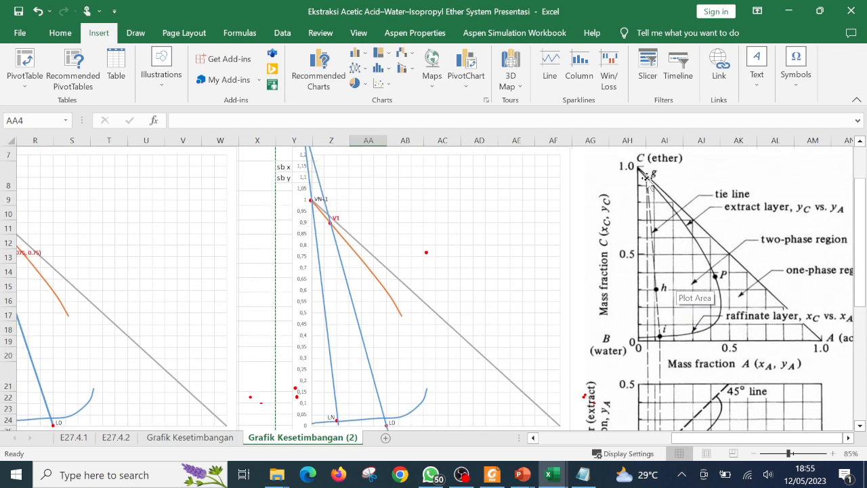
pyautogui.scroll(-2, 647, 315)
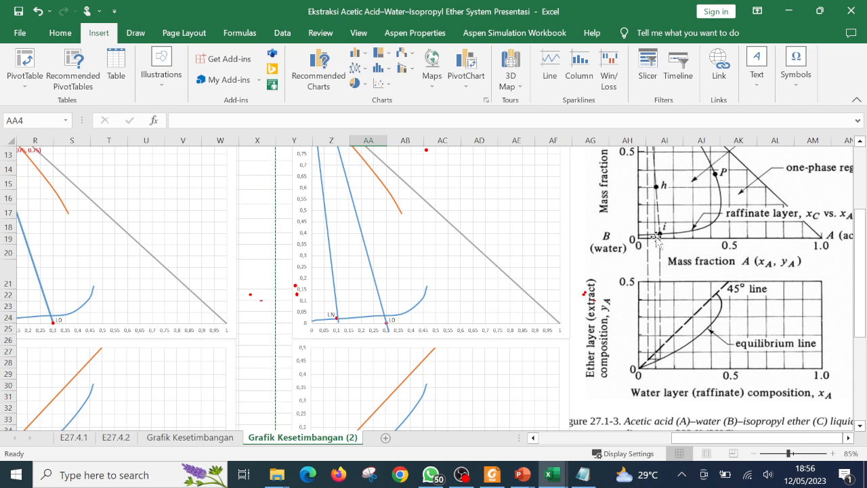
pyautogui.scroll(2, 427, 317)
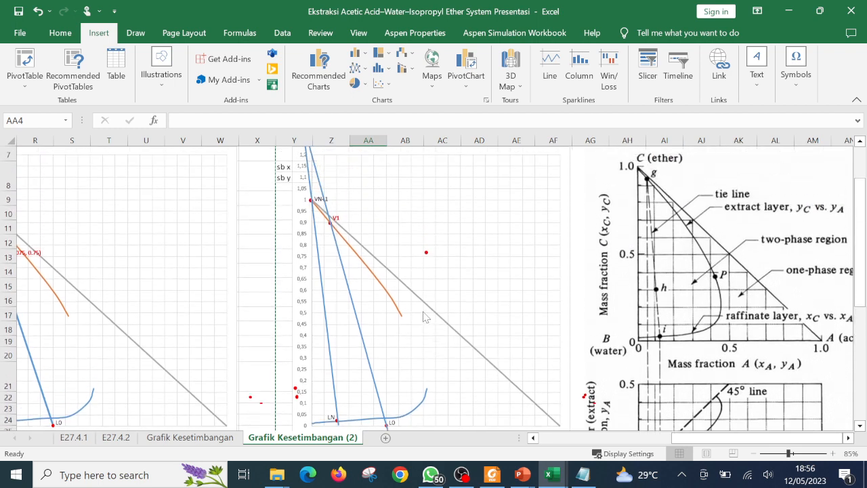
# Step: Draw a near-vertical straight line about 11.33 cm tall over the copied chart, just beside the stray red point
pyautogui.scroll(1, 423, 317)
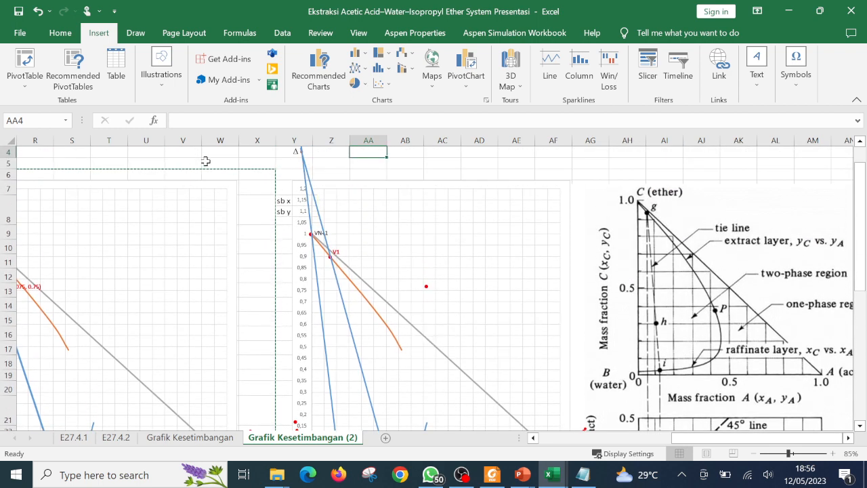
pyautogui.click(136, 34)
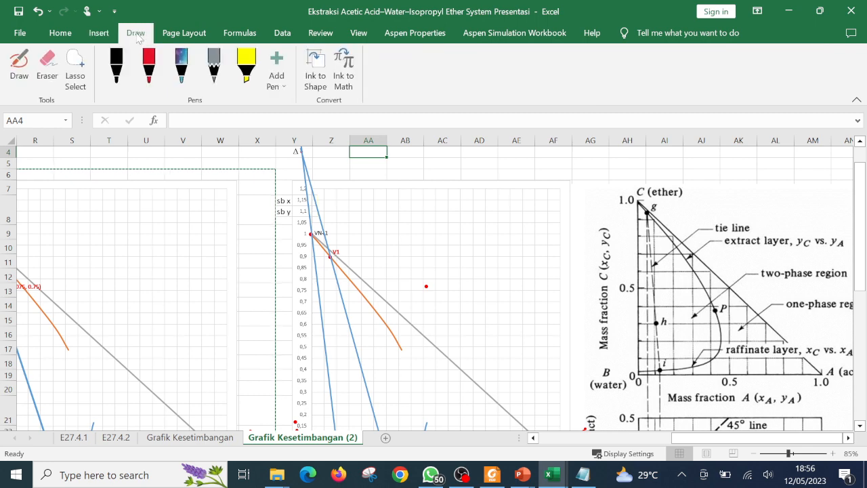
pyautogui.click(98, 32)
pyautogui.click(162, 90)
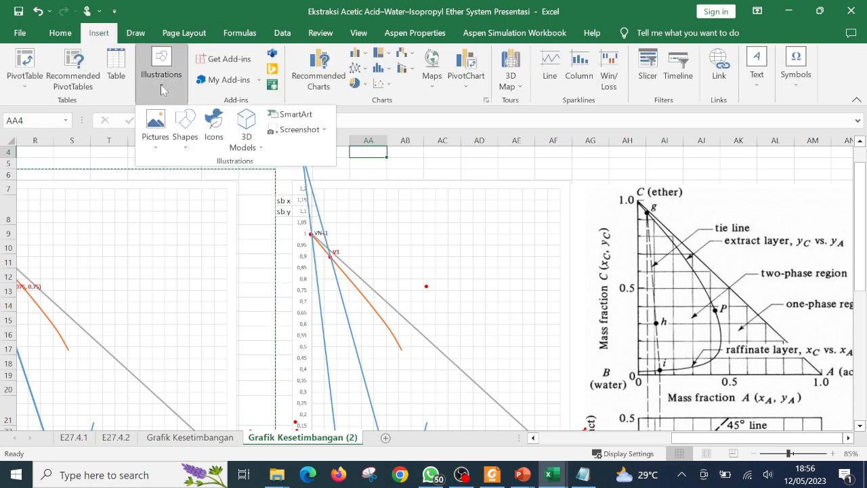
pyautogui.click(185, 142)
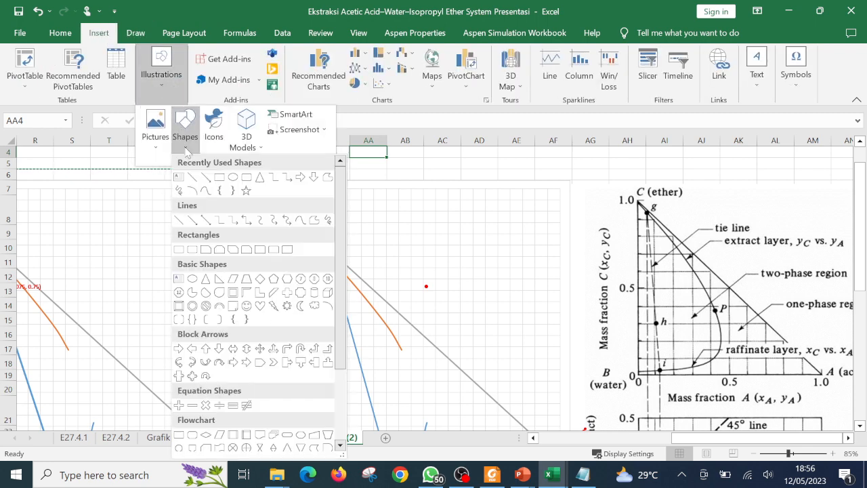
pyautogui.click(194, 178)
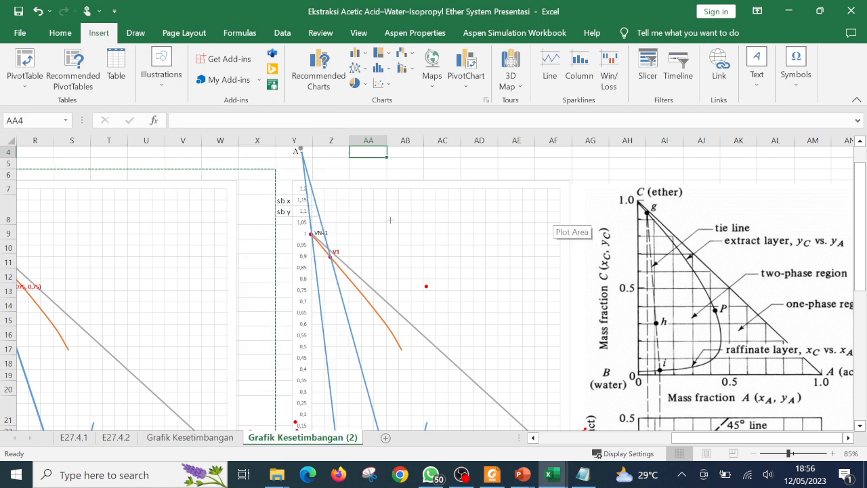
pyautogui.moveTo(436, 165); pyautogui.dragTo(437, 410)
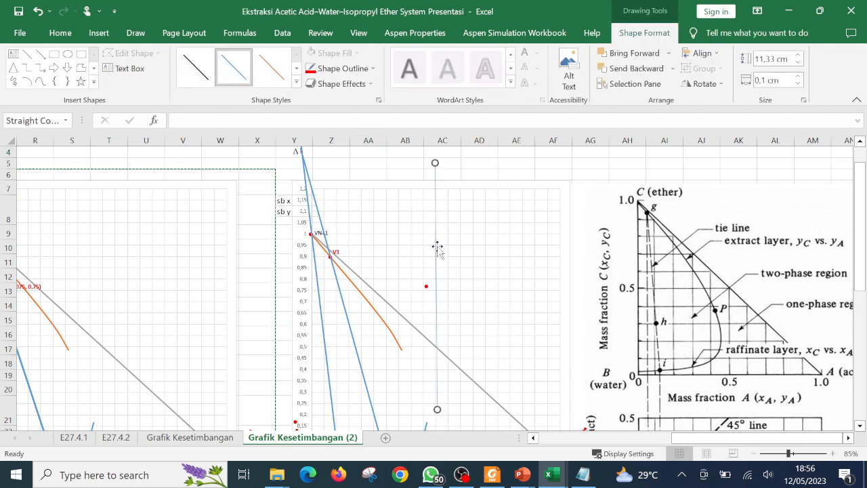
pyautogui.moveTo(438, 246); pyautogui.dragTo(430, 249)
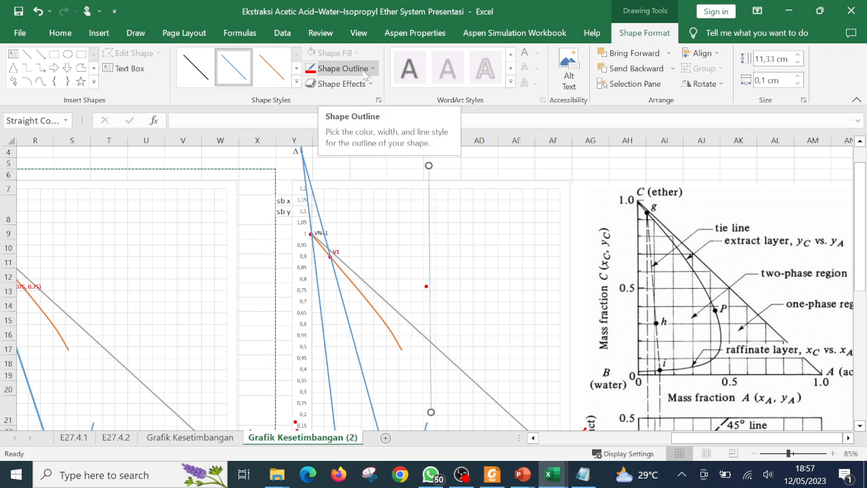
# Step: Color the vertical line red and make it exactly vertical with a width of 0 cm
pyautogui.click(331, 73)
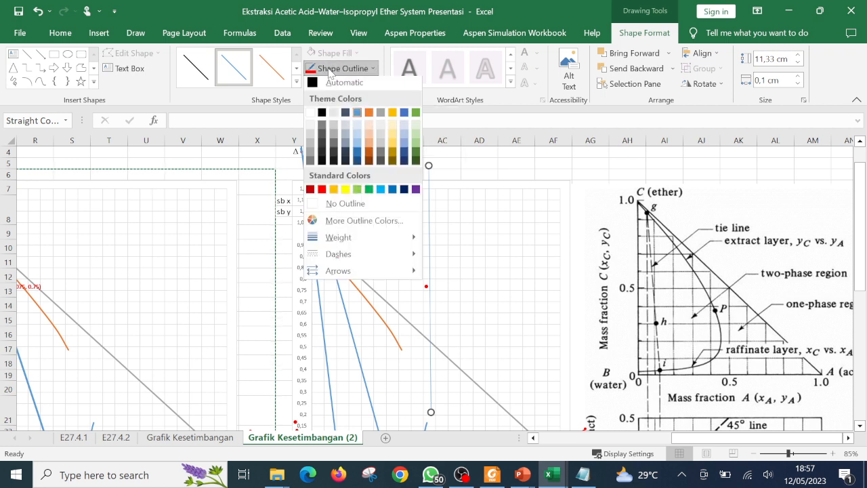
pyautogui.click(322, 192)
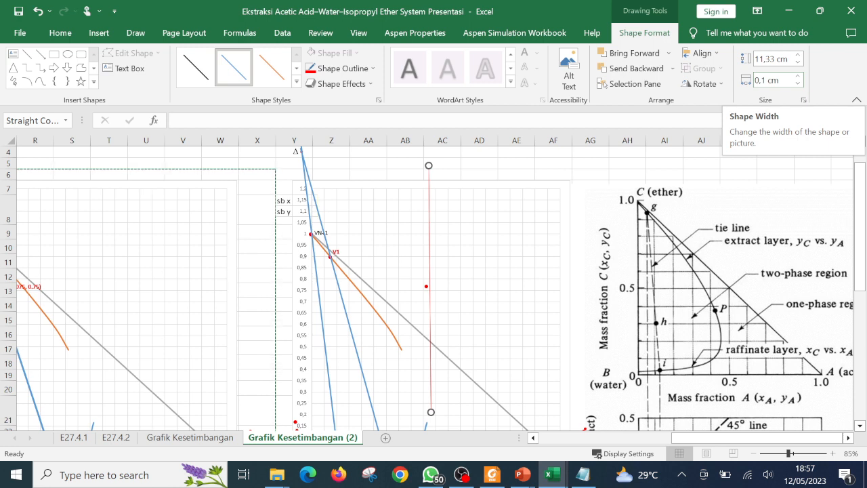
pyautogui.click(798, 83)
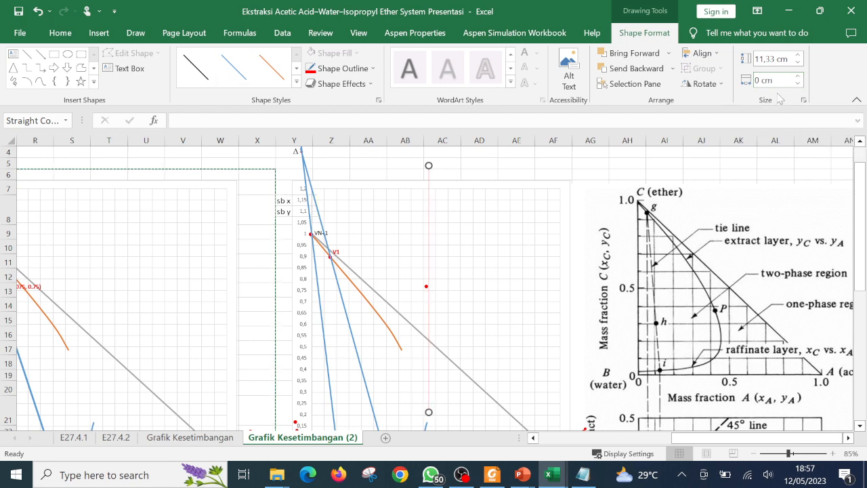
pyautogui.click(474, 255)
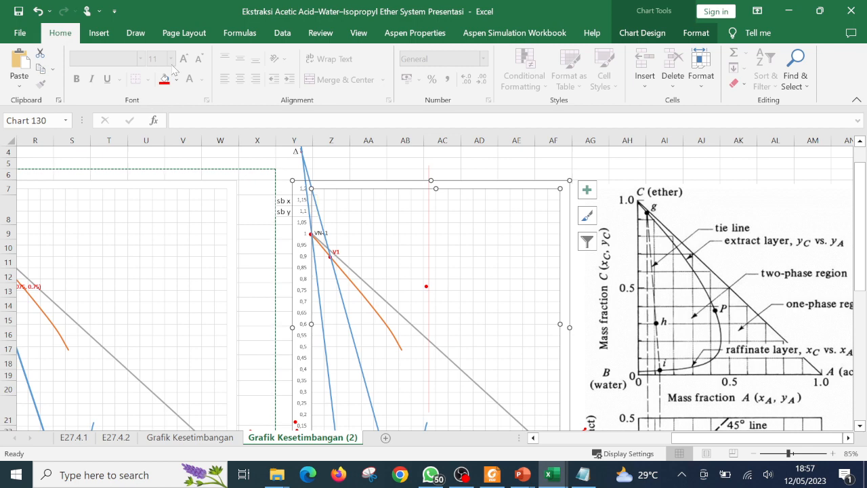
# Step: Draw a horizontal straight line about 3.76 cm long inside the copied chart and color it red
pyautogui.click(138, 38)
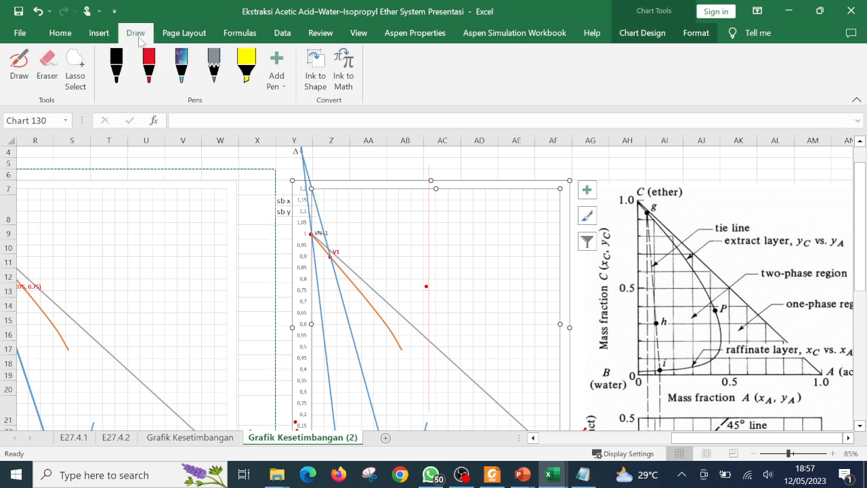
pyautogui.click(100, 34)
pyautogui.click(166, 80)
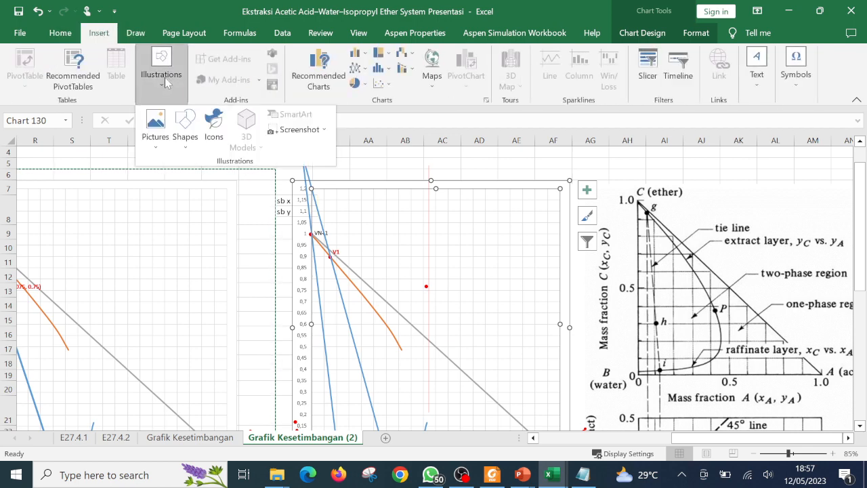
pyautogui.click(185, 127)
pyautogui.click(192, 177)
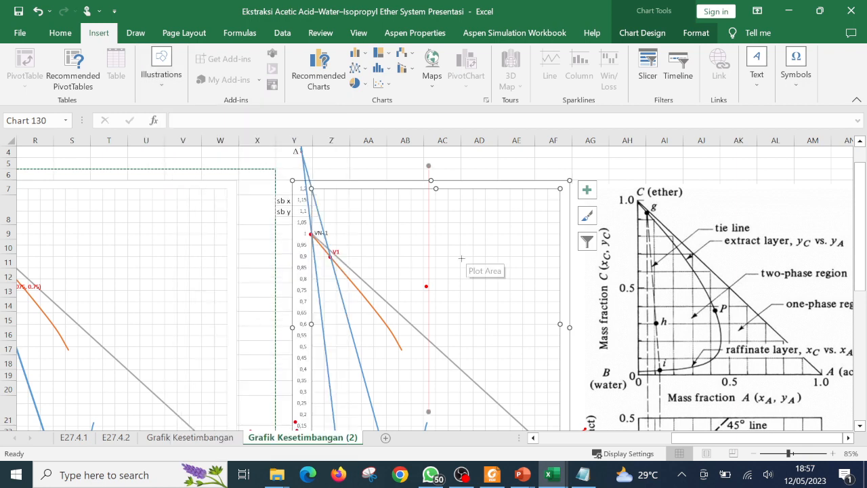
pyautogui.moveTo(462, 258); pyautogui.dragTo(543, 258)
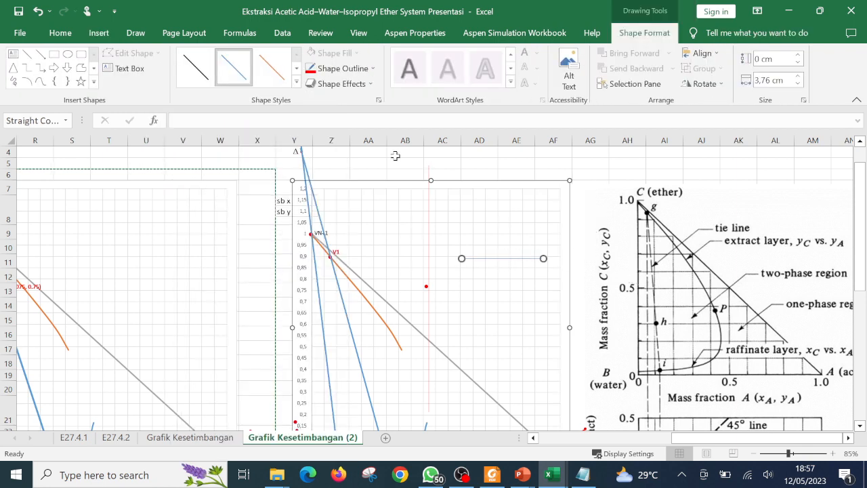
pyautogui.click(310, 69)
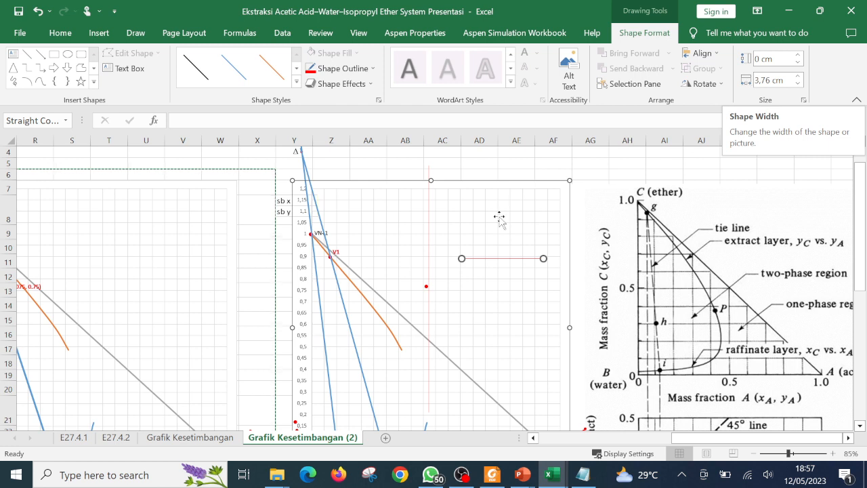
# Step: Duplicate the vertical red line and place the copy a short distance beside the original
pyautogui.click(428, 244)
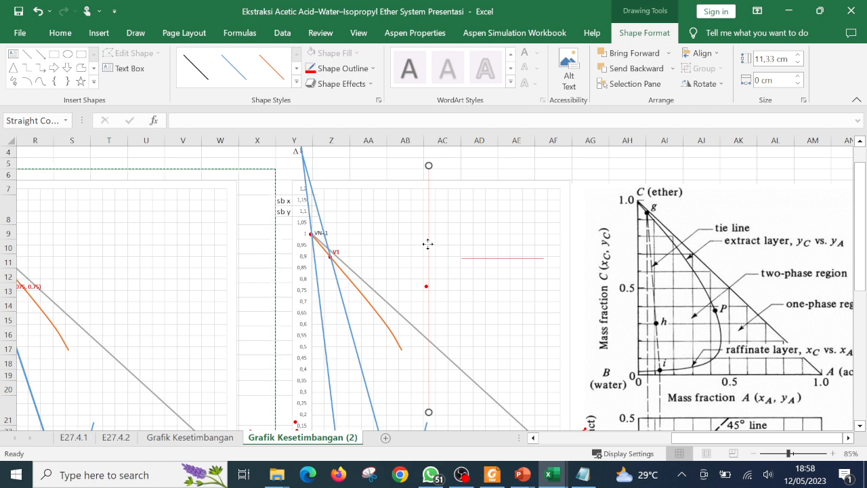
pyautogui.moveTo(427, 244); pyautogui.dragTo(458, 250)
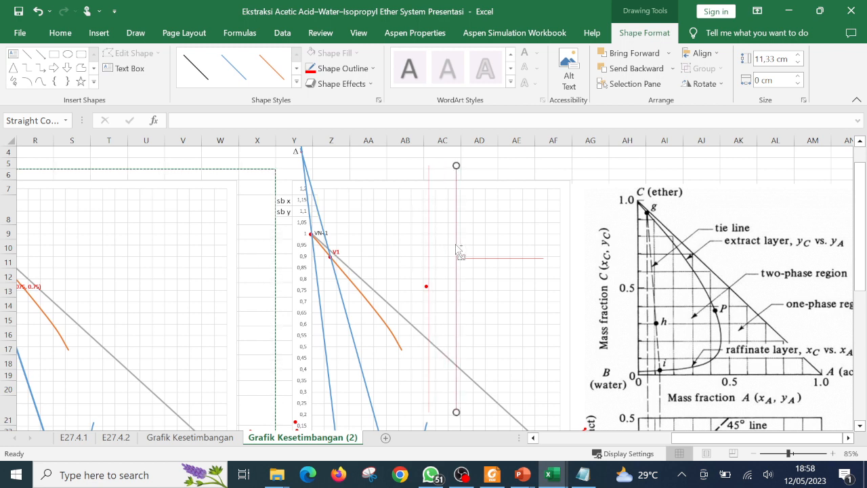
pyautogui.click(507, 296)
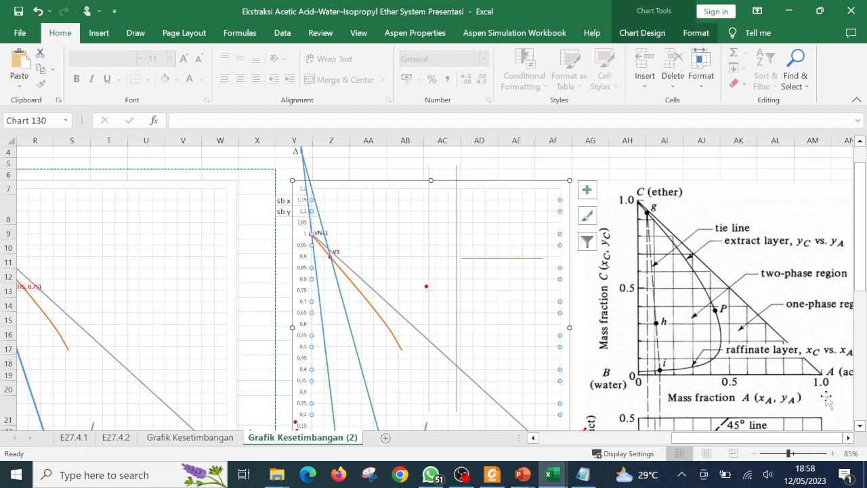
# Step: Move the original vertical red line so that its upper end sits on point V1
pyautogui.click(860, 425)
pyautogui.click(860, 425)
pyautogui.click(860, 425)
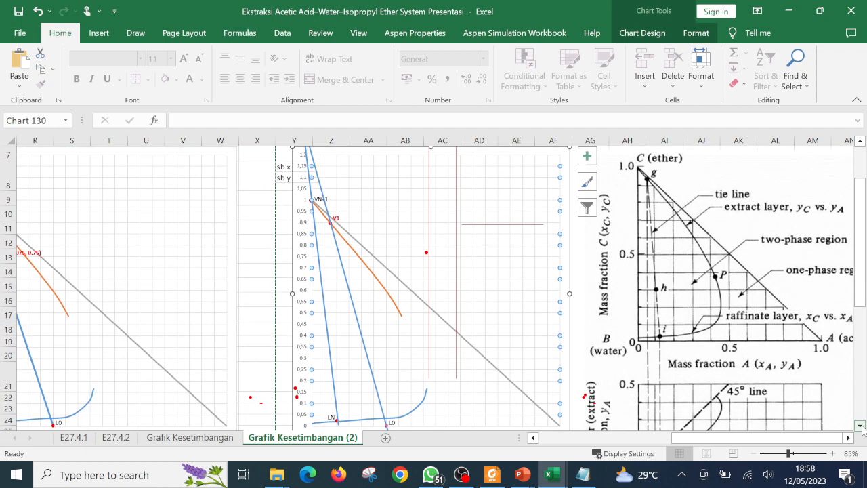
pyautogui.click(859, 425)
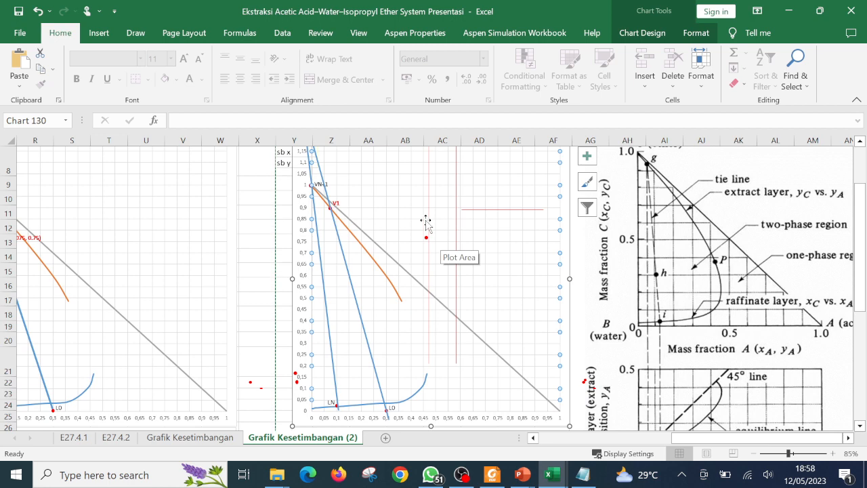
pyautogui.moveTo(428, 224); pyautogui.dragTo(330, 314)
pyautogui.click(330, 314)
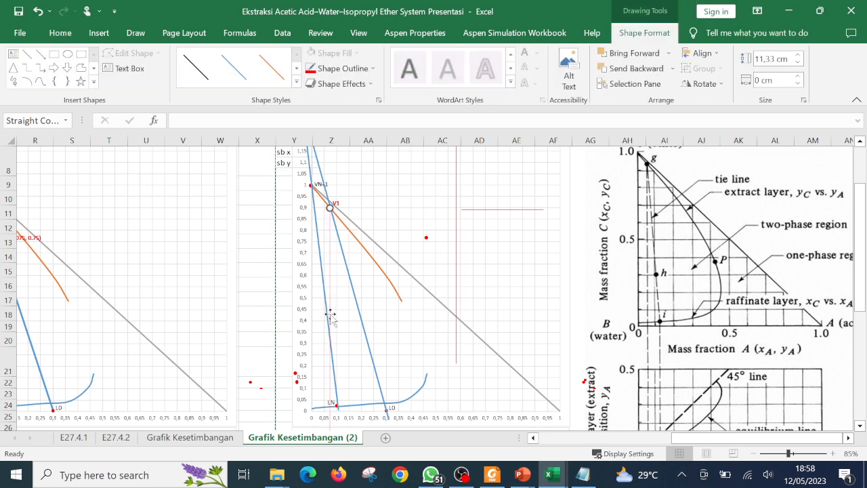
# Step: Extend the vertical line from V1 down to the 45° line of the lower plot, setting its height to 15.7 cm
pyautogui.scroll(-2, 437, 324)
pyautogui.scroll(-1, 437, 325)
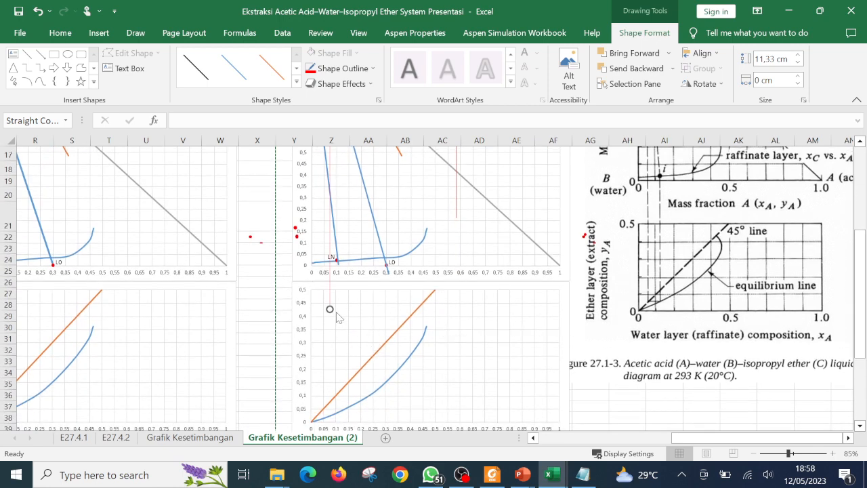
pyautogui.click(800, 57)
pyautogui.click(799, 57)
pyautogui.click(800, 57)
pyautogui.click(800, 57)
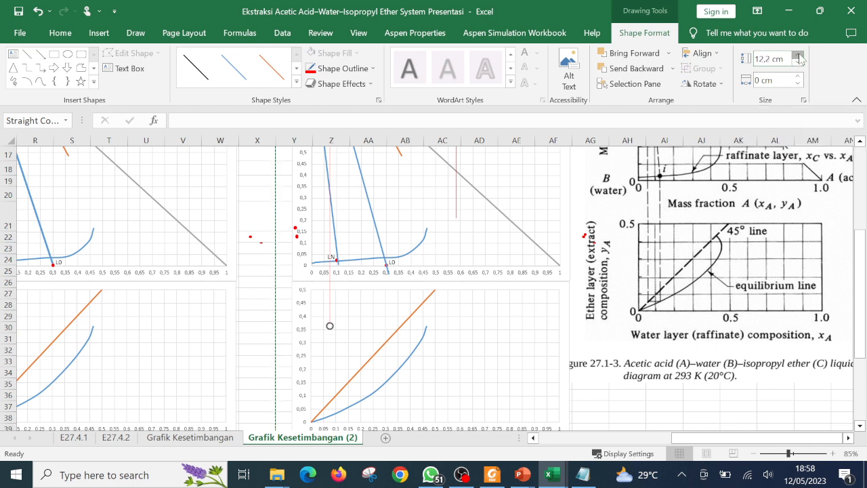
pyautogui.click(799, 57)
pyautogui.click(799, 57)
pyautogui.click(800, 56)
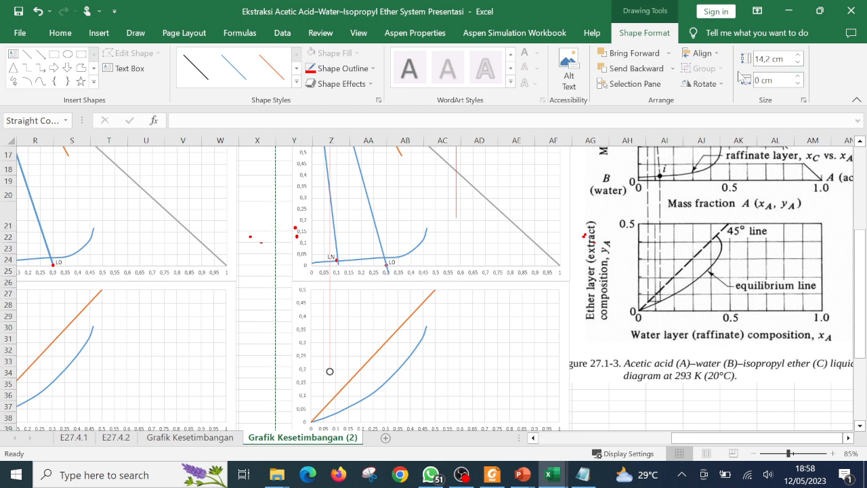
pyautogui.click(799, 56)
pyautogui.click(799, 55)
pyautogui.click(800, 55)
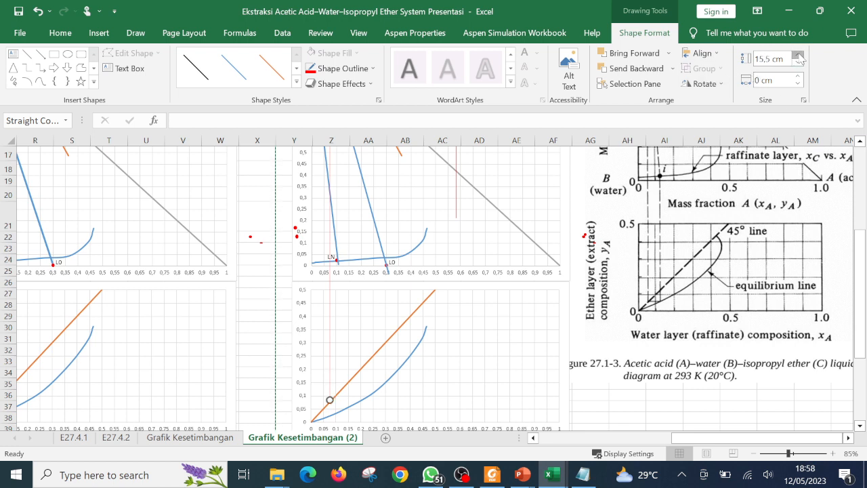
pyautogui.click(800, 55)
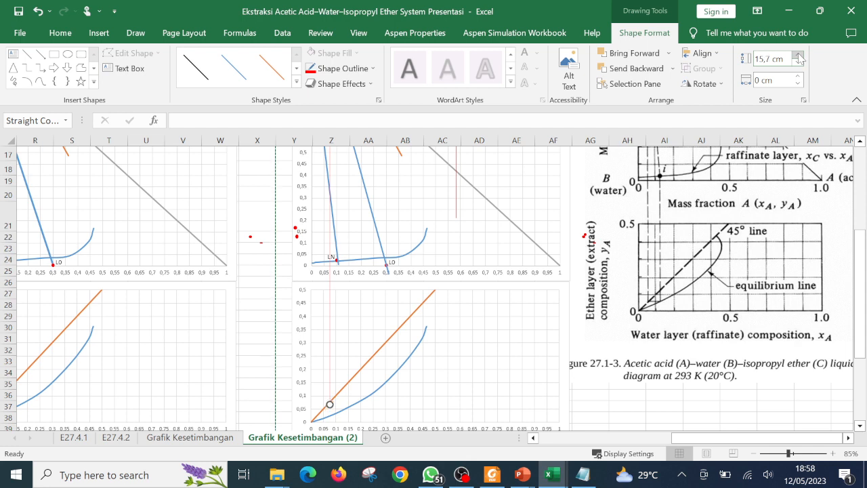
pyautogui.click(451, 348)
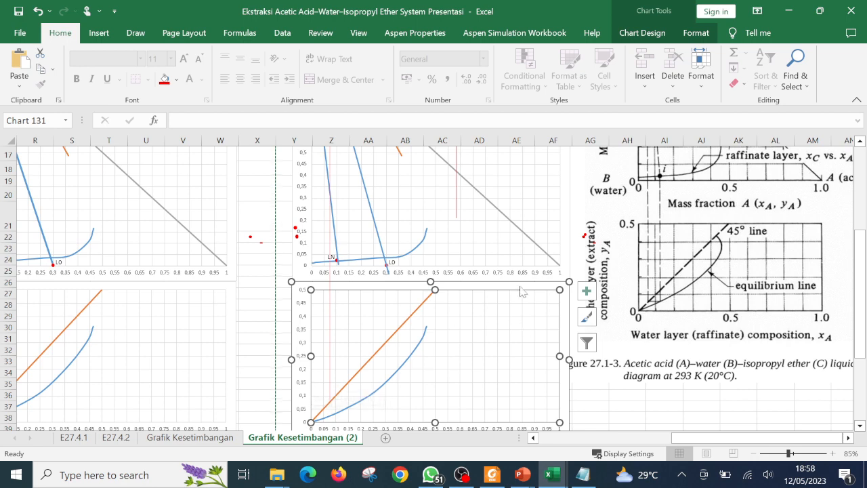
# Step: Try to move the horizontal red line from the upper chart down onto the lower equilibrium plot
pyautogui.scroll(3, 519, 282)
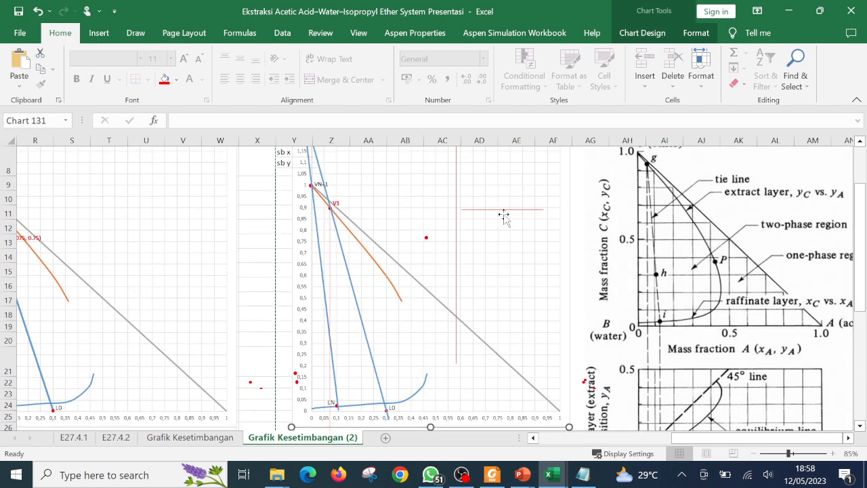
pyautogui.click(504, 210)
pyautogui.scroll(-1, 383, 426)
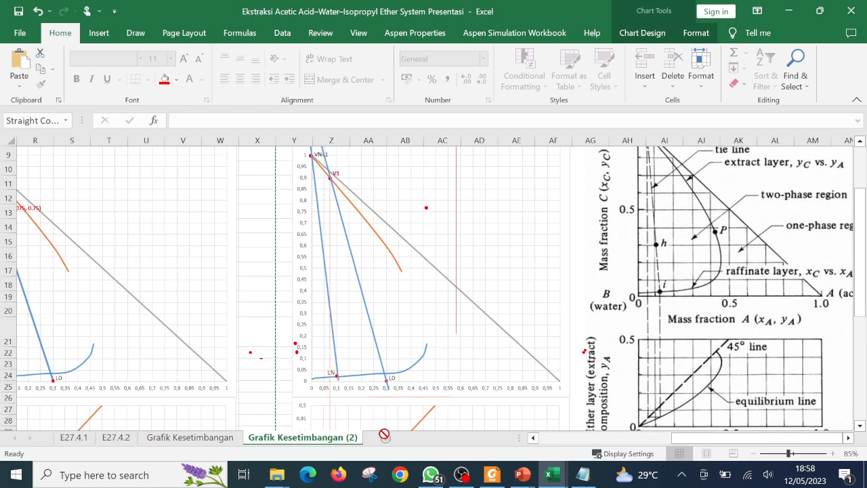
pyautogui.scroll(-2, 384, 425)
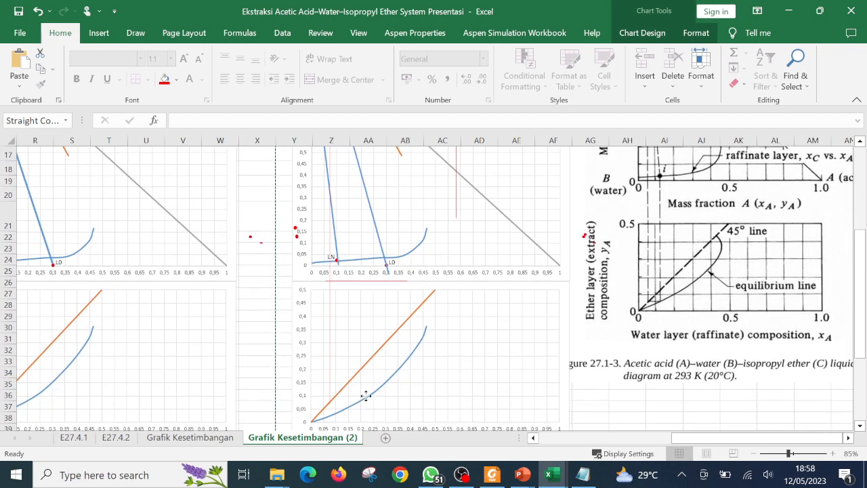
pyautogui.click(365, 389)
pyautogui.scroll(3, 519, 325)
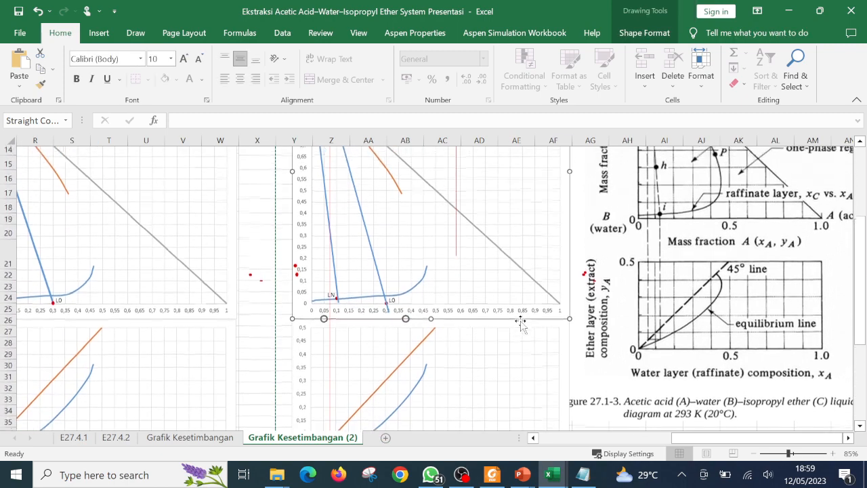
pyautogui.scroll(-2, 521, 326)
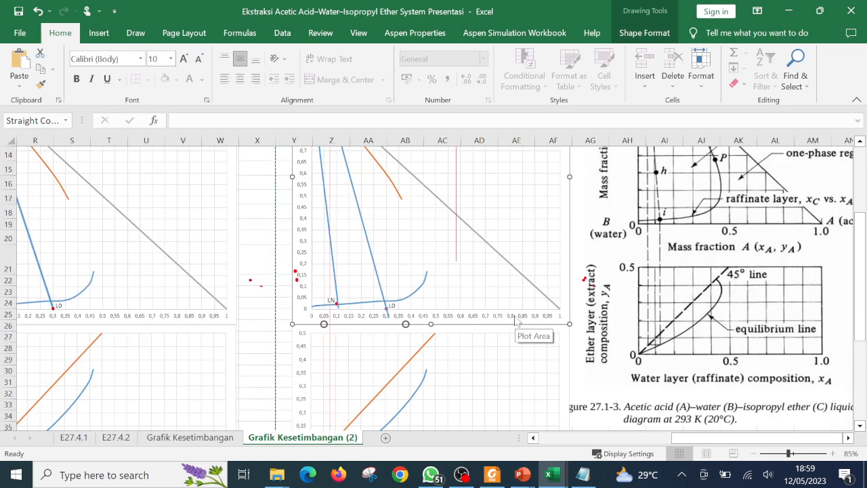
pyautogui.scroll(-2, 516, 320)
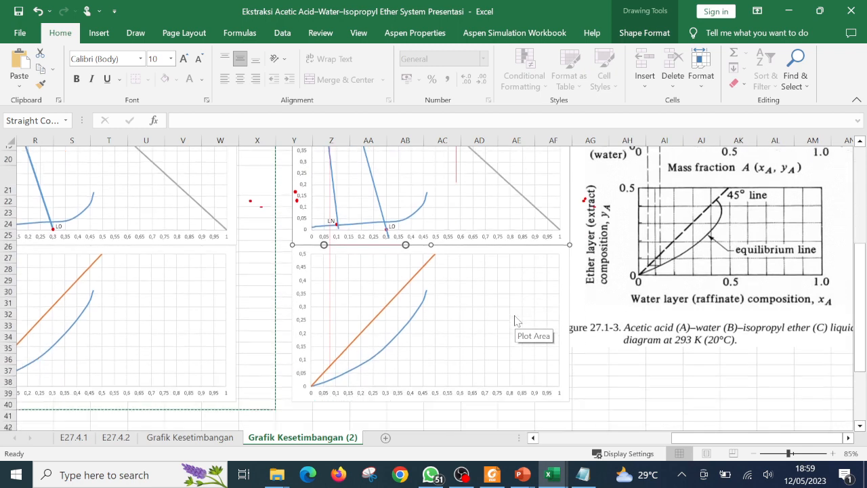
pyautogui.scroll(2, 430, 331)
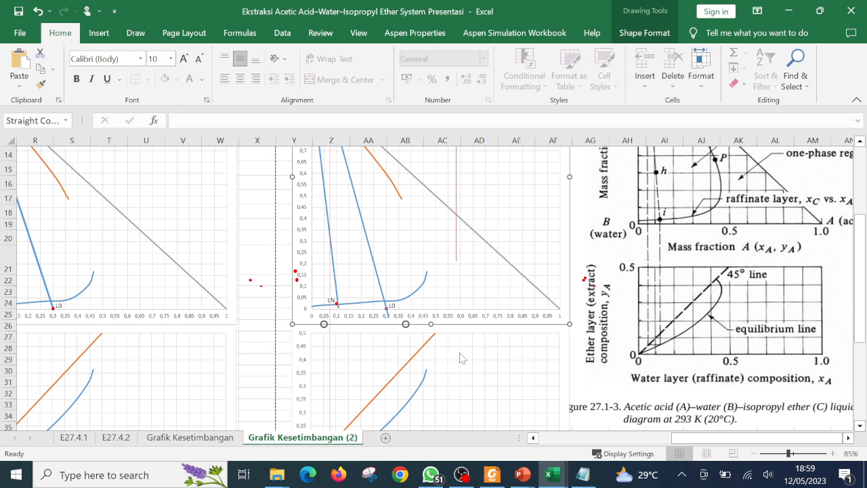
pyautogui.scroll(-2, 460, 357)
pyautogui.scroll(-1, 460, 357)
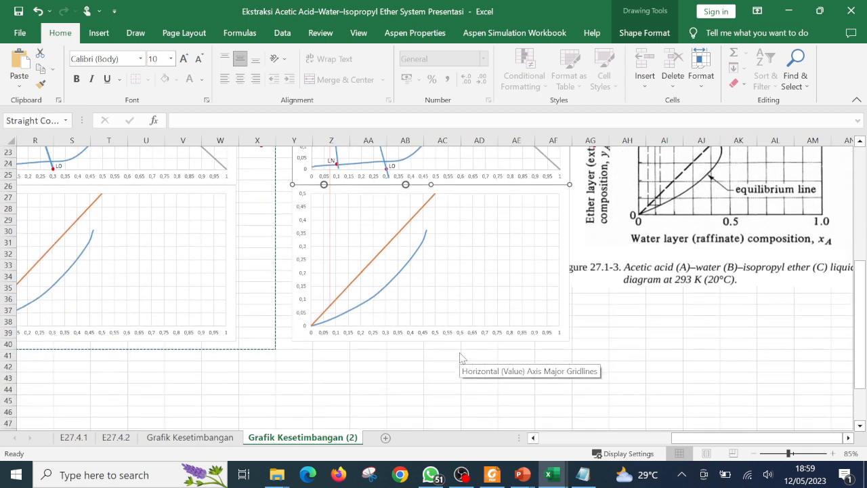
pyautogui.click(363, 377)
pyautogui.click(410, 379)
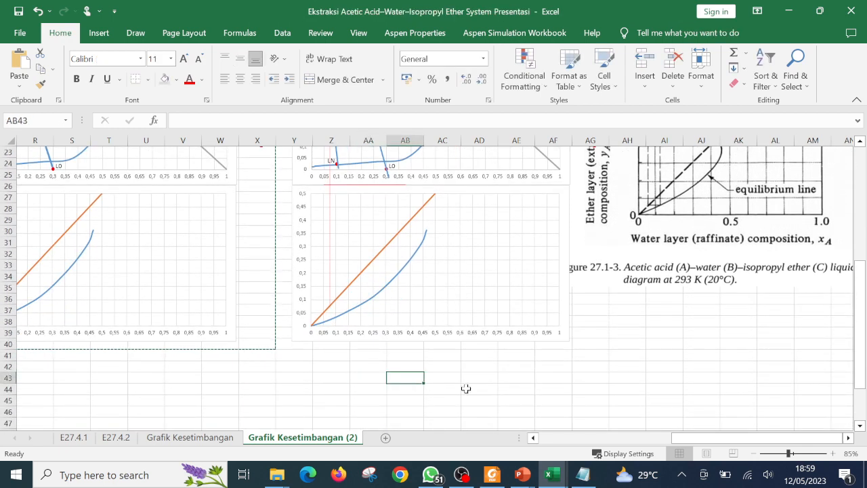
pyautogui.click(367, 186)
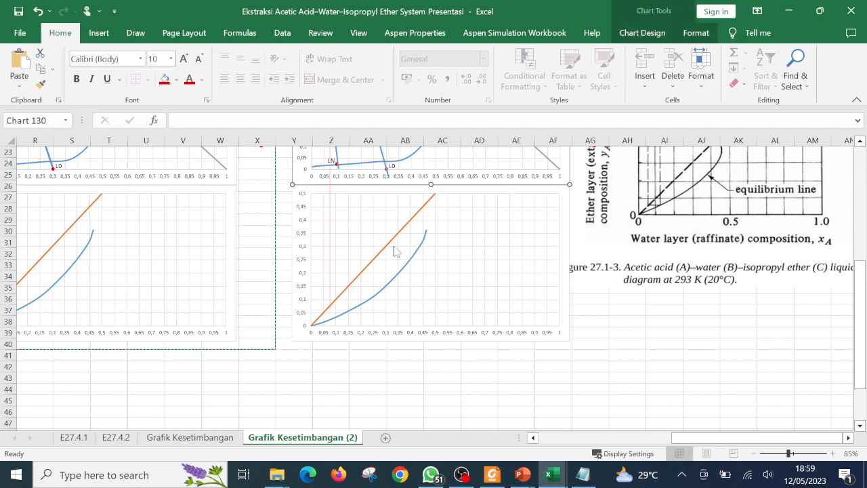
# Step: Draw a new horizontal straight line about 5.05 cm long on the empty cells below the lower plot and color it red
pyautogui.keyDown('ctrl'); pyautogui.scroll(4, 384, 243); pyautogui.keyUp('ctrl')
pyautogui.scroll(-4, 583, 339)
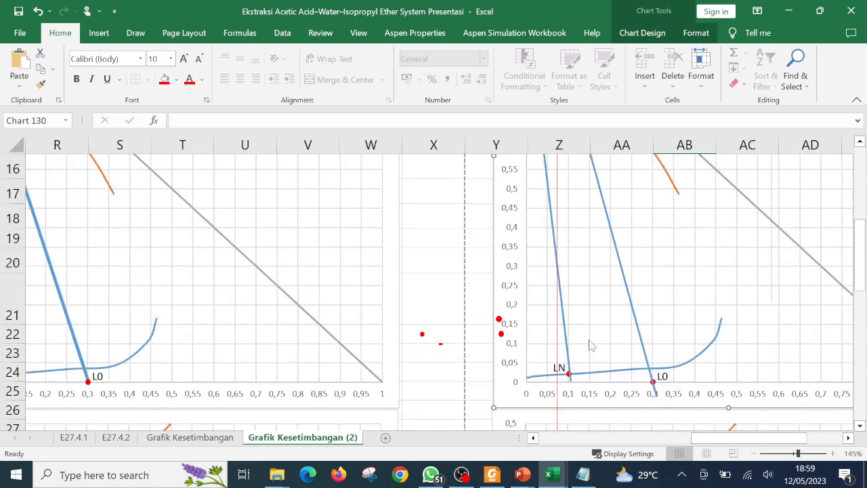
pyautogui.scroll(2, 584, 342)
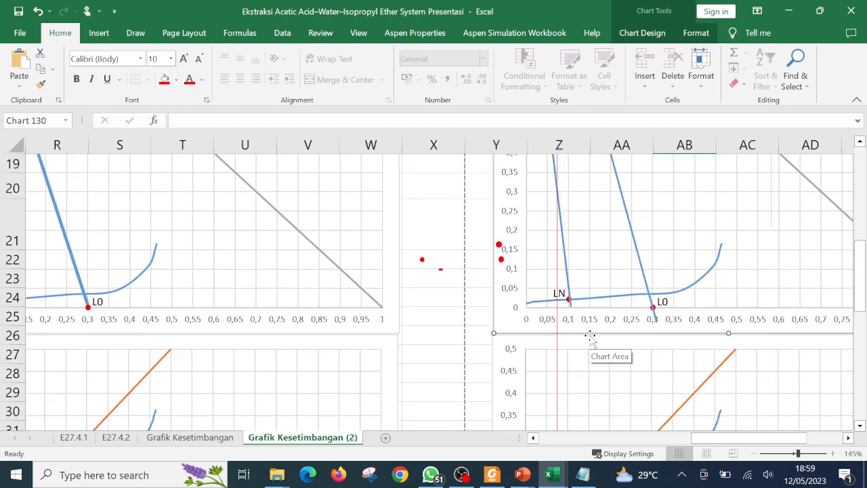
pyautogui.scroll(-3, 593, 368)
pyautogui.scroll(-1, 593, 367)
pyautogui.click(571, 372)
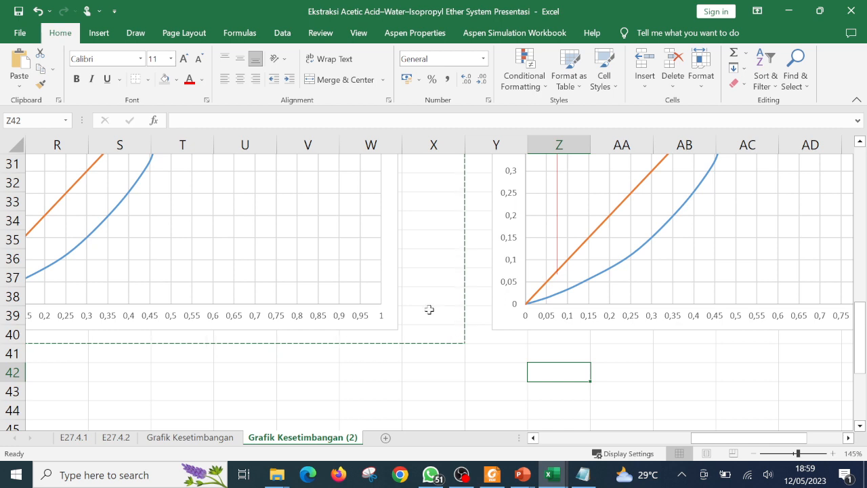
pyautogui.click(99, 33)
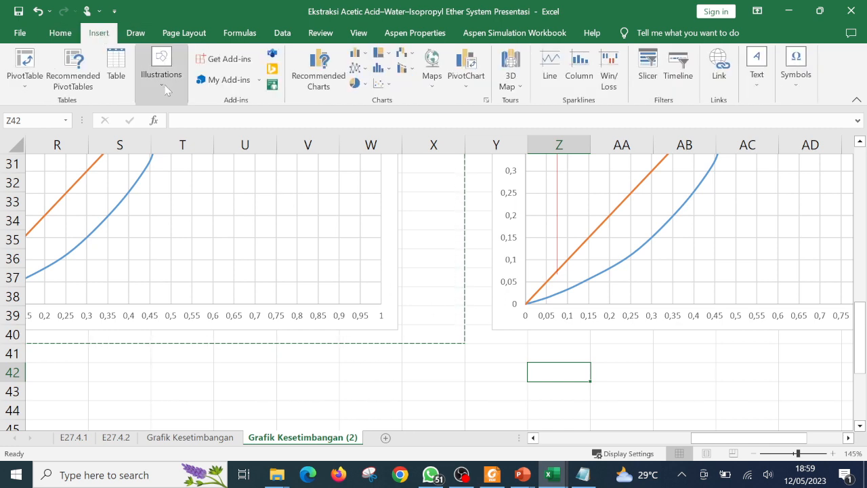
pyautogui.click(162, 73)
pyautogui.click(185, 128)
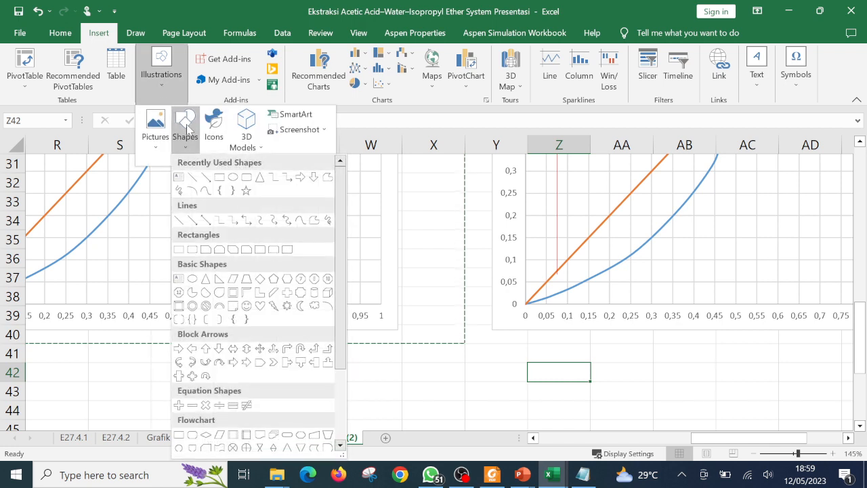
pyautogui.click(197, 181)
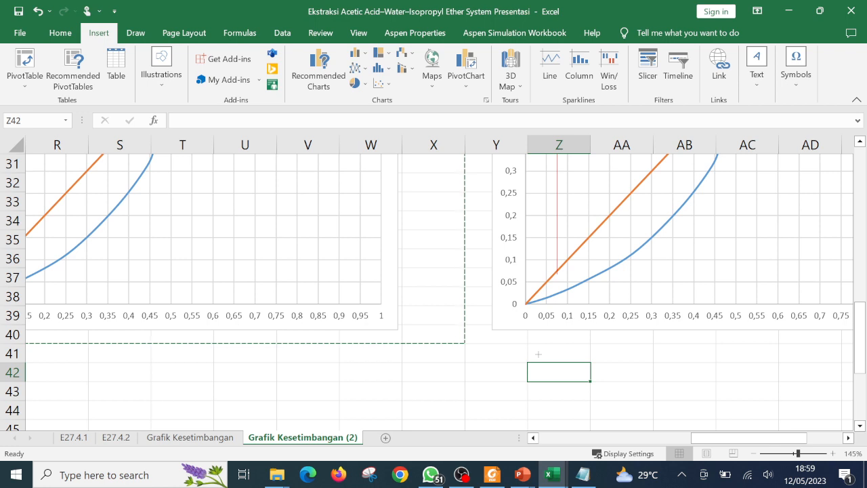
pyautogui.moveTo(538, 355); pyautogui.dragTo(725, 354)
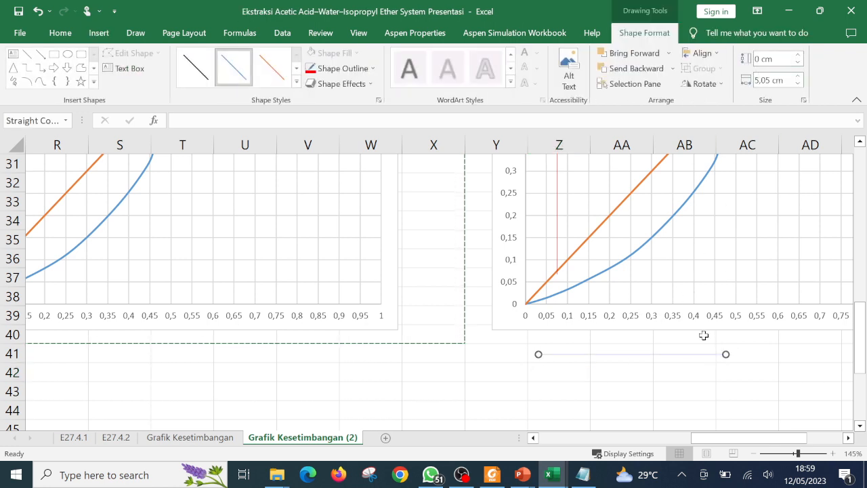
pyautogui.click(313, 69)
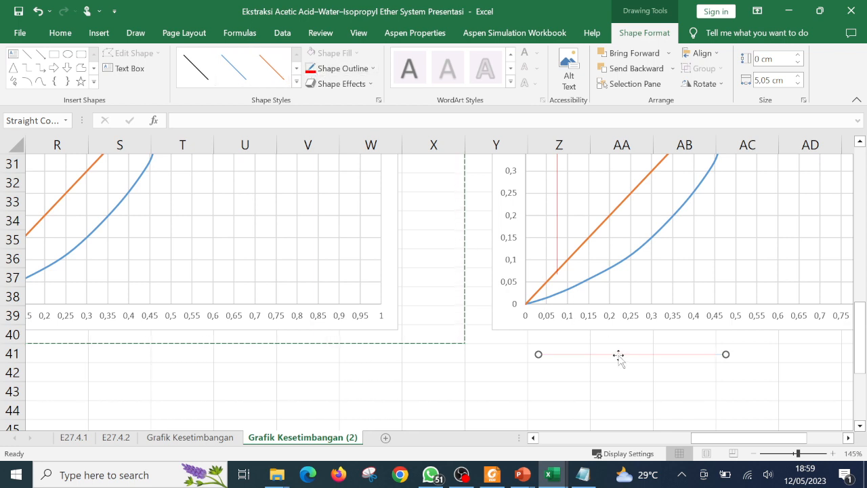
# Step: Move the new red line onto the lower plot so that it crosses the 45° line where the vertical line from V1 ends
pyautogui.moveTo(616, 352); pyautogui.dragTo(629, 272)
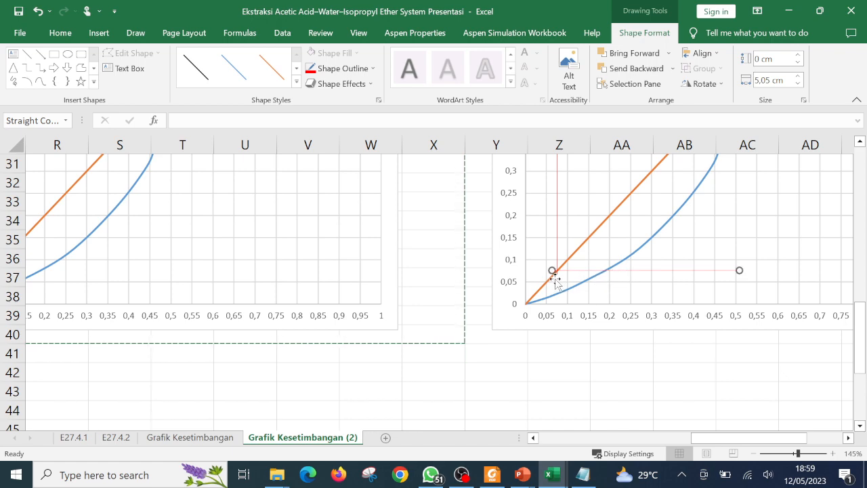
pyautogui.scroll(2, 574, 275)
pyautogui.scroll(6, 575, 275)
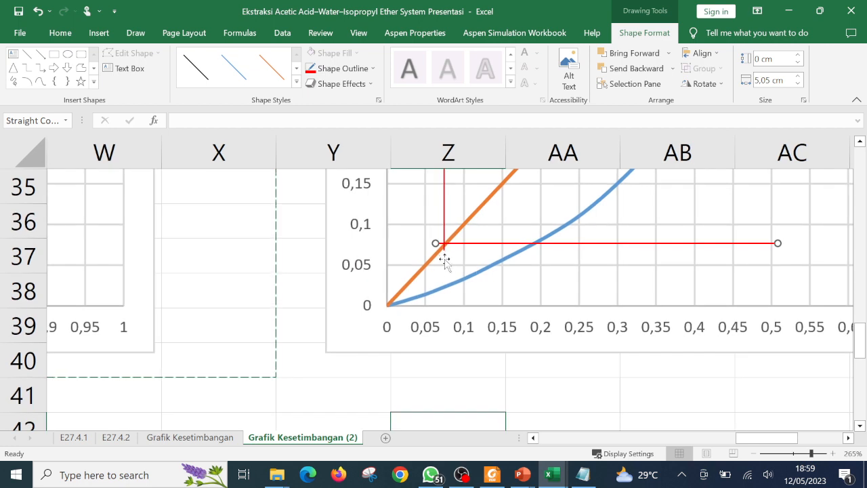
pyautogui.moveTo(461, 244); pyautogui.dragTo(460, 246)
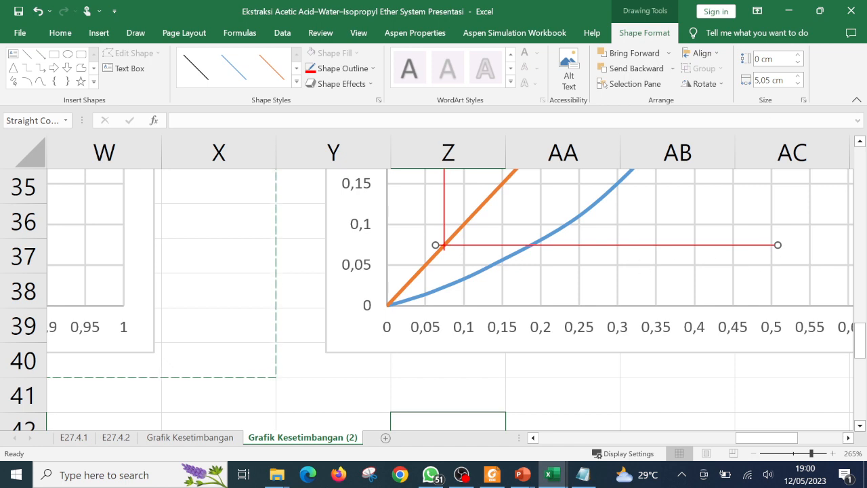
# Step: Shorten the horizontal red line so that its far end meets the blue equilibrium curve
pyautogui.click(798, 84)
pyautogui.click(799, 84)
pyautogui.click(799, 84)
pyautogui.click(799, 84)
pyautogui.click(799, 84)
pyautogui.click(799, 84)
pyautogui.click(799, 84)
pyautogui.click(799, 84)
pyautogui.click(799, 84)
pyautogui.click(799, 84)
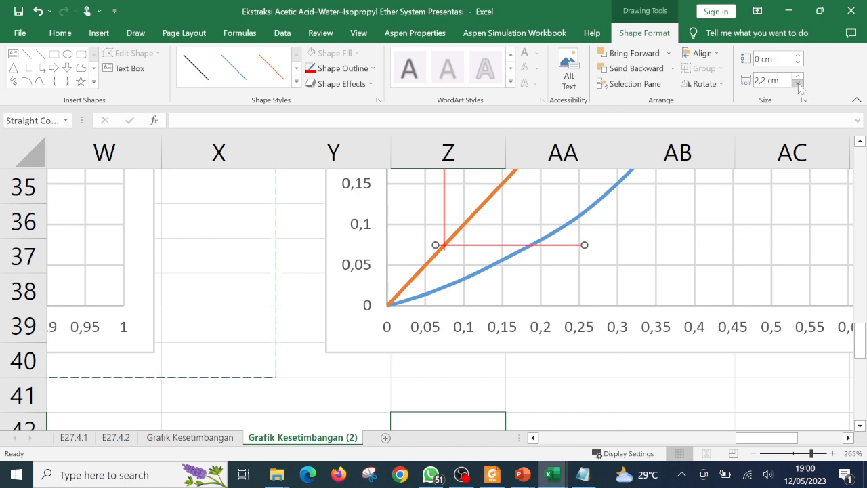
pyautogui.click(799, 84)
pyautogui.click(799, 84)
pyautogui.click(798, 84)
pyautogui.click(798, 84)
pyautogui.click(799, 84)
pyautogui.click(595, 244)
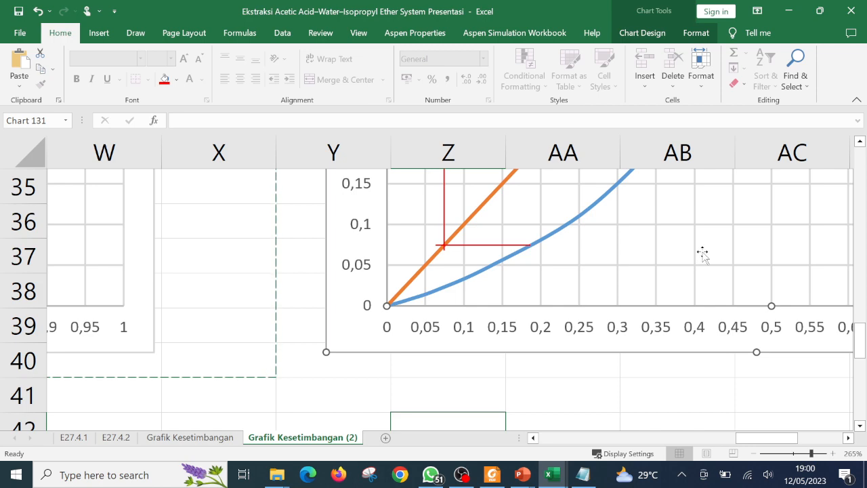
# Step: Move the duplicate vertical red line so that its lower end meets the intersection of the horizontal line and the equilibrium curve
pyautogui.scroll(1, 703, 253)
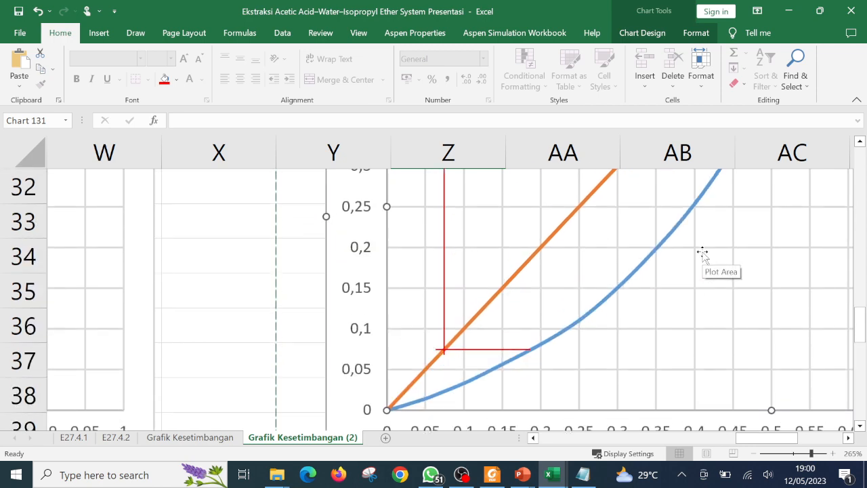
pyautogui.scroll(-4, 702, 253)
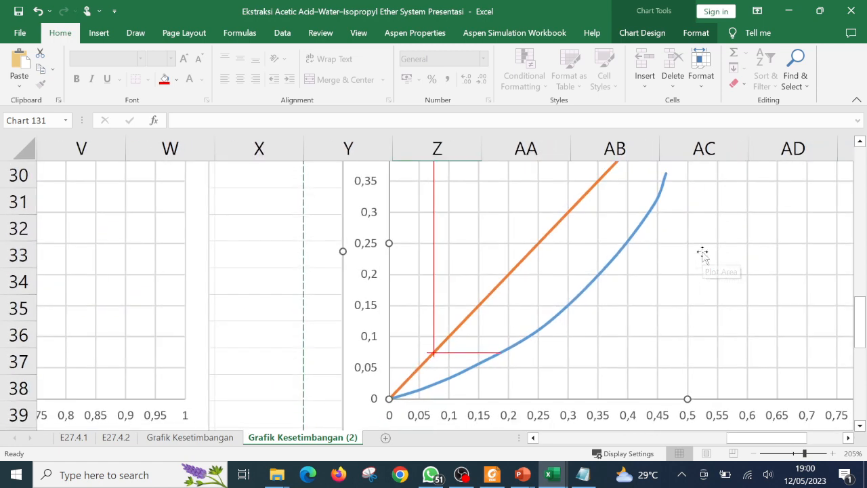
pyautogui.scroll(7, 703, 253)
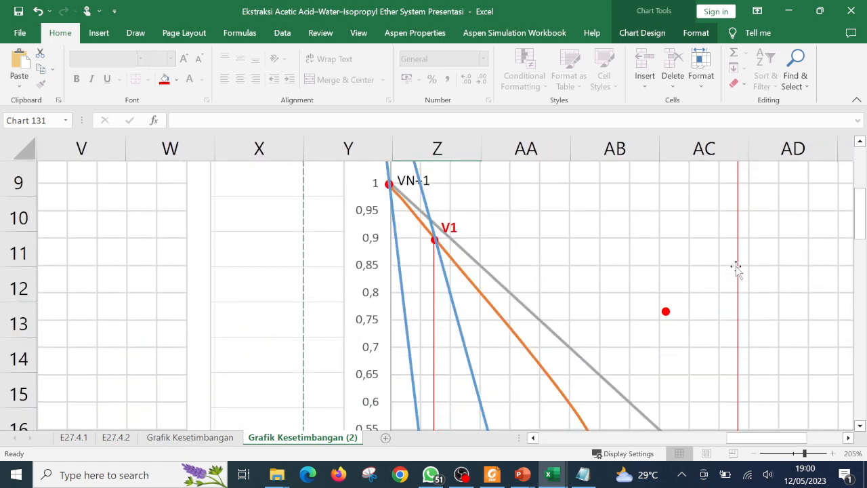
pyautogui.moveTo(737, 267); pyautogui.dragTo(545, 319)
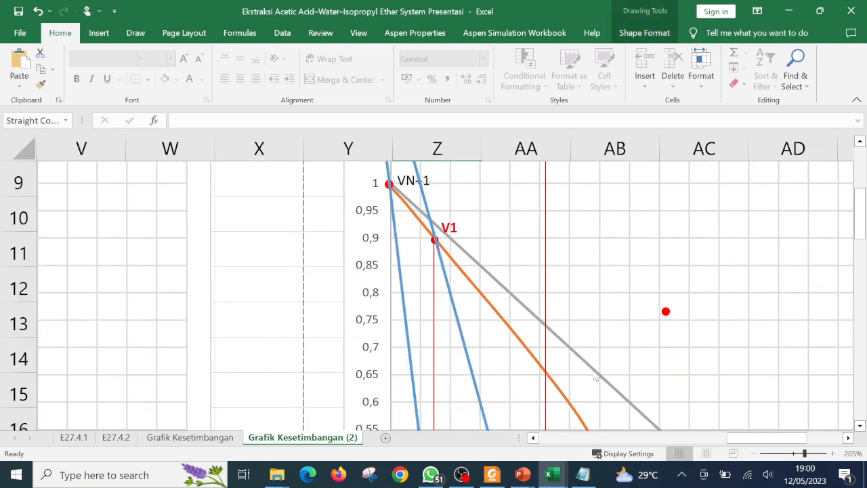
pyautogui.scroll(-4, 593, 371)
pyautogui.scroll(-2, 593, 372)
pyautogui.moveTo(546, 184); pyautogui.dragTo(538, 406)
pyautogui.scroll(-3, 544, 408)
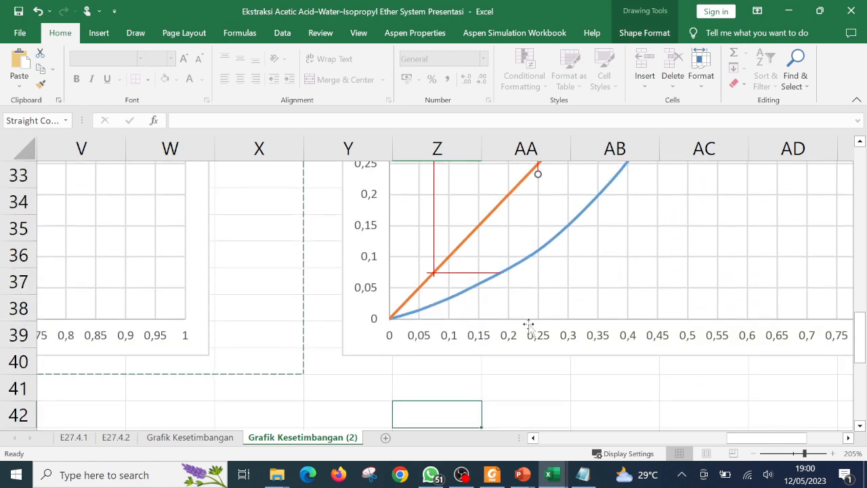
pyautogui.scroll(1, 528, 318)
pyautogui.moveTo(534, 237); pyautogui.dragTo(499, 328)
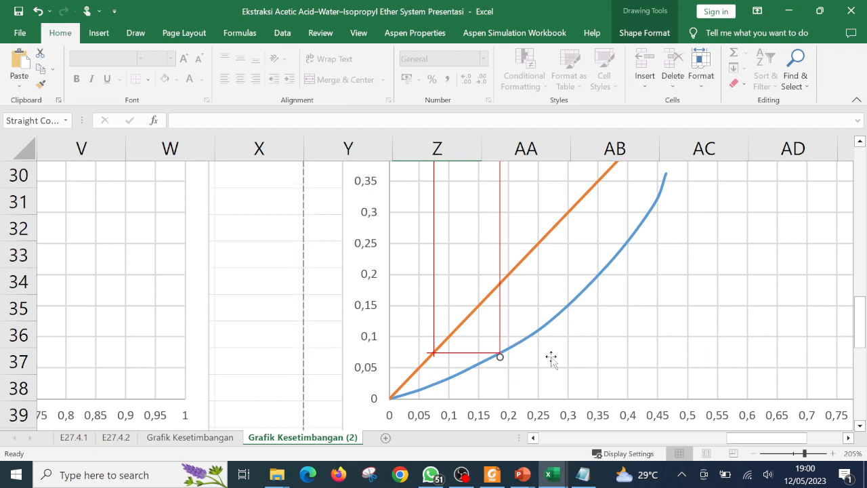
# Step: Set the height of the second vertical red line to 8.7 cm
pyautogui.scroll(3, 550, 359)
pyautogui.scroll(2, 537, 344)
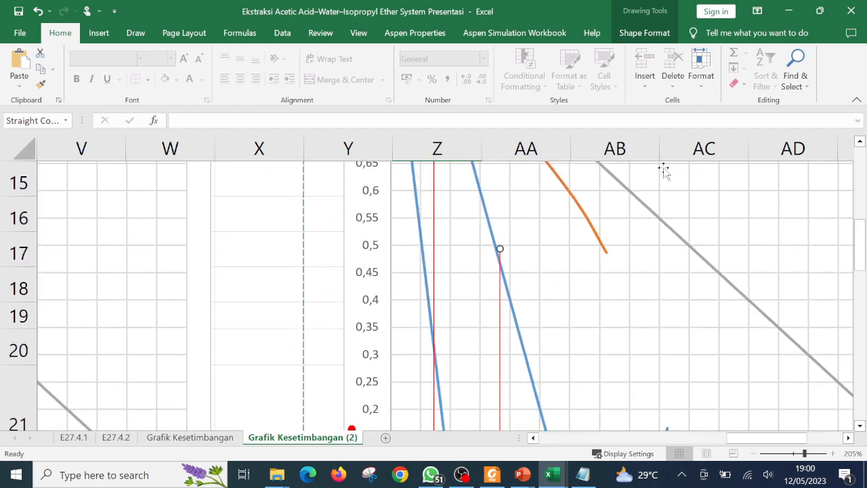
pyautogui.click(645, 32)
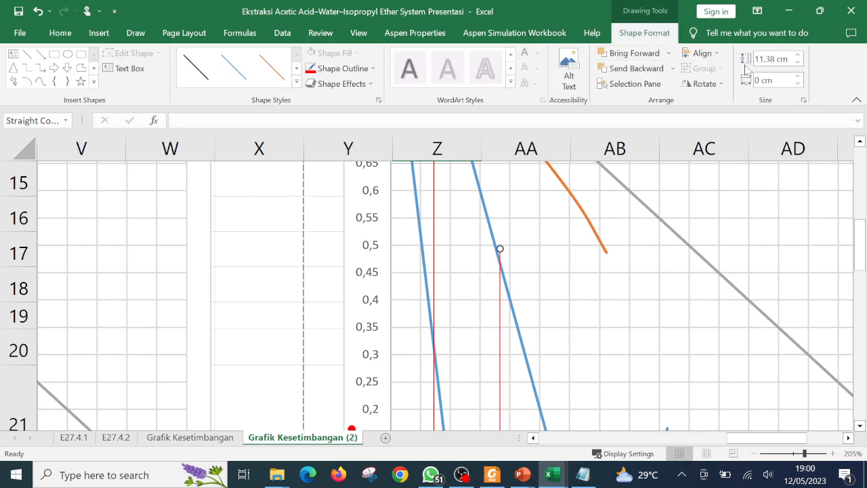
pyautogui.click(798, 63)
pyautogui.scroll(-4, 603, 261)
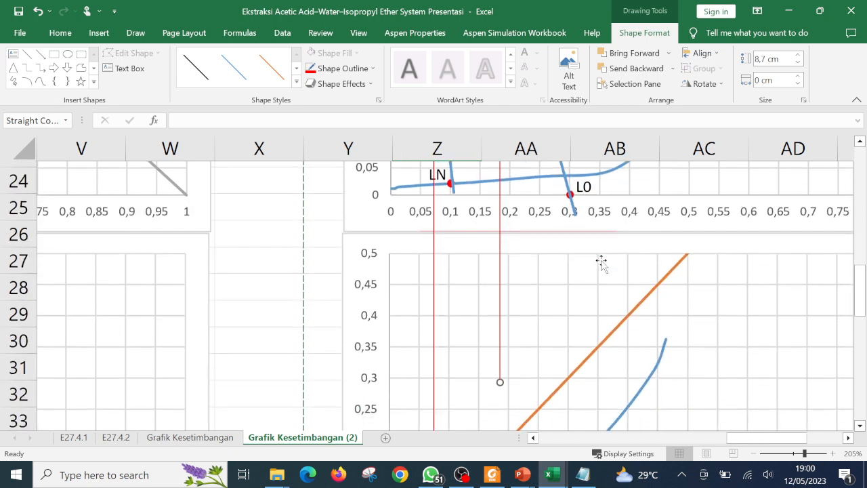
# Step: Nudge the shortened vertical line down until its lower end is back at the horizontal line's intersection with the equilibrium curve
pyautogui.moveTo(599, 268)
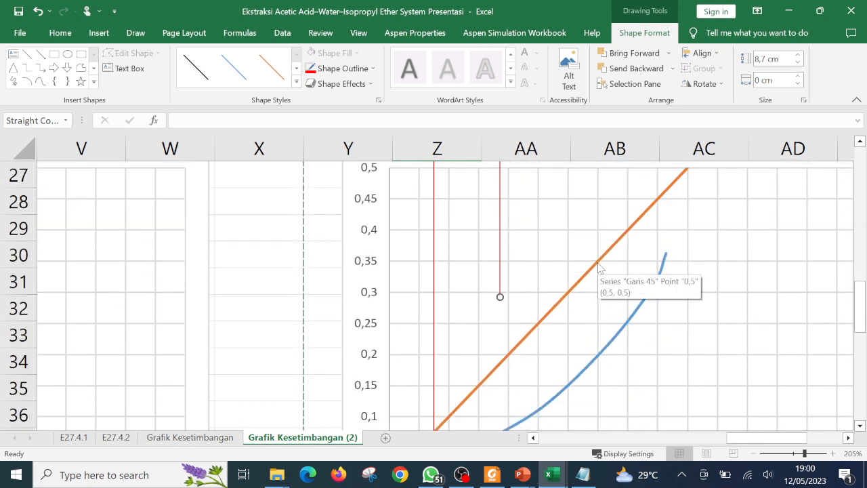
pyautogui.press('Down')
pyautogui.press('Down')
pyautogui.press('Down')
pyautogui.press('Down')
pyautogui.press('Down')
pyautogui.press('Down')
pyautogui.press('Down')
pyautogui.press('Down')
pyautogui.press('Down')
pyautogui.press('Down')
pyautogui.press('Down')
pyautogui.press('Down')
pyautogui.press('Down')
pyautogui.press('Down')
pyautogui.press('Down')
pyautogui.press('Down')
pyautogui.press('Down')
pyautogui.press('Down')
pyautogui.press('Down')
pyautogui.press('Down')
pyautogui.scroll(-1, 576, 296)
pyautogui.scroll(3, 574, 296)
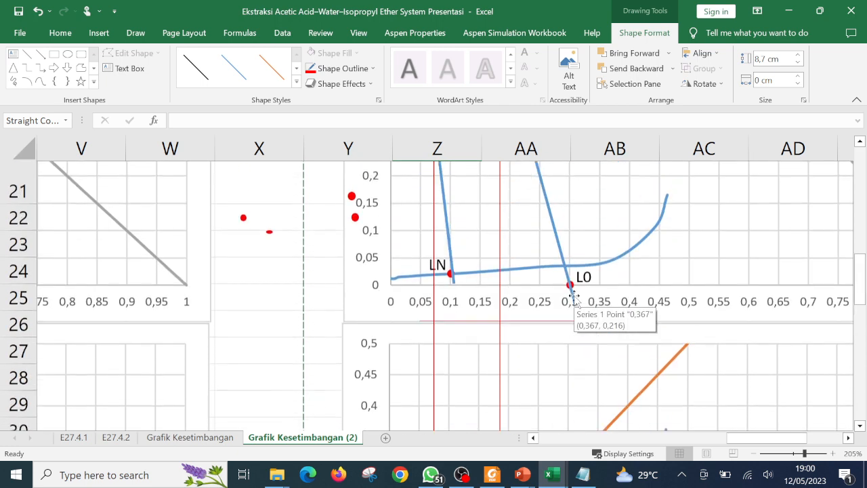
pyautogui.scroll(1, 573, 294)
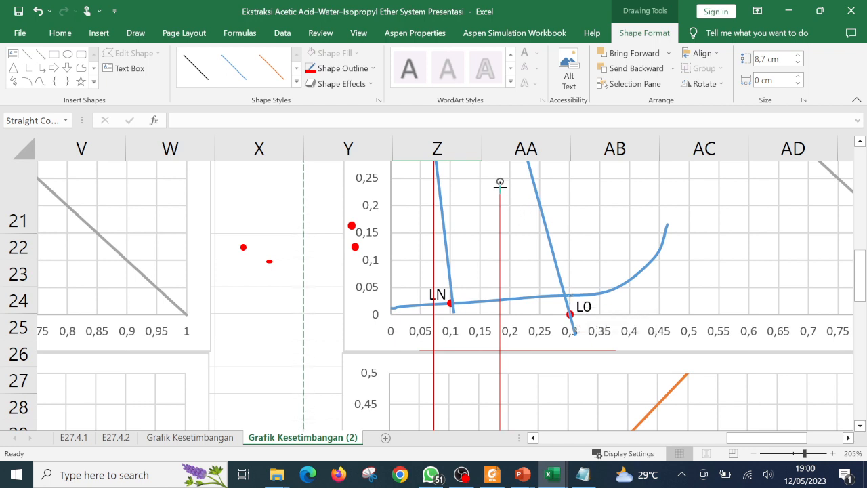
# Step: Shorten the second vertical red line until its upper end meets the blue water-layer curve, and set its width to 0 cm
pyautogui.moveTo(499, 184); pyautogui.dragTo(500, 299)
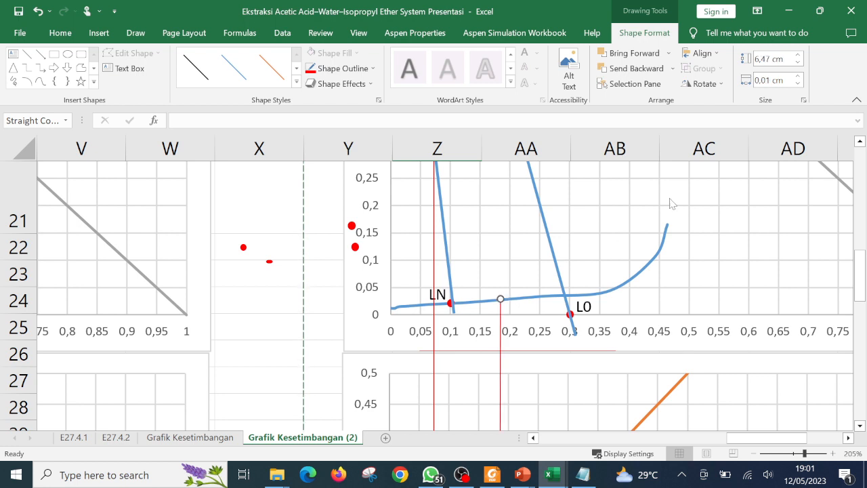
pyautogui.click(798, 84)
pyautogui.scroll(-3, 540, 381)
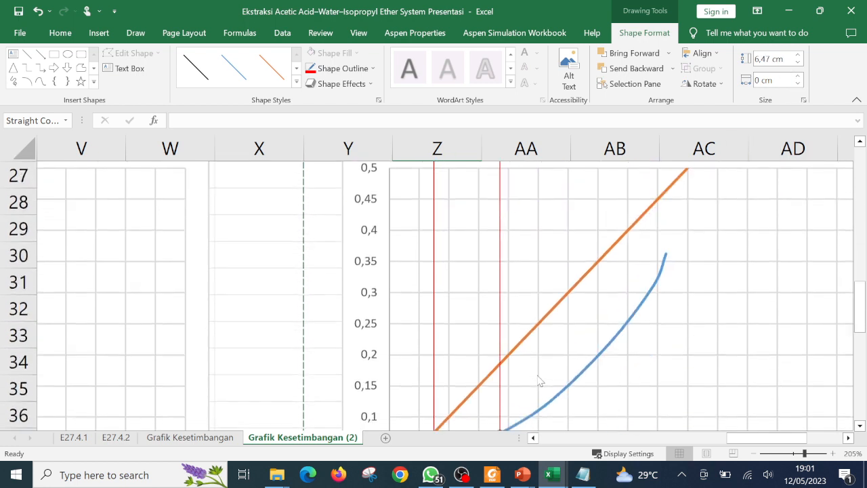
pyautogui.scroll(3, 540, 381)
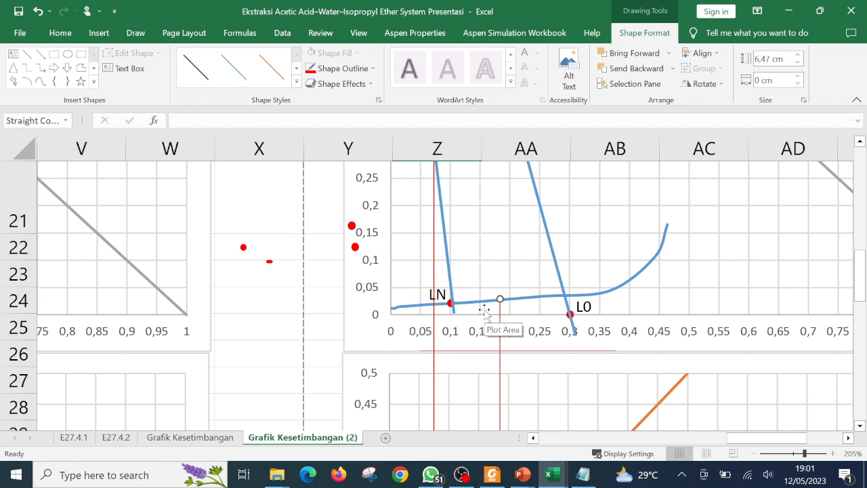
# Step: Place a spare red dot where the second vertical red line meets the blue water-layer curve
pyautogui.click(352, 227)
pyautogui.moveTo(352, 226); pyautogui.dragTo(500, 299)
pyautogui.click(642, 302)
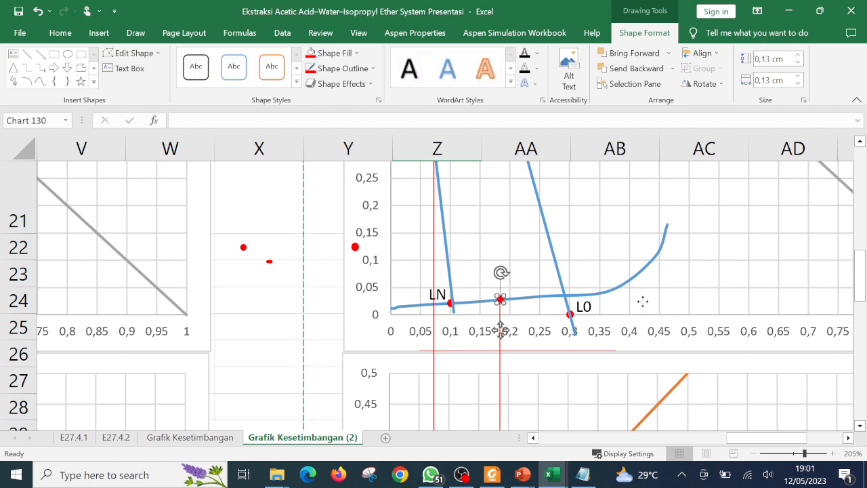
# Step: Duplicate the L0 label, change the copy's text to L1, and place it beside the new red dot between LN and L0
pyautogui.click(584, 308)
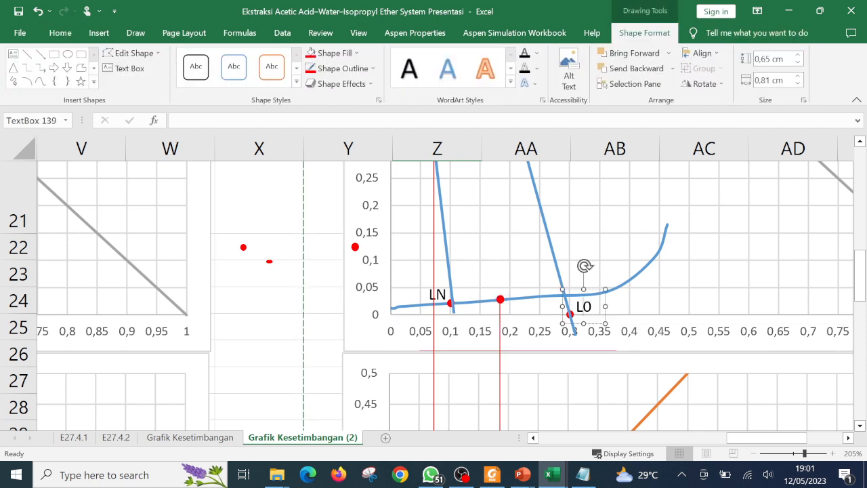
pyautogui.moveTo(591, 290); pyautogui.dragTo(700, 266)
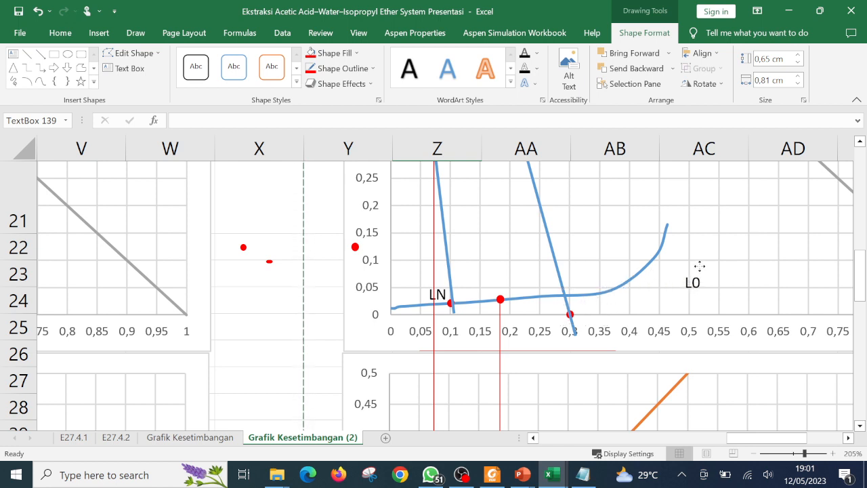
pyautogui.press('ctrl')
pyautogui.moveTo(705, 274); pyautogui.dragTo(705, 273)
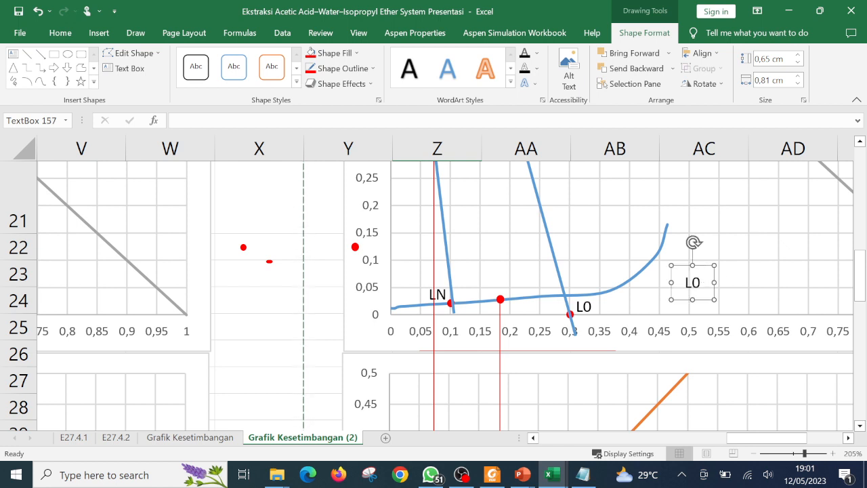
pyautogui.click(699, 283)
pyautogui.press('BackSpace')
pyautogui.write('1')
pyautogui.moveTo(704, 269); pyautogui.dragTo(529, 287)
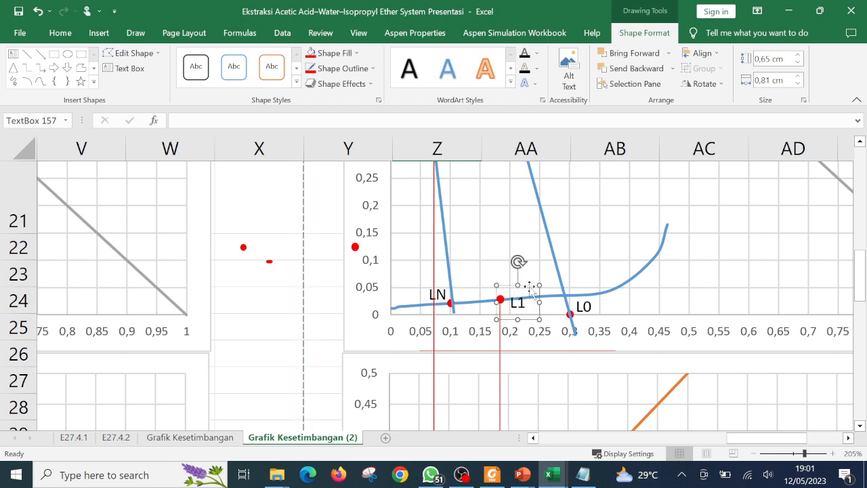
pyautogui.click(741, 284)
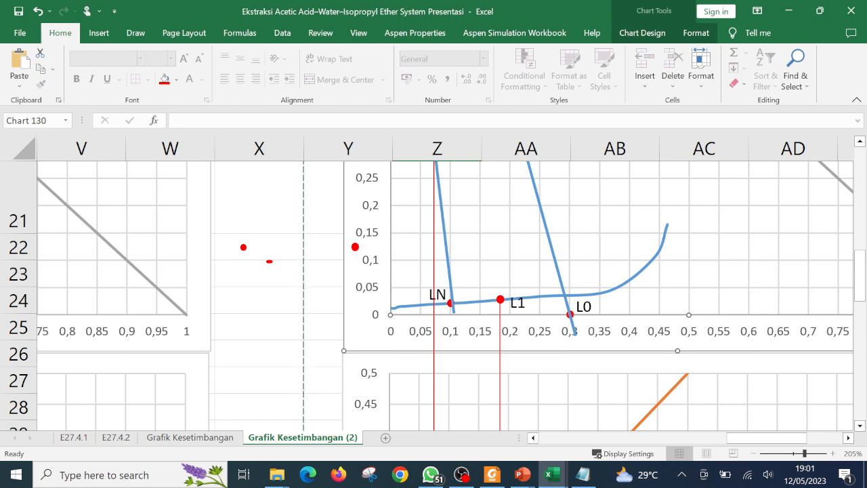
# Step: Duplicate the blue line that runs from Δ through V1 to L0, setting the copy beside the original
pyautogui.scroll(2, 499, 313)
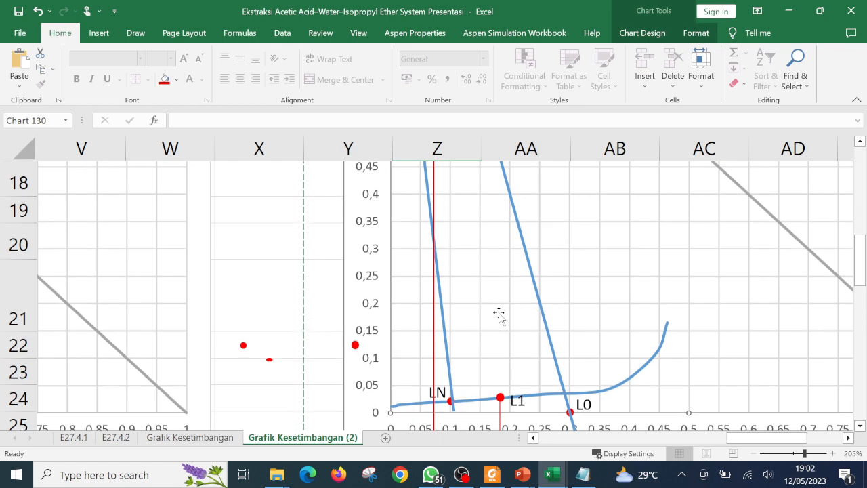
pyautogui.keyDown('ctrl'); pyautogui.scroll(-5, 499, 314); pyautogui.keyUp('ctrl')
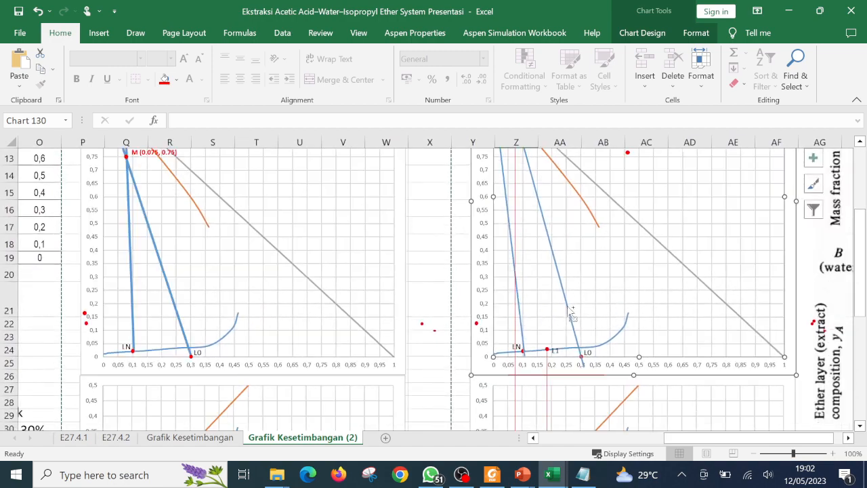
pyautogui.keyDown('ctrl'); pyautogui.scroll(-1, 602, 285); pyautogui.keyUp('ctrl')
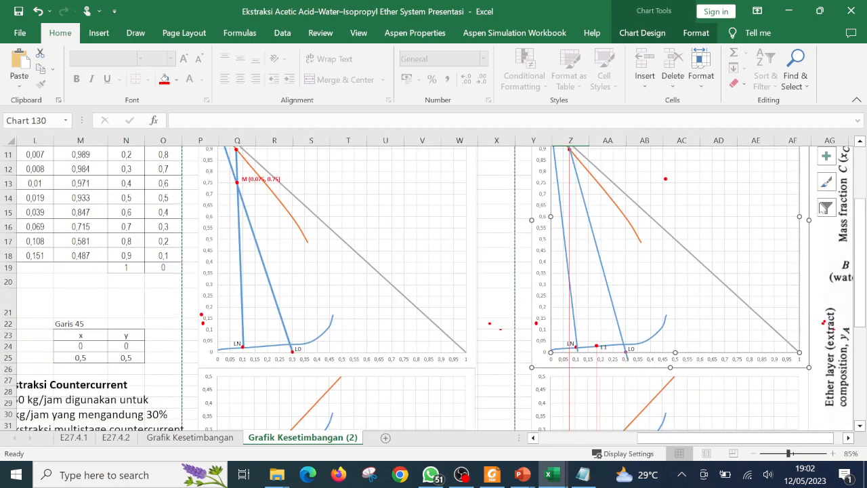
pyautogui.click(861, 141)
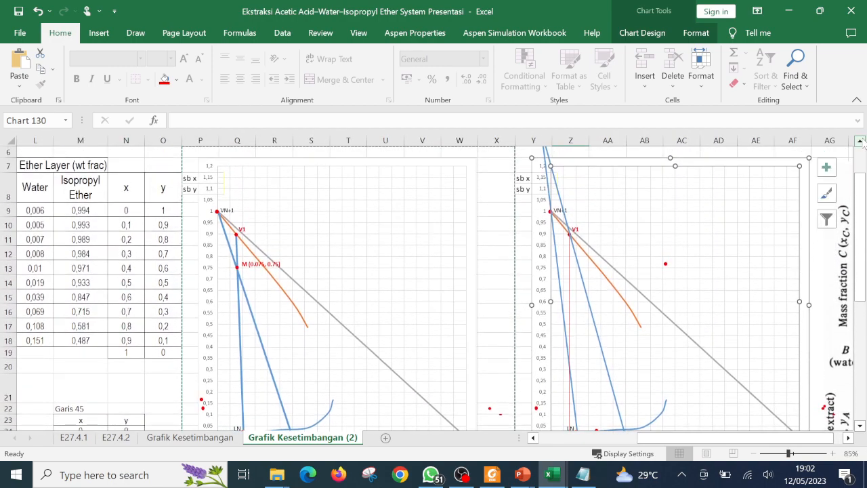
pyautogui.keyDown('ctrl'); pyautogui.scroll(-1, 728, 235); pyautogui.keyUp('ctrl')
pyautogui.click(815, 189)
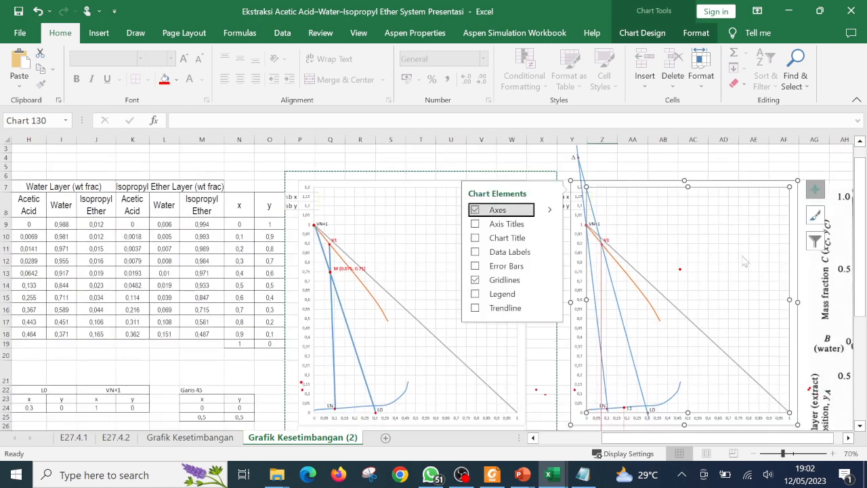
pyautogui.click(622, 322)
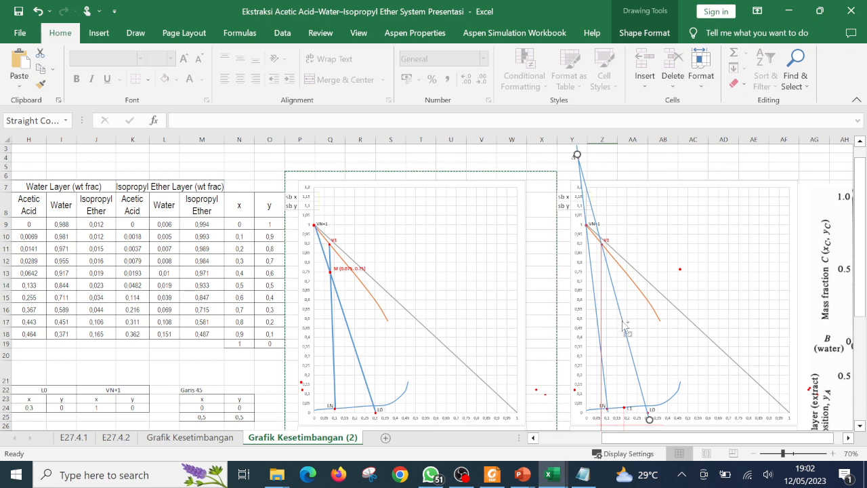
pyautogui.moveTo(625, 328); pyautogui.dragTo(645, 323)
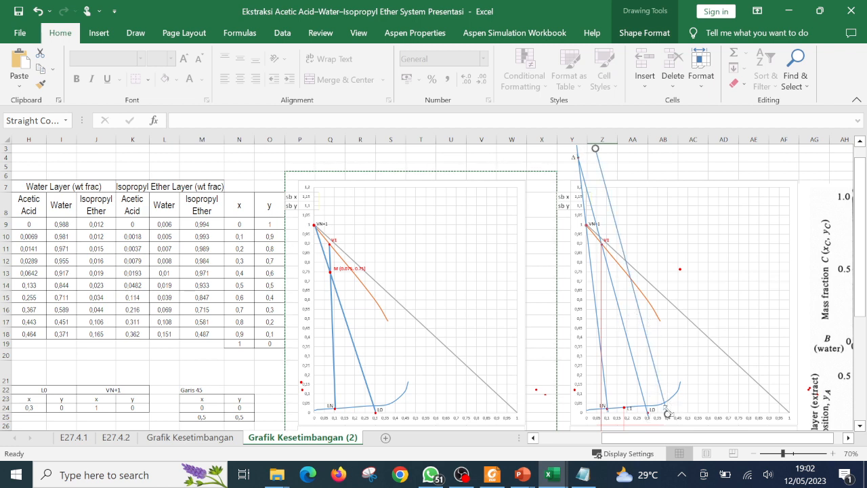
# Step: Stretch the duplicated blue line from just below L1 to just above Δ so that it passes through both points
pyautogui.moveTo(667, 412); pyautogui.dragTo(626, 416)
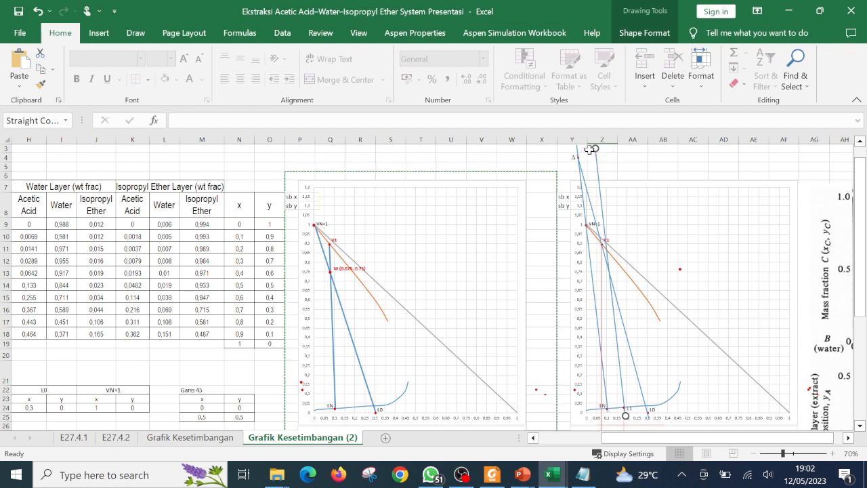
pyautogui.moveTo(595, 149); pyautogui.dragTo(580, 156)
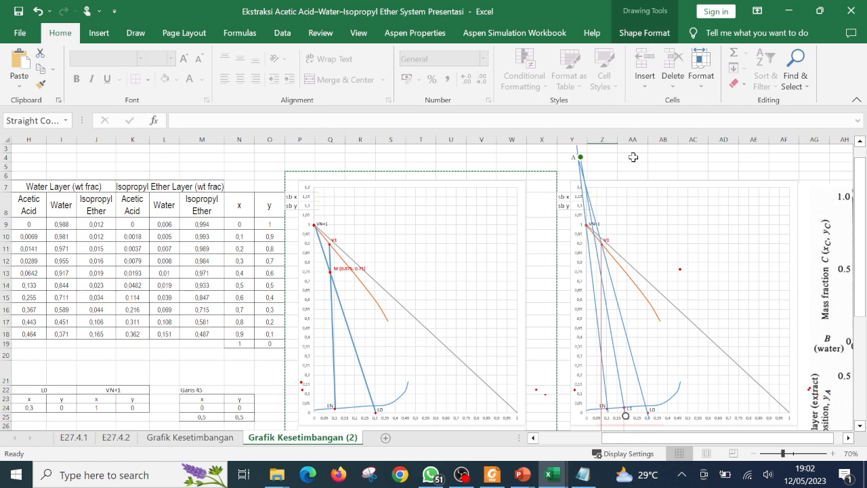
pyautogui.click(860, 140)
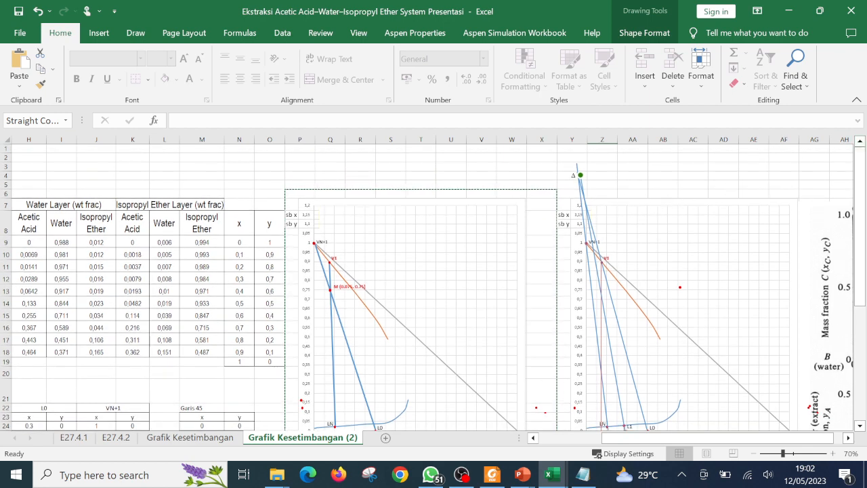
pyautogui.keyDown('ctrl'); pyautogui.scroll(5, 577, 170); pyautogui.keyUp('ctrl')
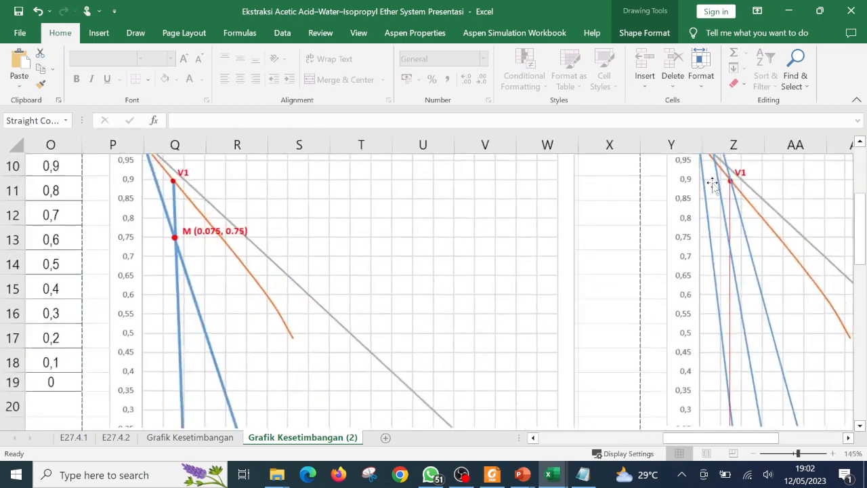
pyautogui.keyDown('ctrl'); pyautogui.scroll(2, 802, 196); pyautogui.keyUp('ctrl')
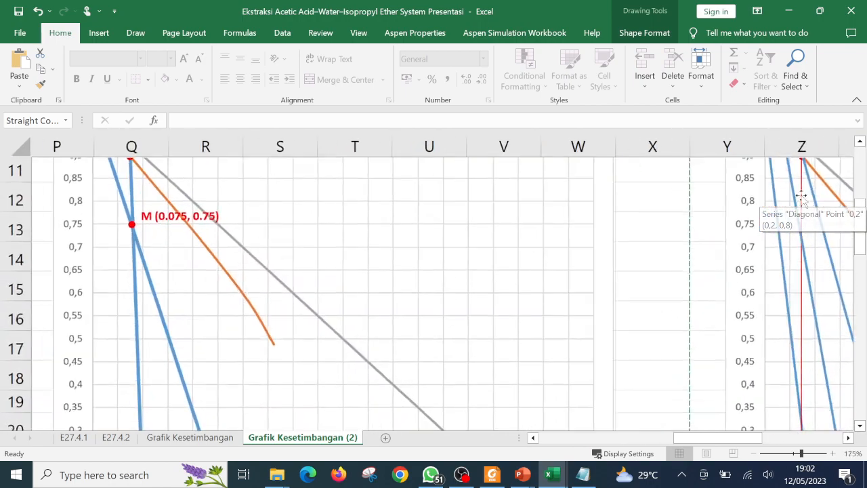
pyautogui.scroll(3, 801, 197)
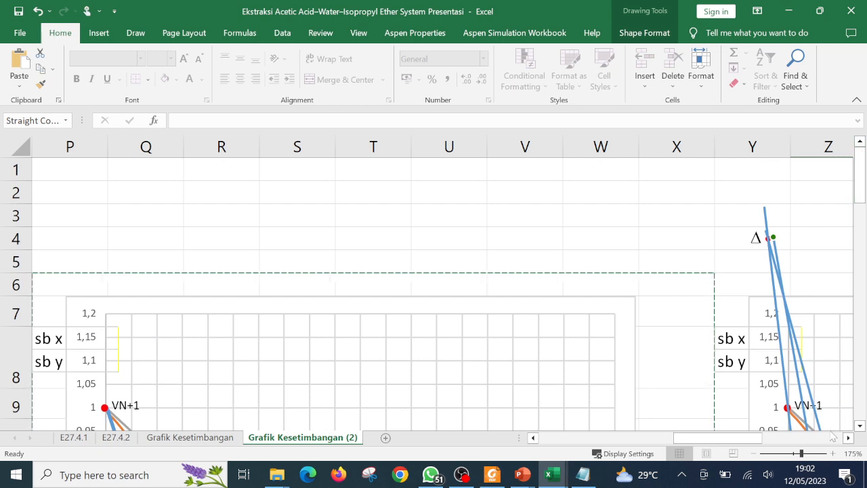
pyautogui.hscroll(4, 563, 325)
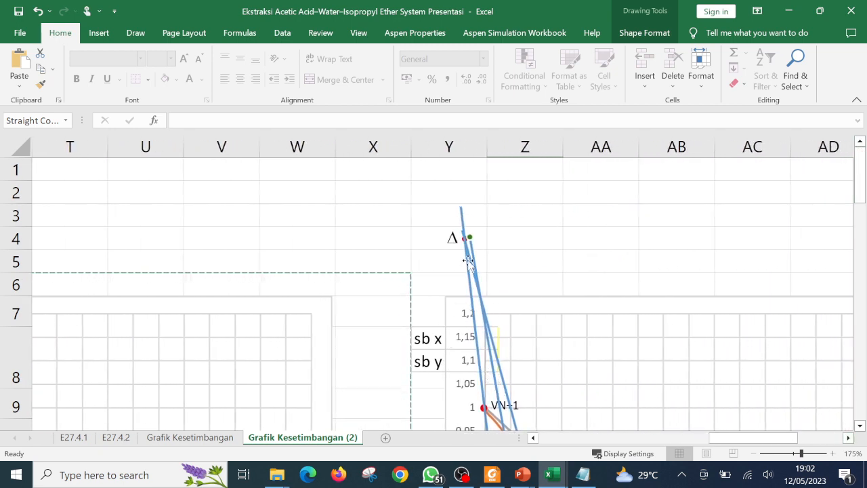
pyautogui.moveTo(466, 237); pyautogui.dragTo(458, 203)
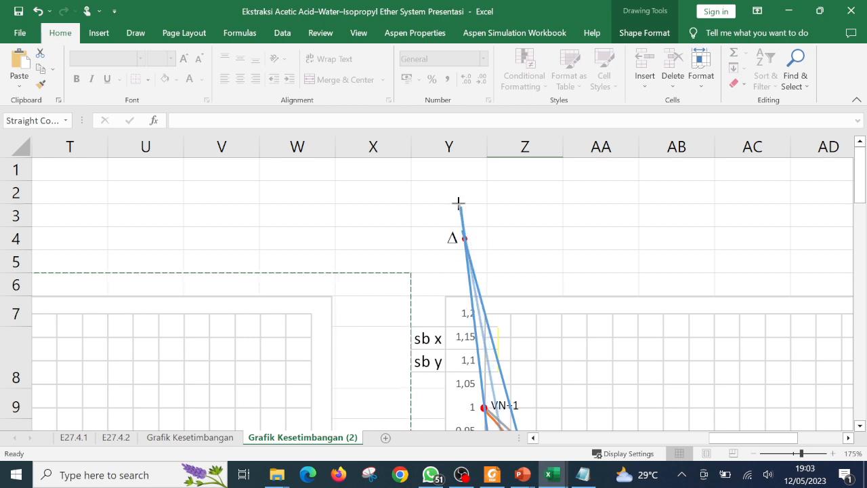
pyautogui.moveTo(458, 203); pyautogui.dragTo(459, 204)
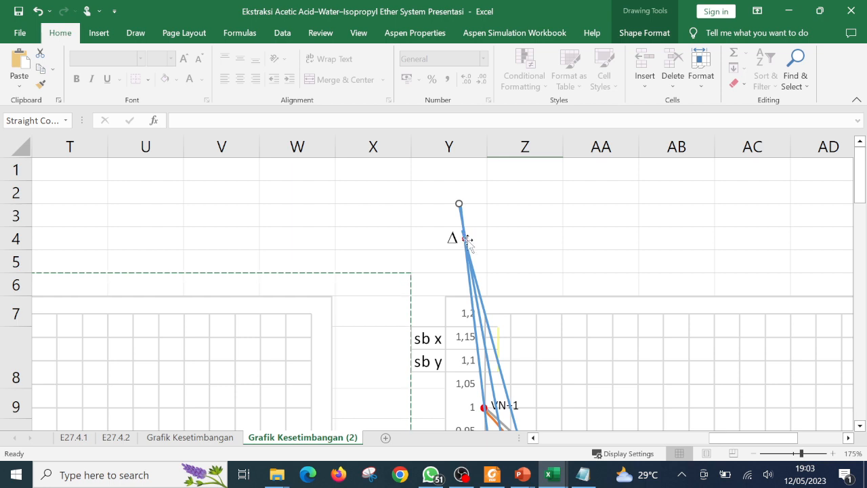
# Step: Place a spare red dot where the line from Δ to L1 crosses the orange ether-layer curve
pyautogui.scroll(-2, 662, 285)
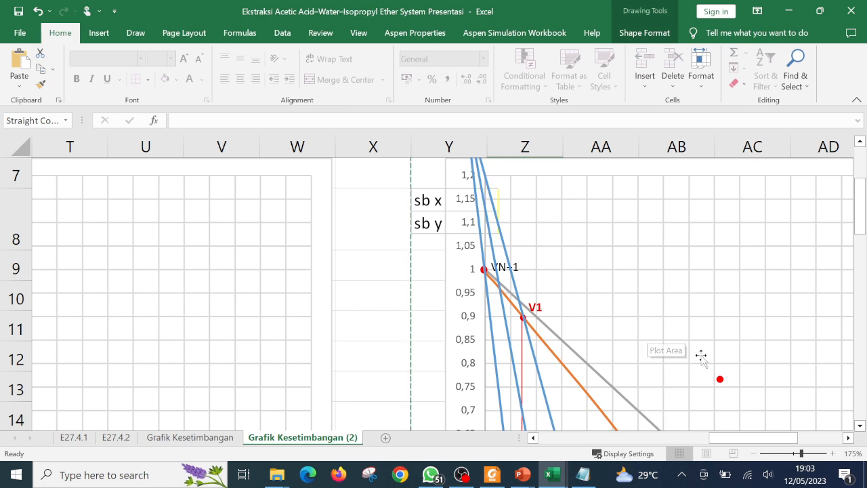
pyautogui.click(720, 378)
pyautogui.moveTo(721, 378); pyautogui.dragTo(499, 288)
pyautogui.click(644, 283)
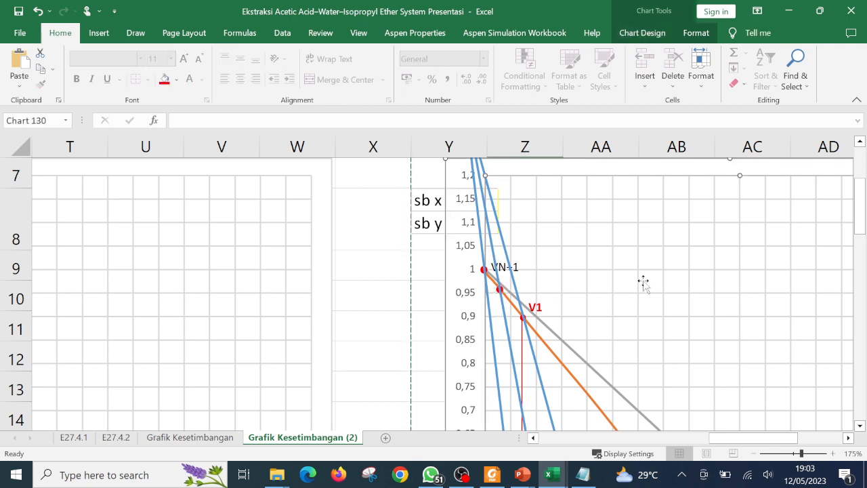
# Step: Duplicate the V1 label, change the copy's text to V2, and place it beside the new red dot on the orange curve
pyautogui.click(536, 305)
pyautogui.moveTo(542, 299); pyautogui.dragTo(616, 289)
pyautogui.doubleClick(611, 298)
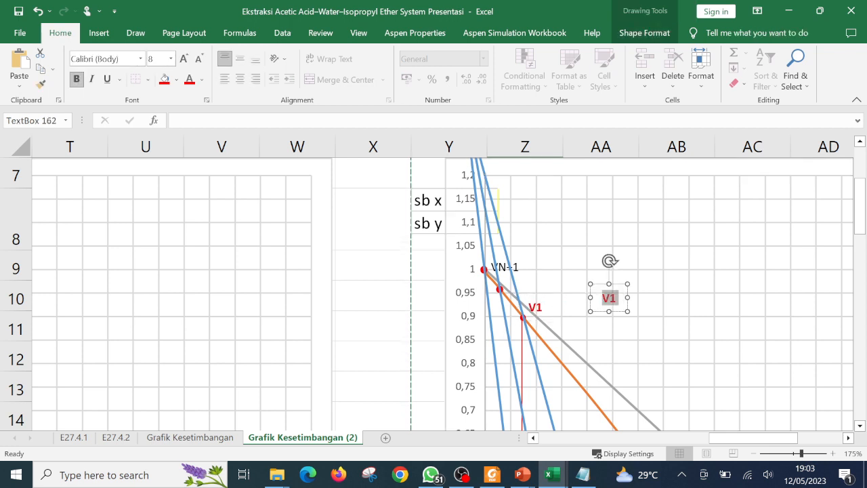
pyautogui.click(619, 301)
pyautogui.press('BackSpace')
pyautogui.write('2')
pyautogui.click(670, 292)
pyautogui.click(612, 283)
pyautogui.moveTo(612, 283); pyautogui.dragTo(516, 269)
pyautogui.click(652, 281)
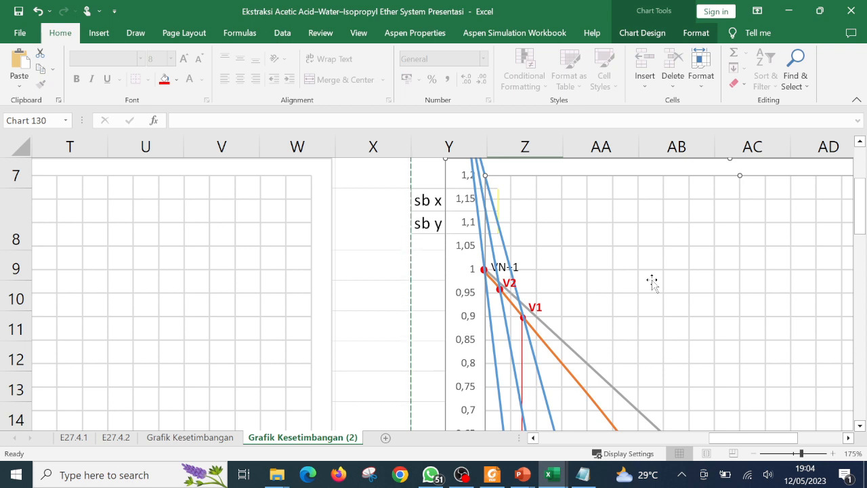
pyautogui.scroll(-2, 615, 306)
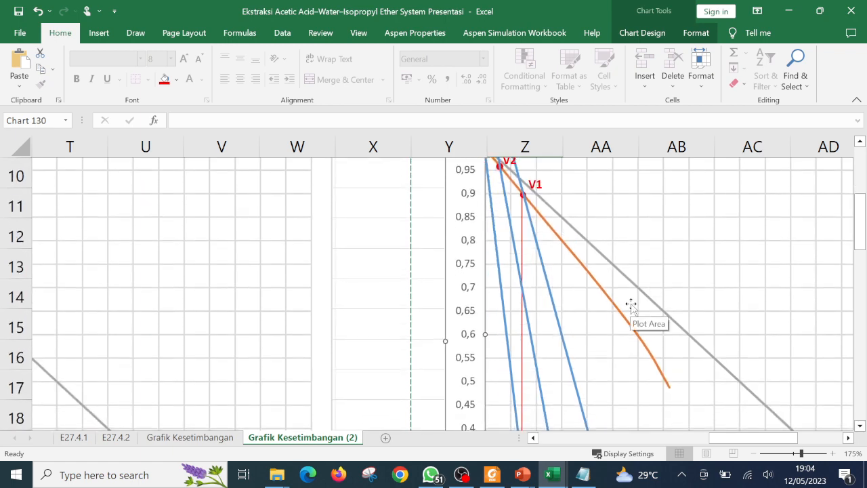
pyautogui.keyDown('ctrl'); pyautogui.scroll(-5, 630, 305); pyautogui.keyUp('ctrl')
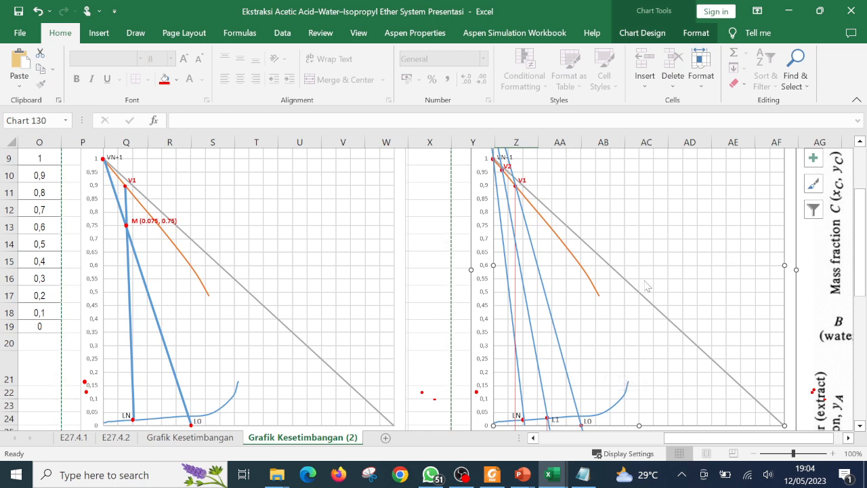
pyautogui.scroll(-4, 580, 293)
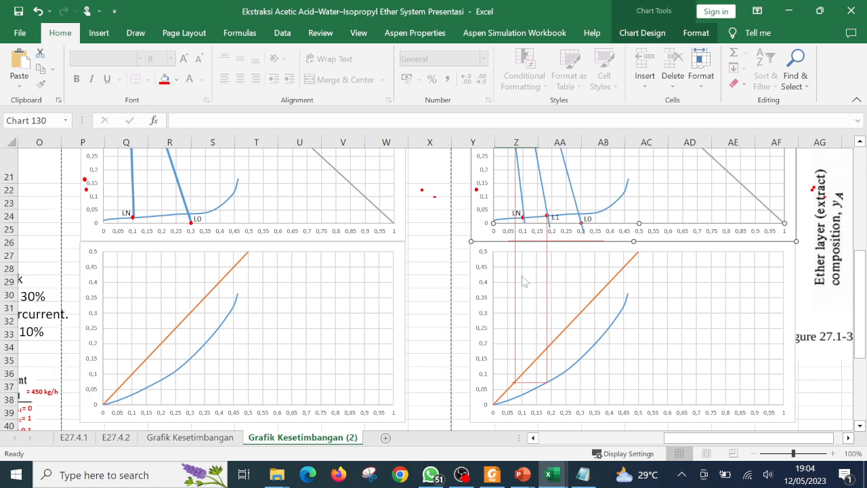
pyautogui.scroll(4, 525, 281)
pyautogui.scroll(1, 539, 285)
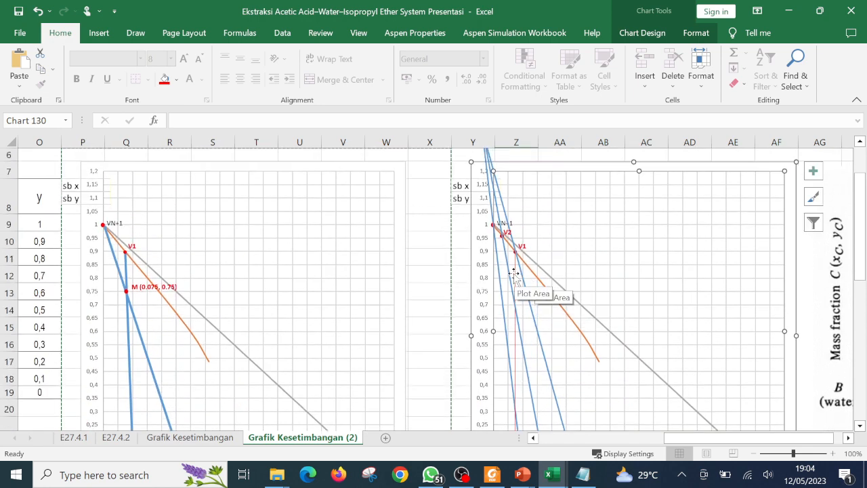
pyautogui.click(512, 271)
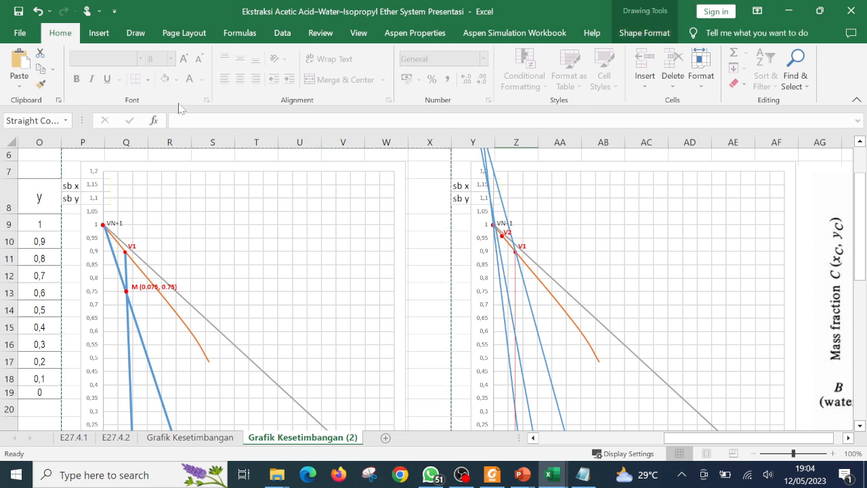
pyautogui.click(38, 11)
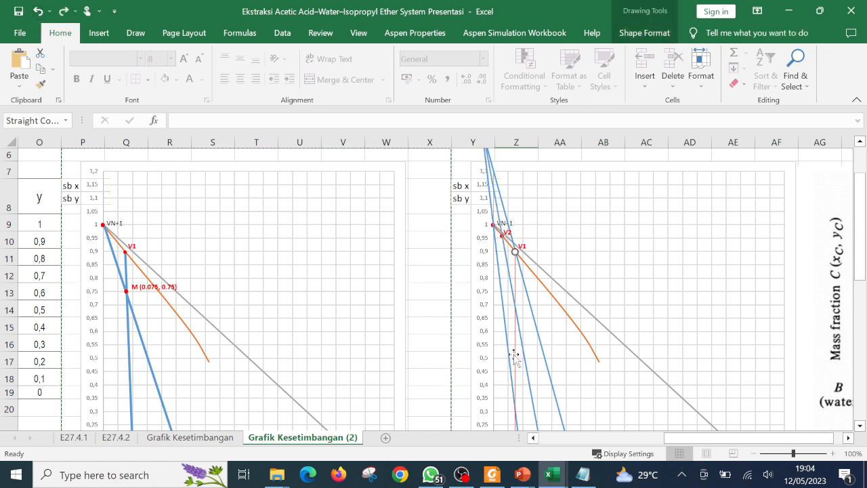
# Step: Move the long vertical red guide line from V1 to V2 in the right-hand ternary chart
pyautogui.moveTo(514, 353); pyautogui.dragTo(501, 337)
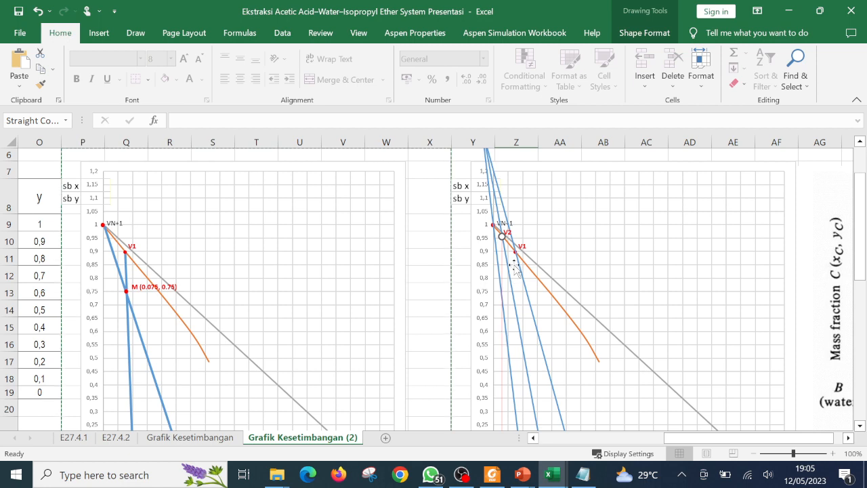
pyautogui.keyDown('ctrl'); pyautogui.scroll(3, 515, 258); pyautogui.keyUp('ctrl')
pyautogui.keyDown('ctrl'); pyautogui.scroll(5, 519, 256); pyautogui.keyUp('ctrl')
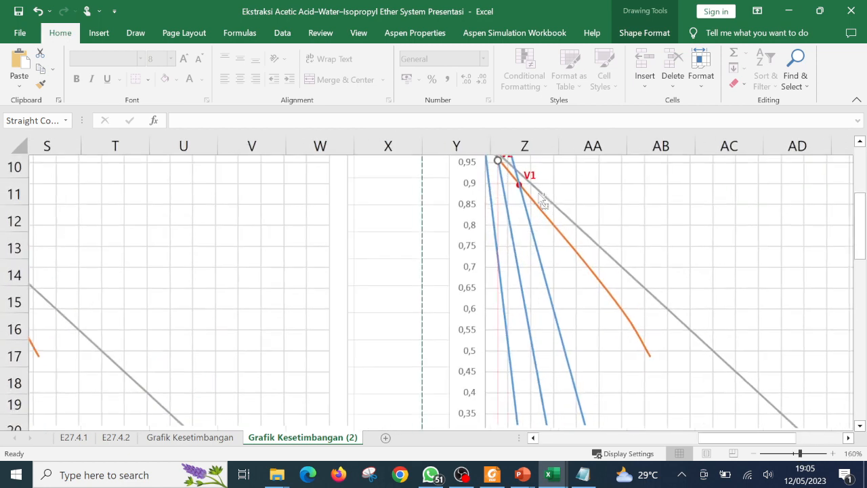
pyautogui.keyDown('ctrl'); pyautogui.scroll(1, 544, 194); pyautogui.keyUp('ctrl')
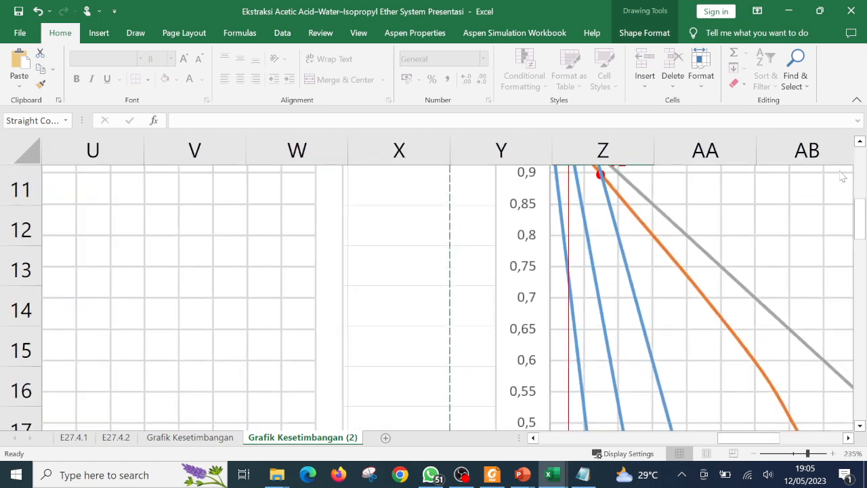
pyautogui.click(860, 142)
pyautogui.click(859, 142)
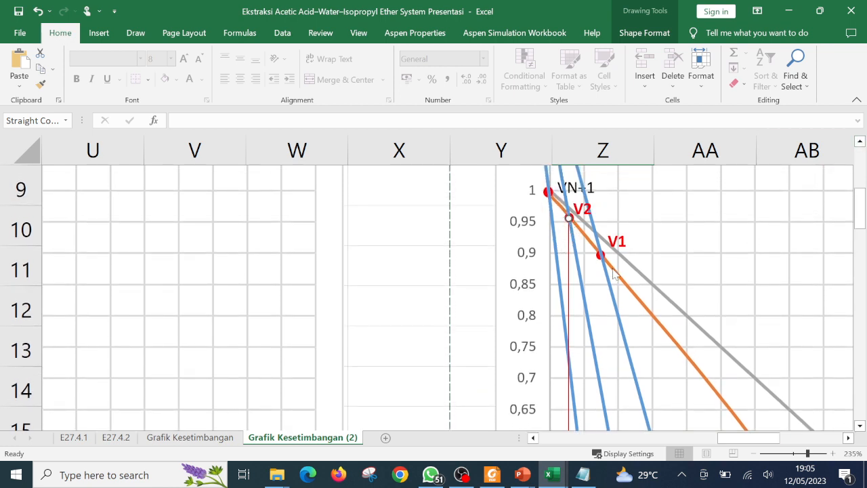
pyautogui.keyDown('ctrl'); pyautogui.scroll(-2, 615, 278); pyautogui.keyUp('ctrl')
pyautogui.keyDown('ctrl'); pyautogui.scroll(-2, 615, 278); pyautogui.keyUp('ctrl')
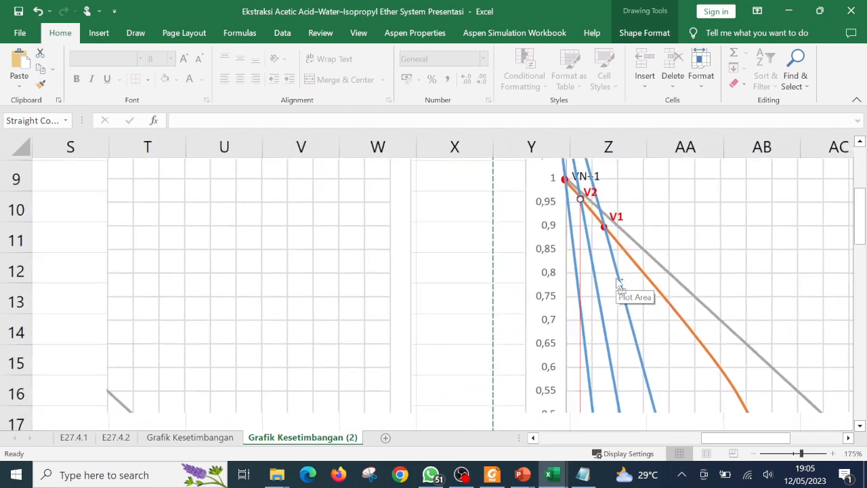
# Step: Lengthen the vertical guide through V2 until its lower end reaches the orange diagonal of the lower-right equilibrium chart
pyautogui.click(859, 425)
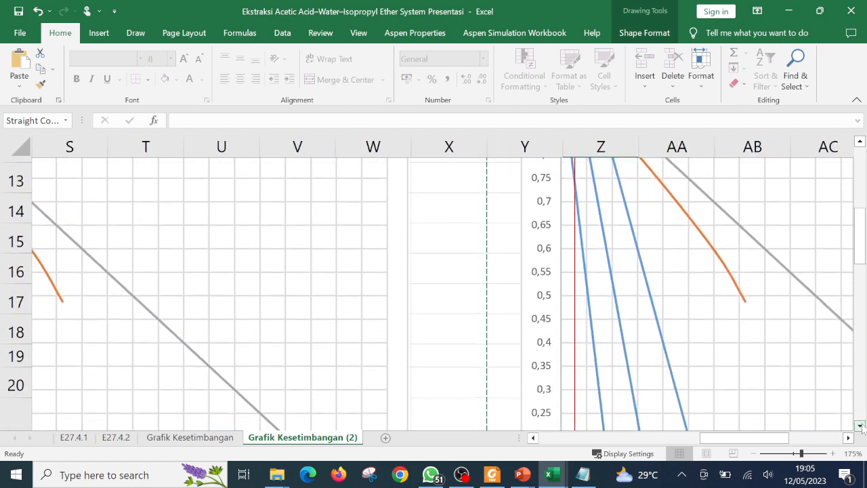
pyautogui.click(859, 425)
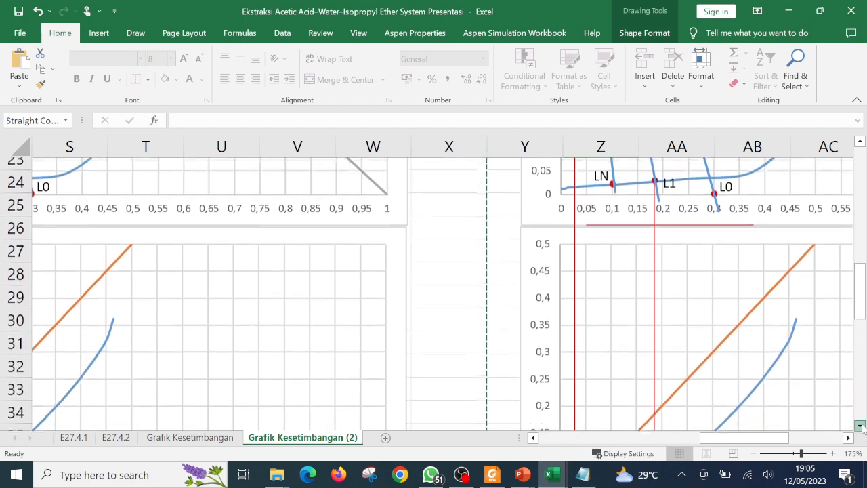
pyautogui.click(859, 425)
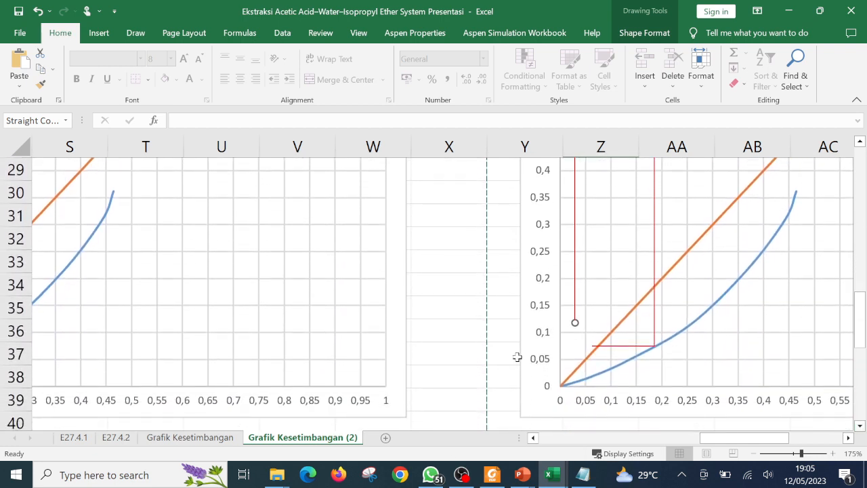
pyautogui.click(649, 13)
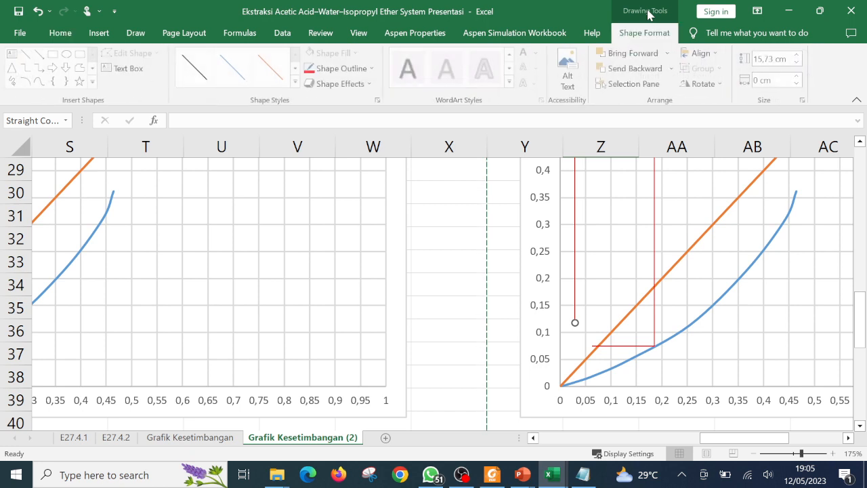
pyautogui.click(800, 57)
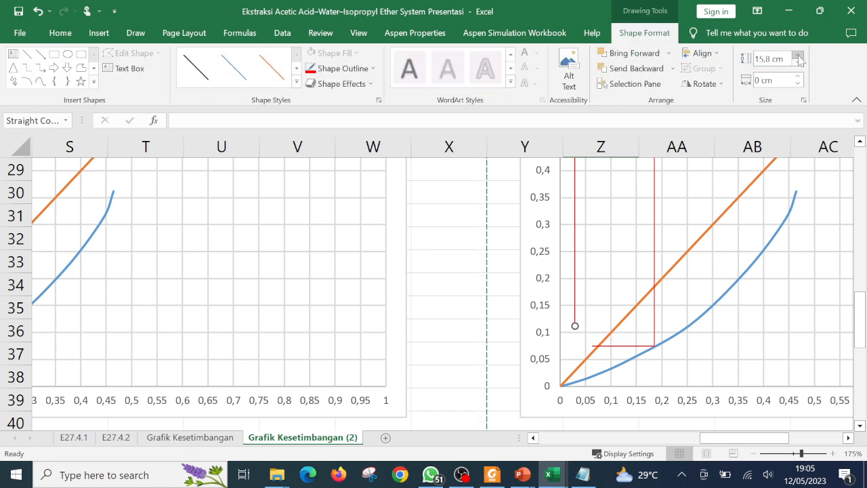
pyautogui.click(800, 57)
pyautogui.click(799, 58)
pyautogui.click(800, 58)
pyautogui.click(799, 58)
pyautogui.click(799, 58)
pyautogui.click(800, 58)
pyautogui.click(700, 351)
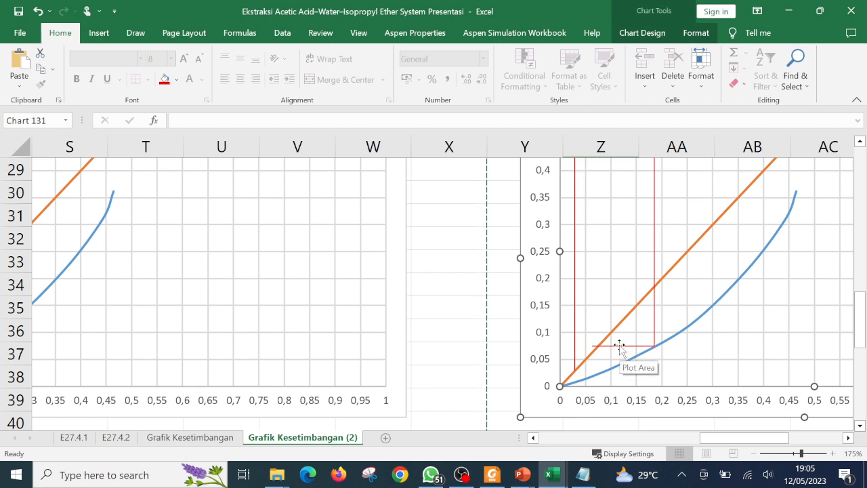
# Step: Move the horizontal red guide to where the V2 guide meets the diagonal, and the L1 vertical guide to where that horizontal crosses the blue curve
pyautogui.click(619, 347)
pyautogui.moveTo(619, 347); pyautogui.dragTo(595, 369)
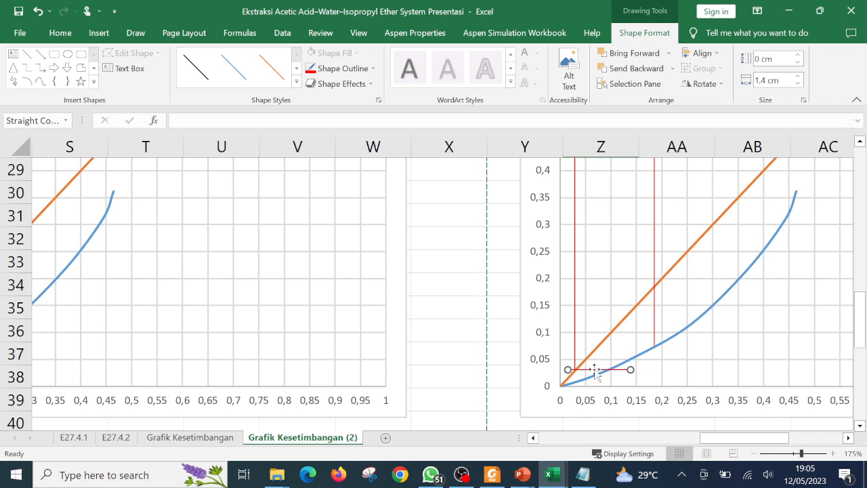
pyautogui.moveTo(654, 306); pyautogui.dragTo(607, 330)
# Step: Set the height of the moved short vertical guide to 7,4 cm
pyautogui.scroll(2, 645, 270)
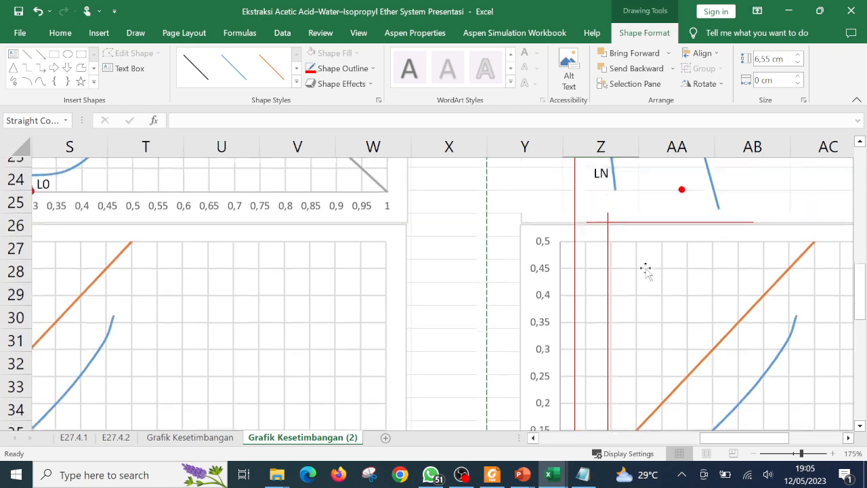
pyautogui.scroll(1, 645, 270)
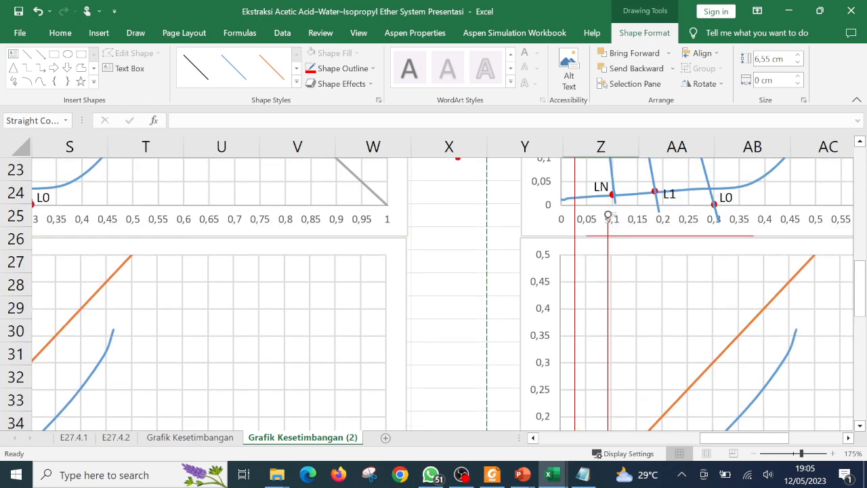
pyautogui.scroll(-3, 648, 272)
pyautogui.scroll(2, 648, 272)
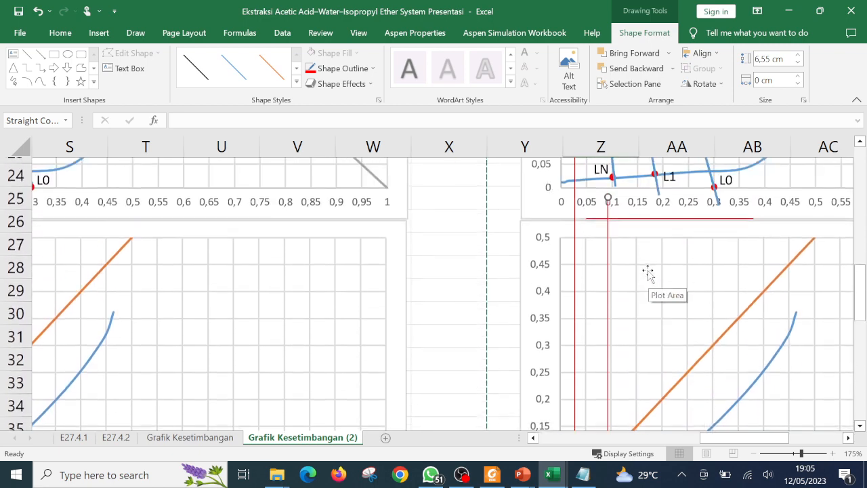
pyautogui.scroll(1, 648, 272)
pyautogui.click(798, 60)
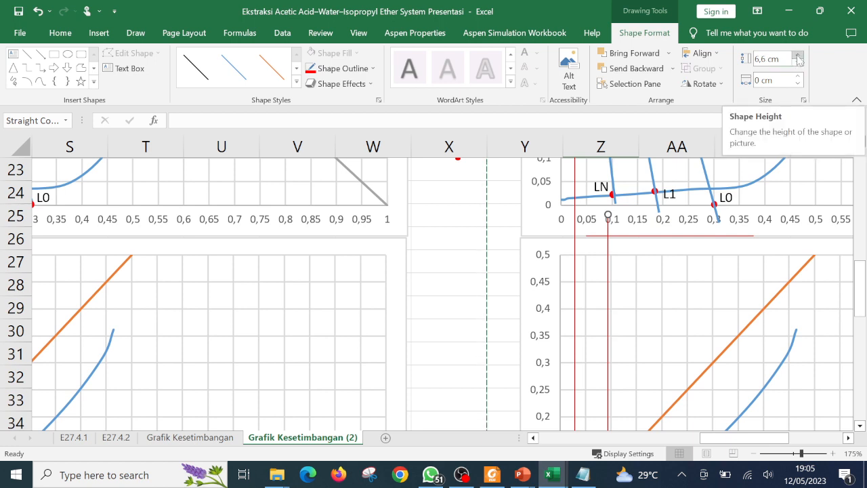
pyautogui.click(798, 56)
pyautogui.click(798, 56)
pyautogui.click(798, 55)
pyautogui.click(798, 56)
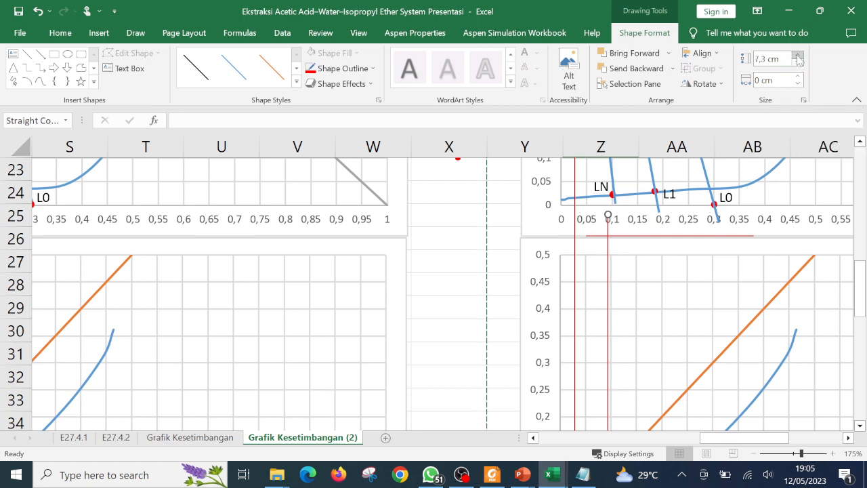
pyautogui.click(798, 57)
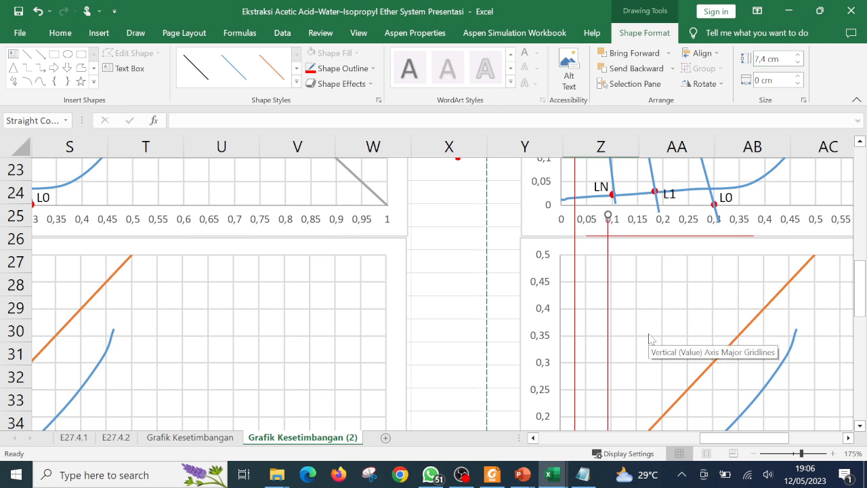
# Step: Nudge the 7,4 cm guide upward until its upper end touches the blue water-layer curve beside LN
pyautogui.press('Up')
pyautogui.press('Up')
pyautogui.press('Up')
pyautogui.press('Up')
pyautogui.press('Up')
pyautogui.press('Up')
pyautogui.press('Up')
pyautogui.press('Up')
pyautogui.press('Up')
pyautogui.press('Up')
pyautogui.press('Up')
pyautogui.press('Up')
pyautogui.press('Up')
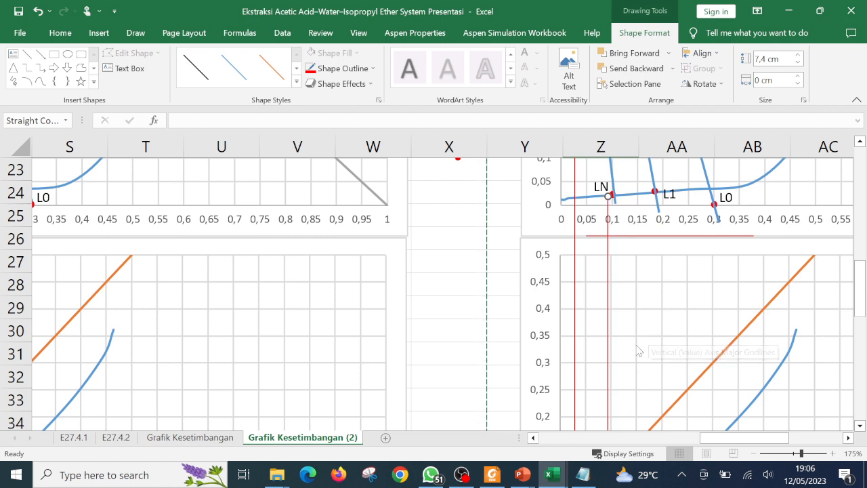
pyautogui.scroll(-2, 649, 339)
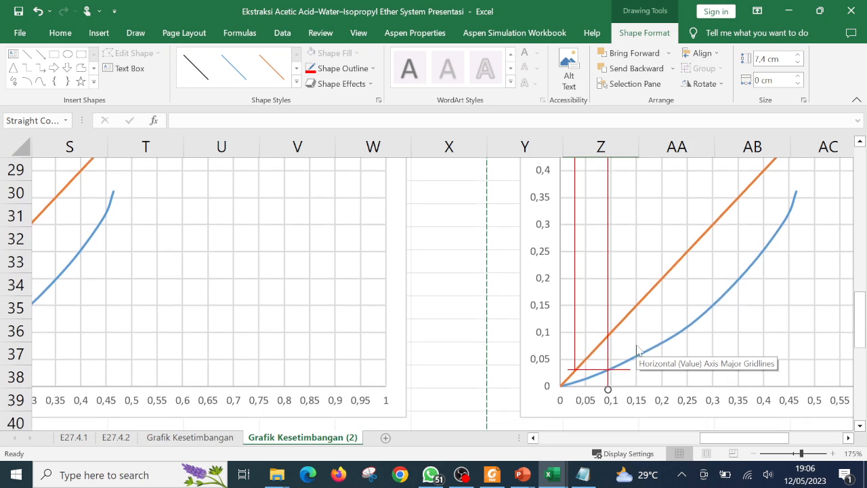
pyautogui.scroll(1, 637, 349)
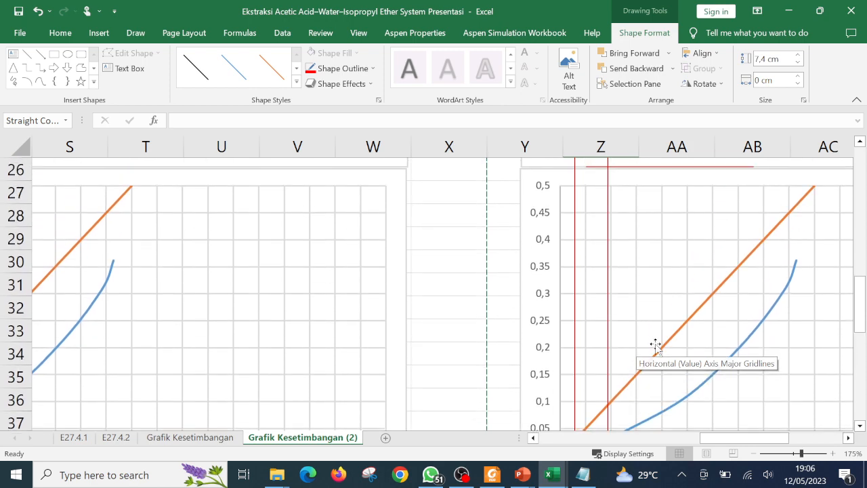
# Step: Place a spare red dot where the short vertical guide meets the blue water-layer curve, just beside the LN dot
pyautogui.scroll(2, 654, 319)
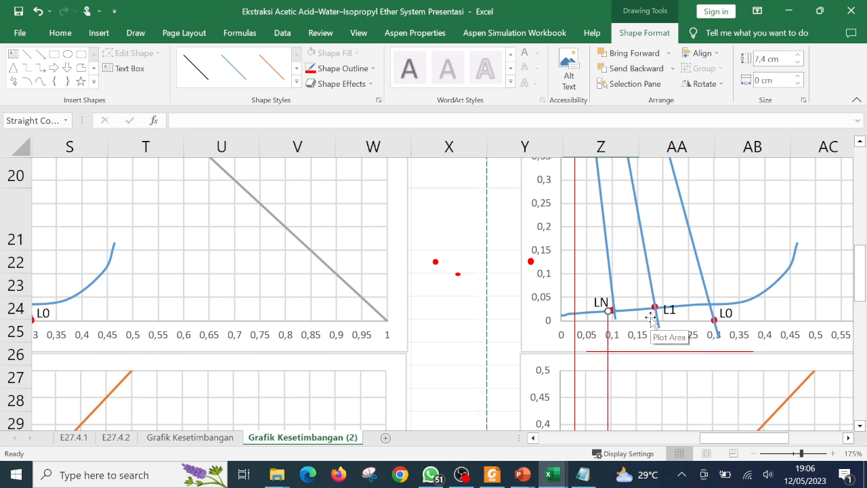
pyautogui.click(532, 261)
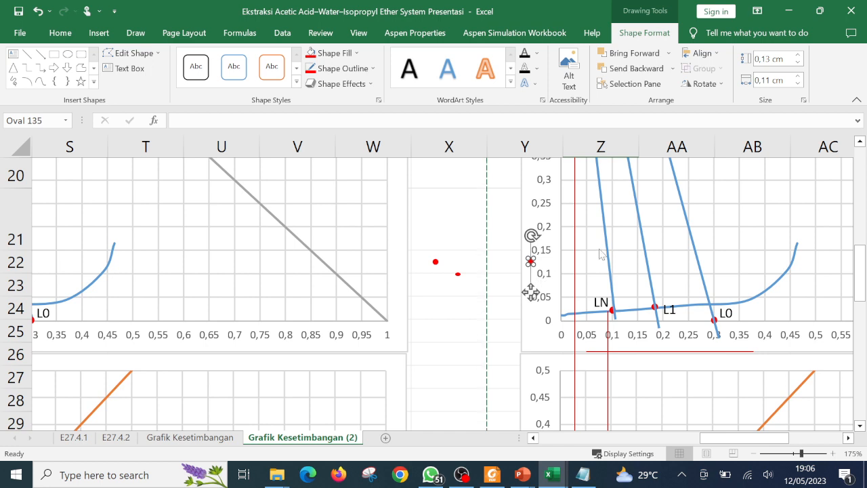
pyautogui.click(534, 266)
pyautogui.click(532, 261)
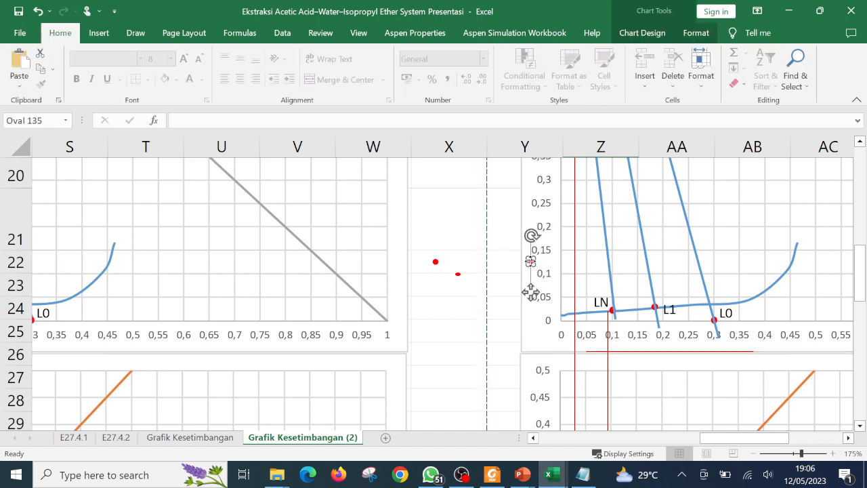
pyautogui.moveTo(532, 262); pyautogui.dragTo(607, 312)
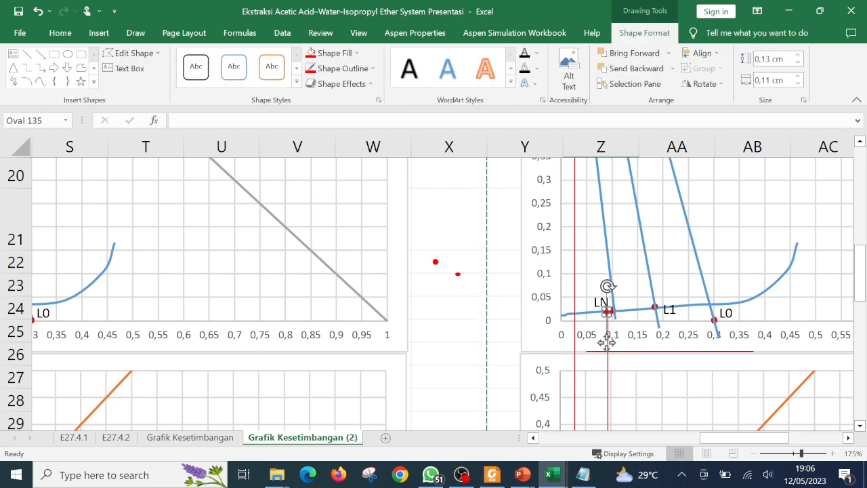
# Step: Shift the LN label to the right of its dot, then duplicate it, change the copy to L2, and place it below the new dot
pyautogui.click(595, 288)
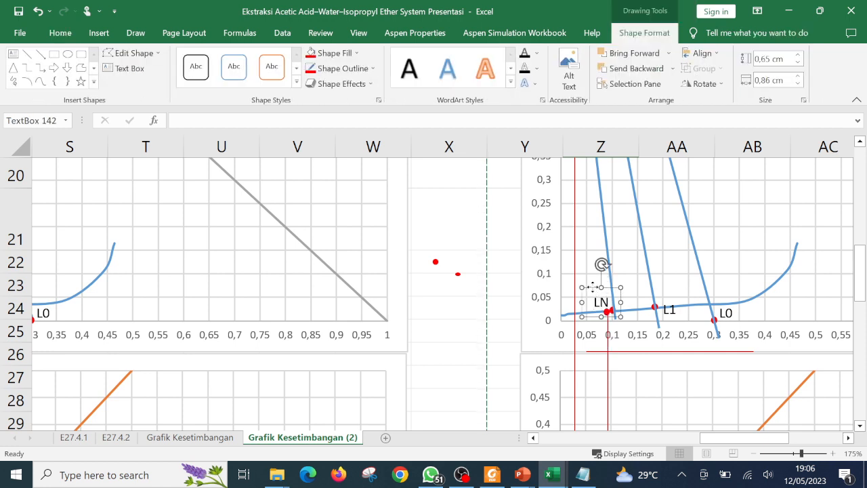
pyautogui.moveTo(594, 288); pyautogui.dragTo(613, 285)
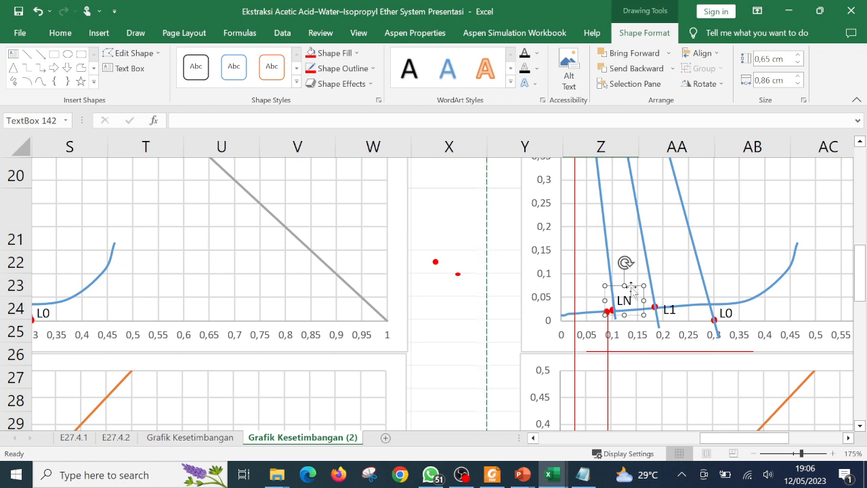
pyautogui.moveTo(631, 288); pyautogui.dragTo(587, 283)
pyautogui.doubleClick(581, 293)
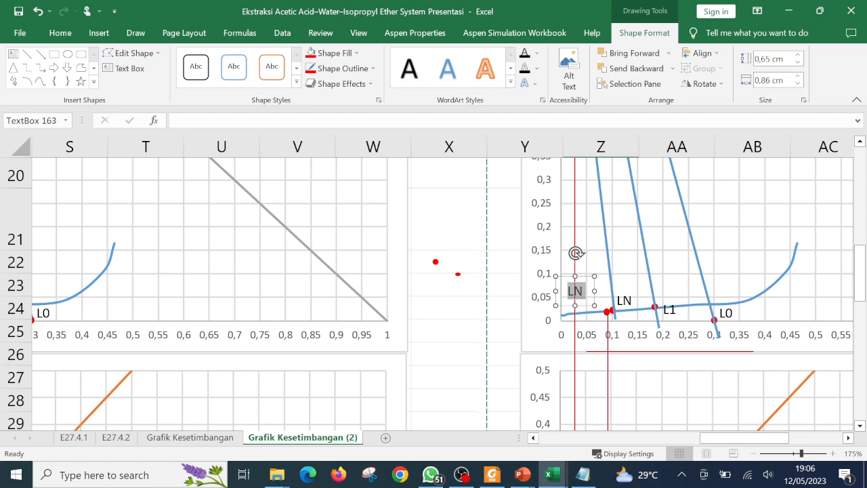
pyautogui.click(585, 294)
pyautogui.press('BackSpace')
pyautogui.write('2')
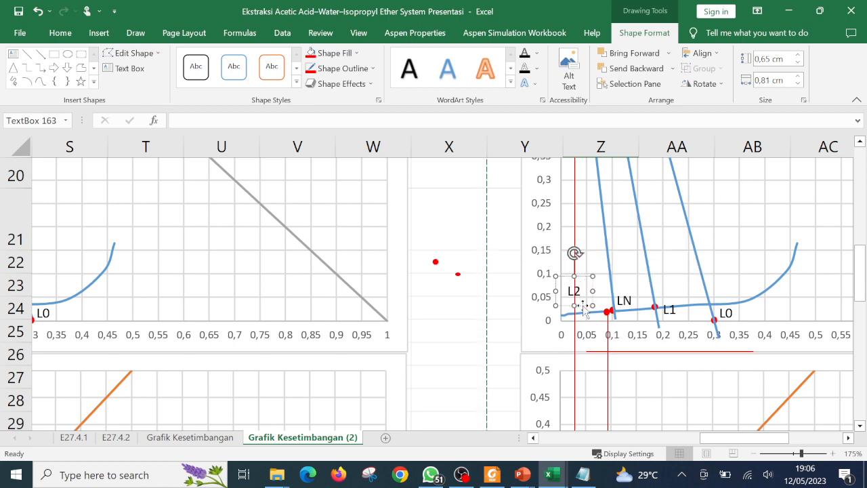
pyautogui.moveTo(584, 306); pyautogui.dragTo(607, 333)
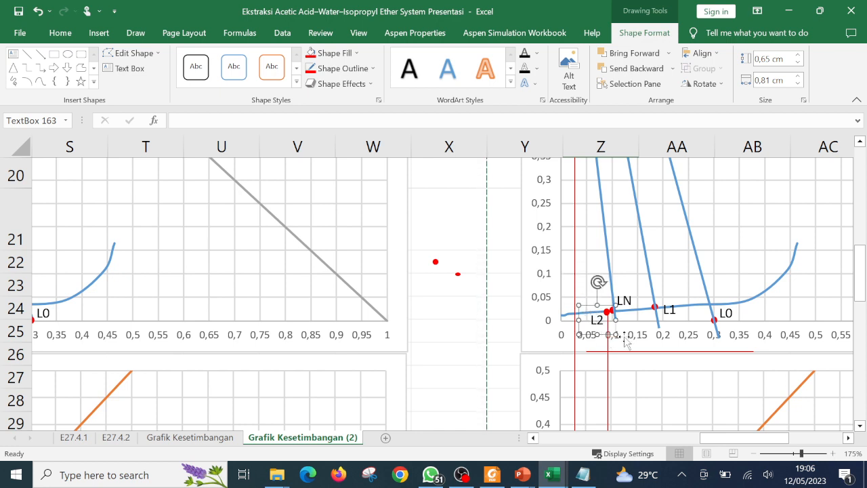
pyautogui.click(515, 345)
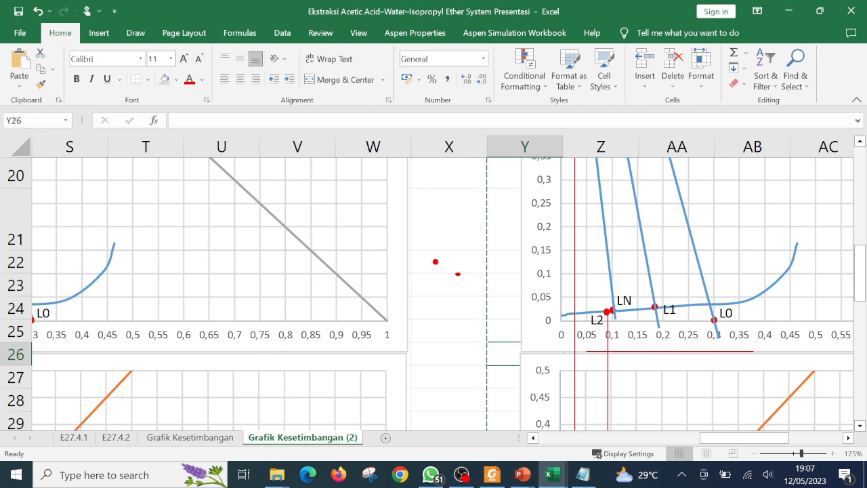
pyautogui.scroll(4, 720, 335)
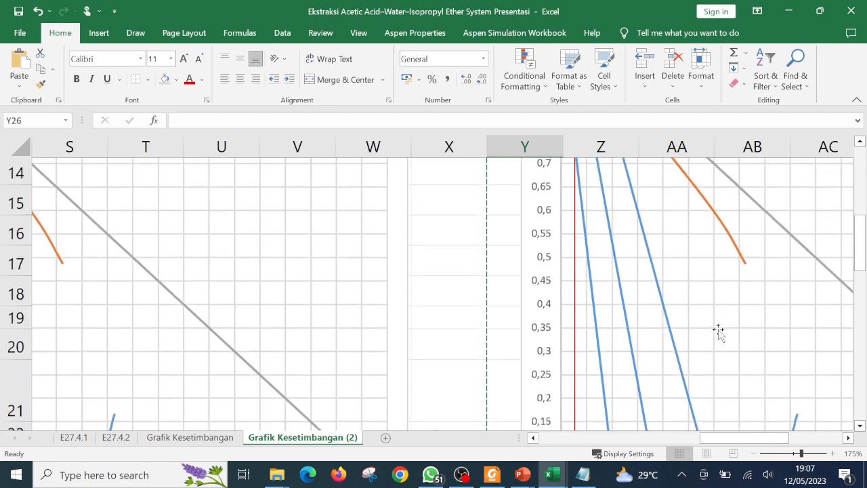
pyautogui.scroll(1, 719, 335)
pyautogui.scroll(-5, 717, 334)
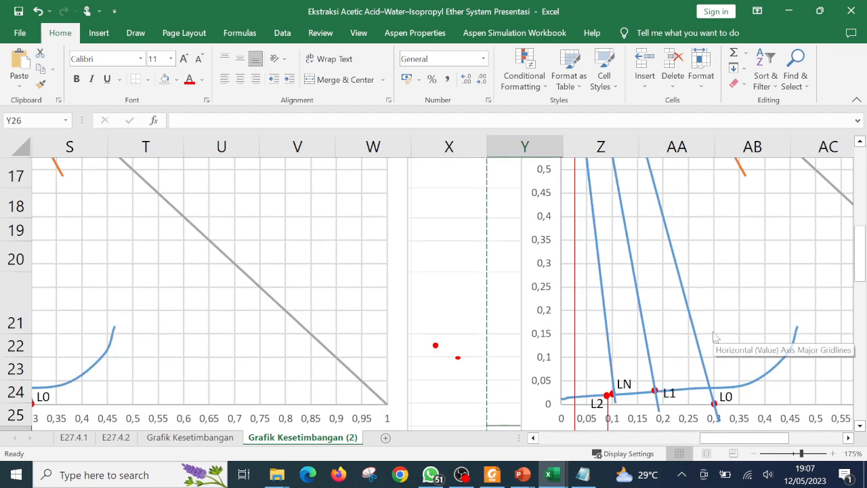
pyautogui.scroll(-1, 714, 336)
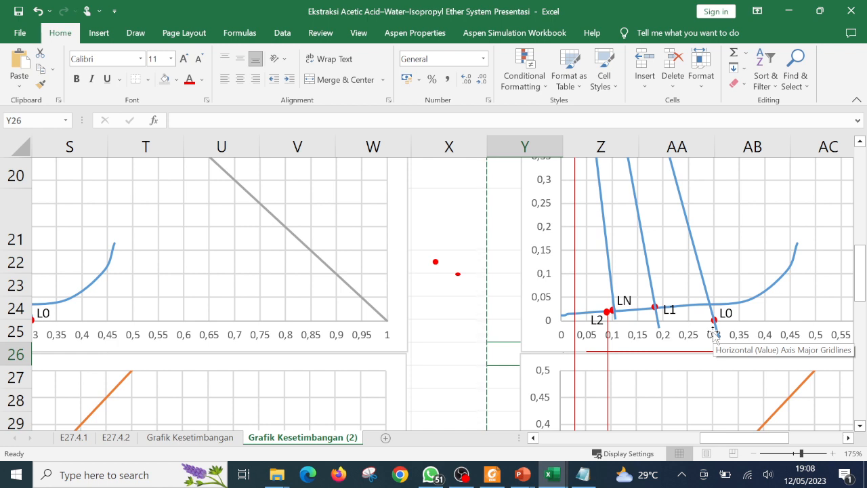
pyautogui.click(464, 307)
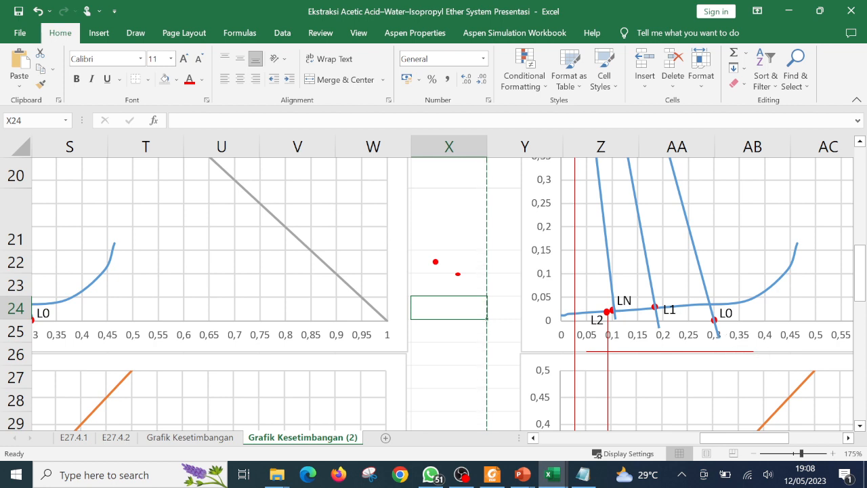
pyautogui.click(462, 475)
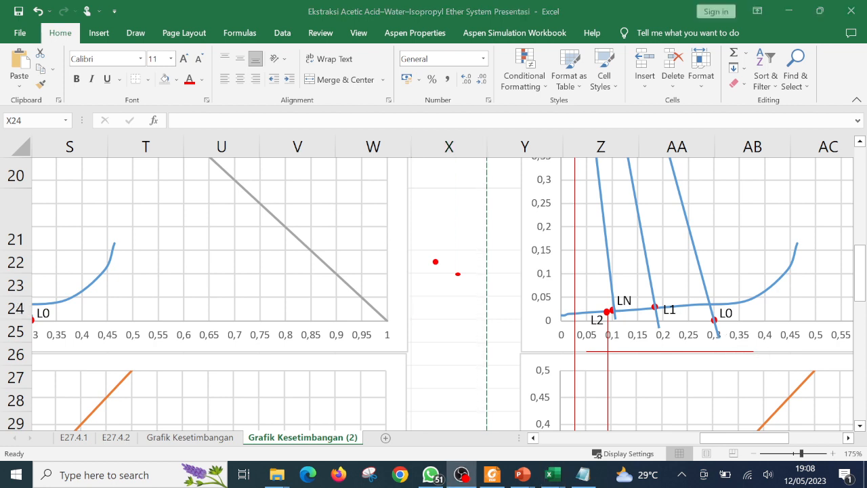